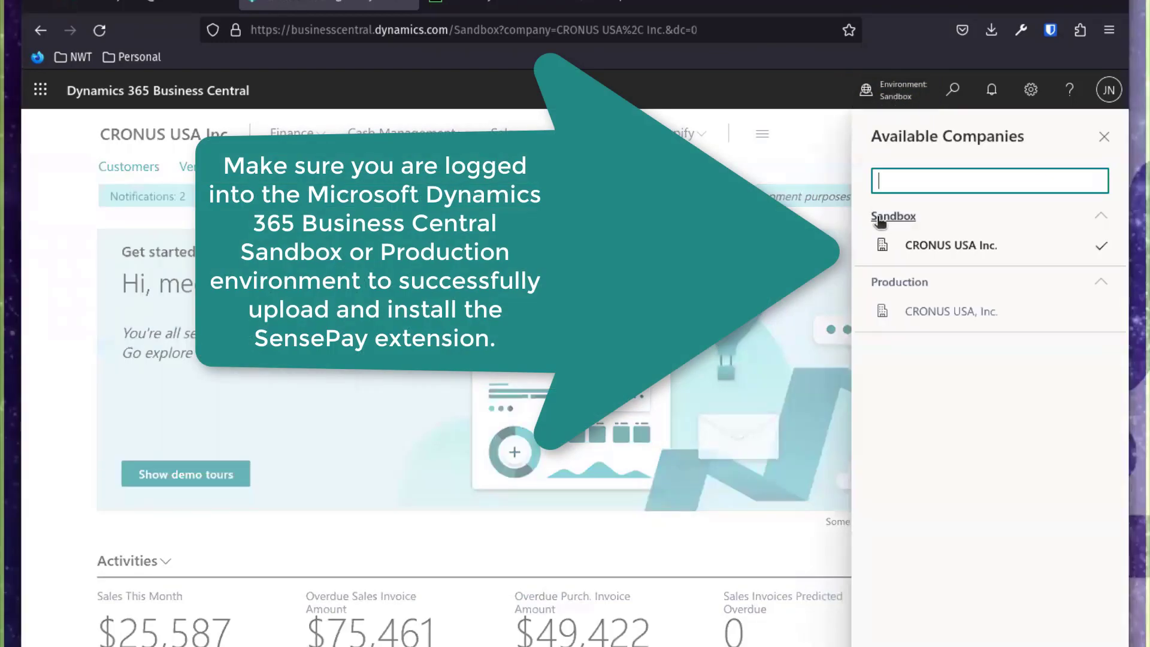
# Step: Close the list of available companies, search for "extension m" and open the Extension Management page
pyautogui.click(825, 166)
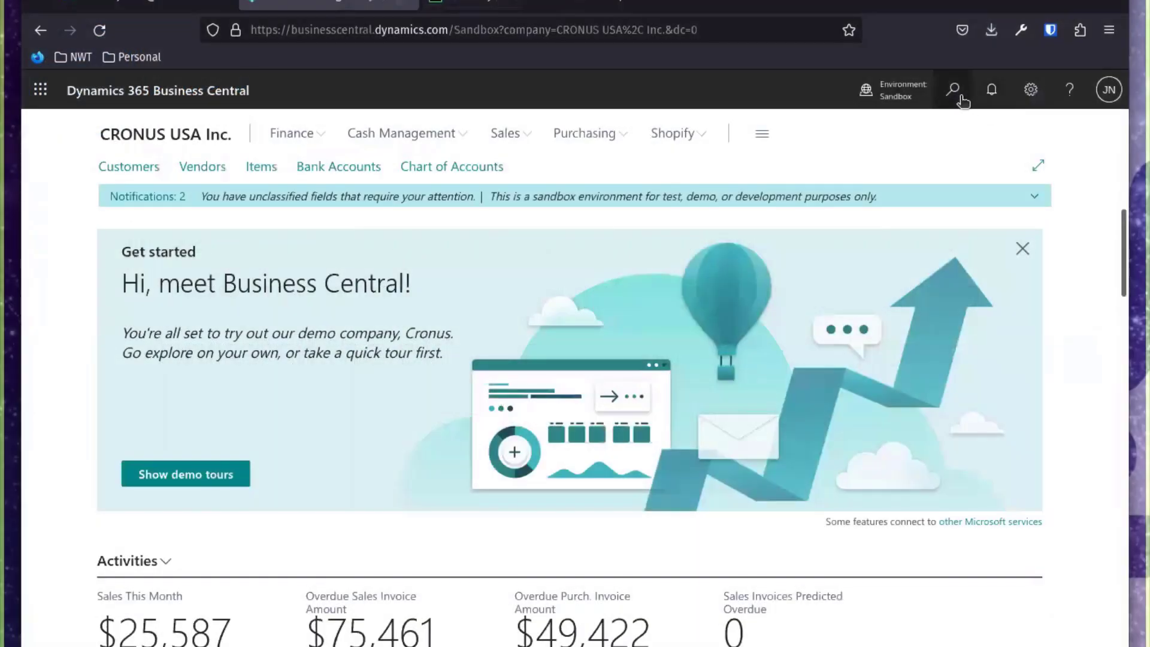
pyautogui.click(954, 103)
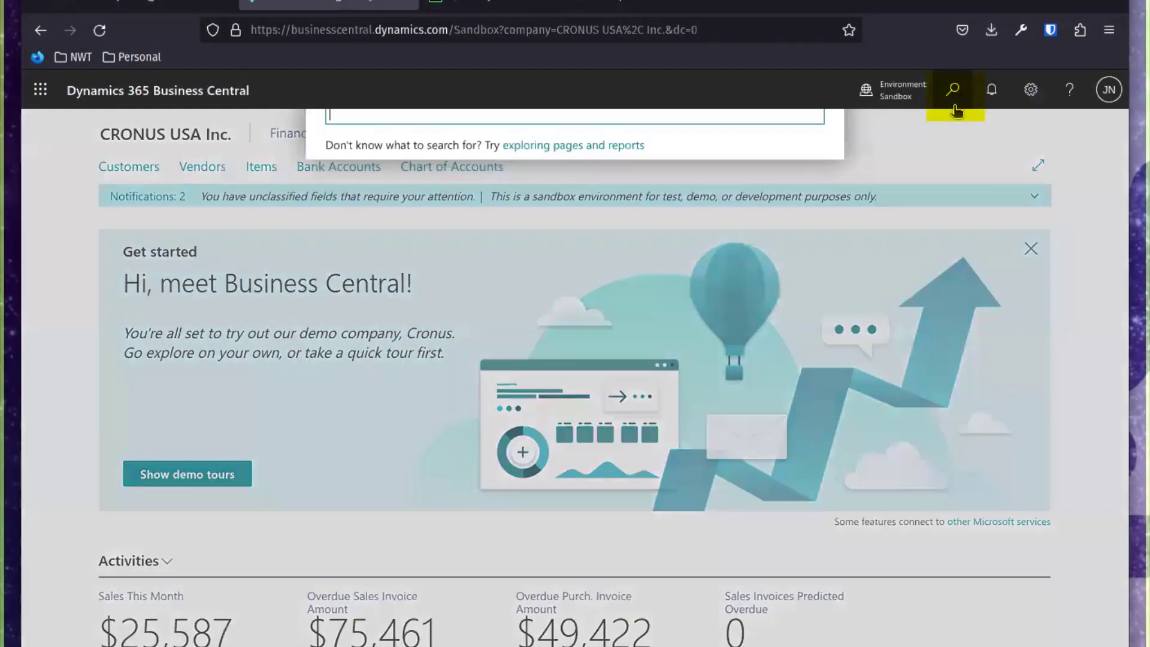
pyautogui.write('extension m')
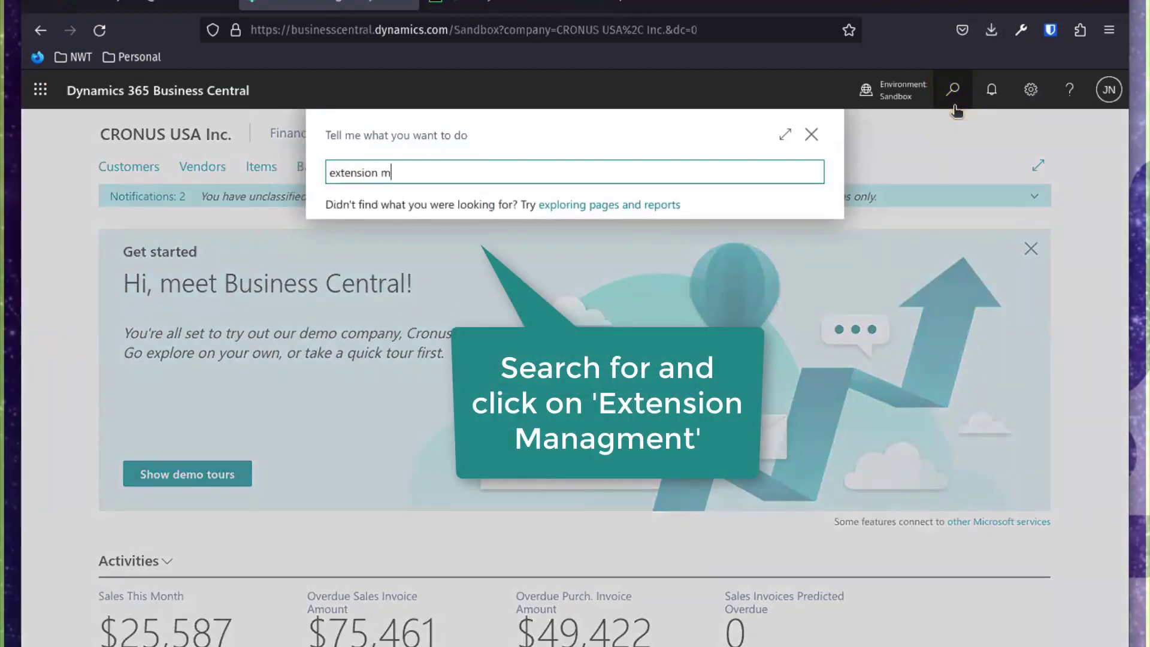
pyautogui.click(444, 233)
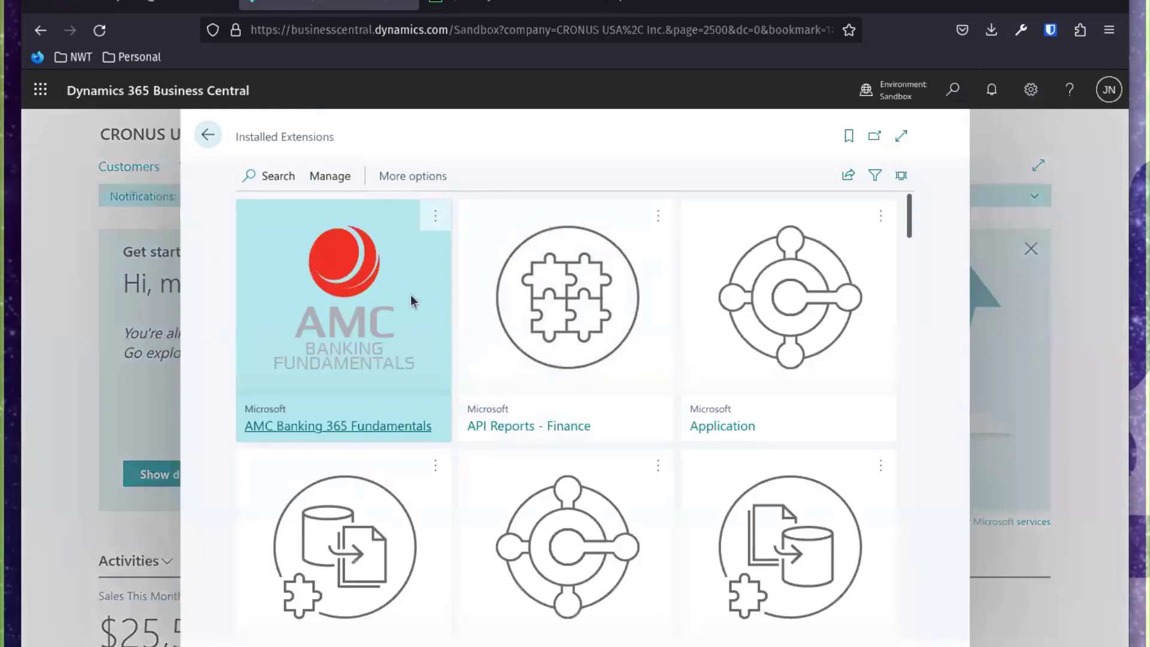
# Step: Start uploading an extension and select SenseForBC_1.0.8.3.app as the app file
pyautogui.click(340, 183)
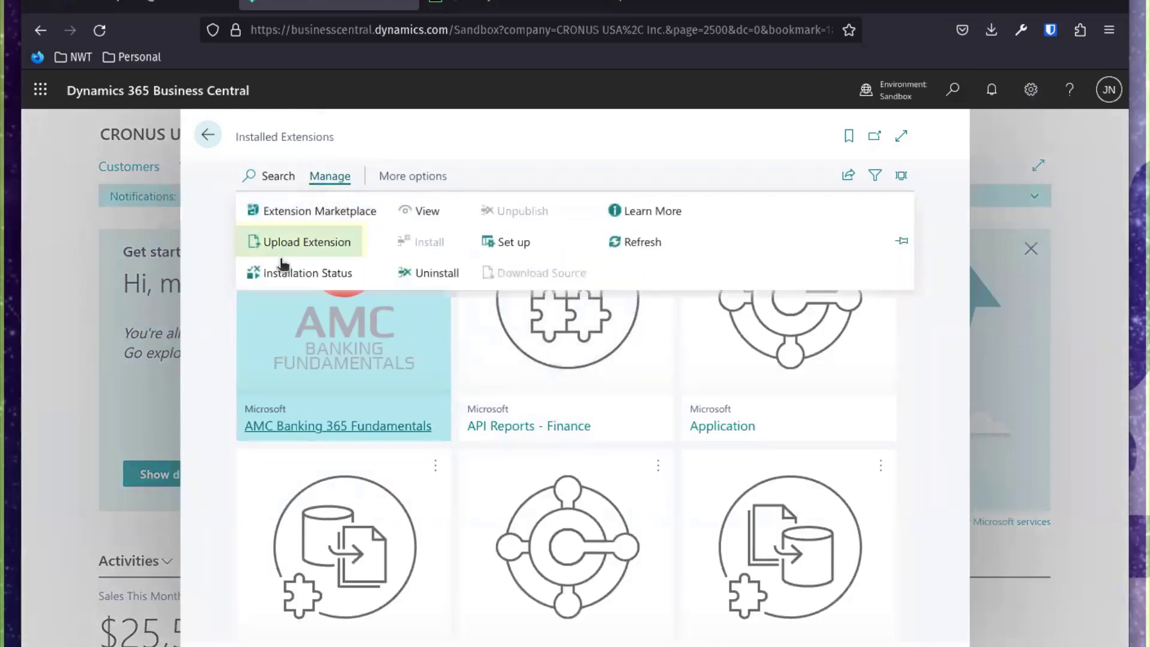
pyautogui.click(293, 243)
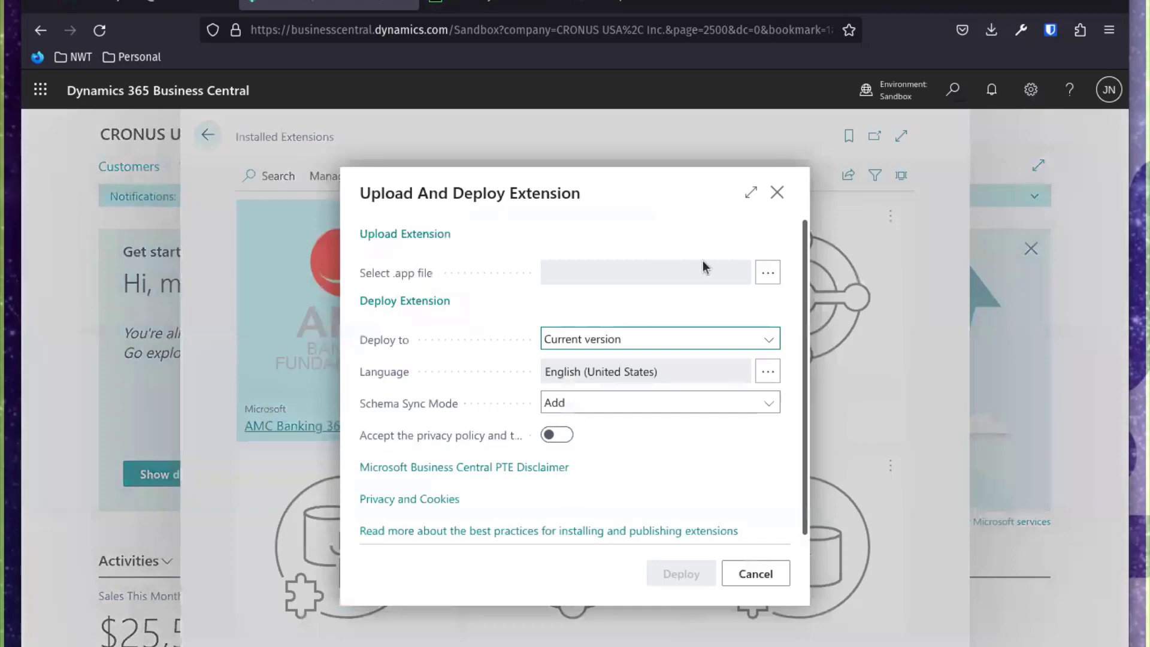
pyautogui.click(768, 273)
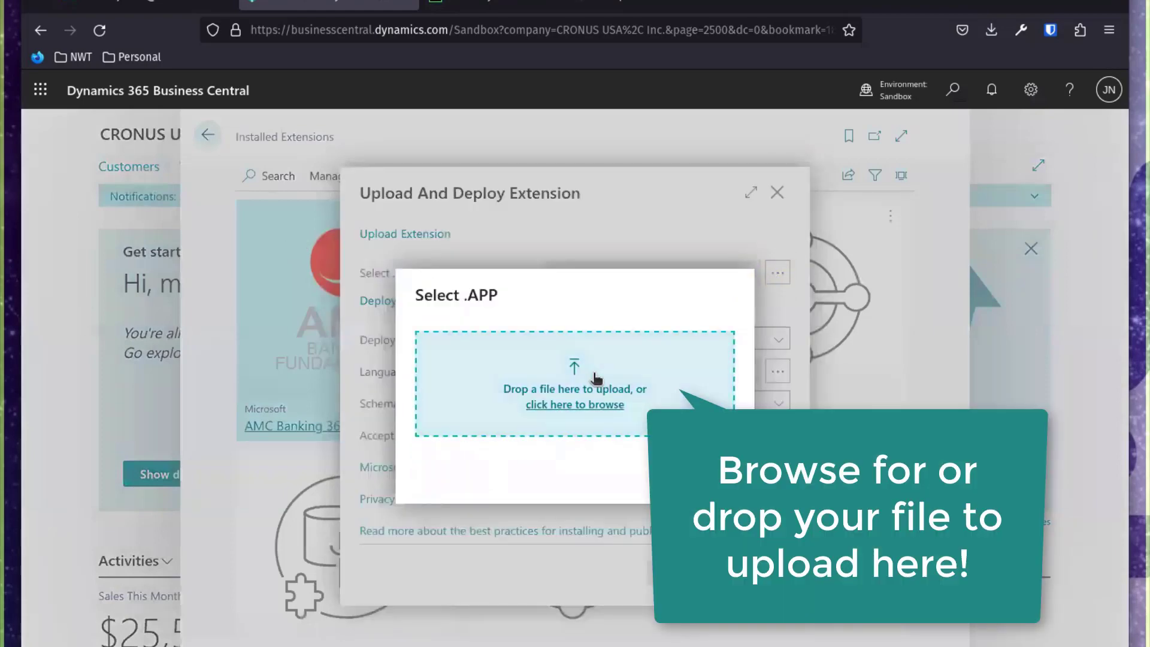
pyautogui.click(595, 376)
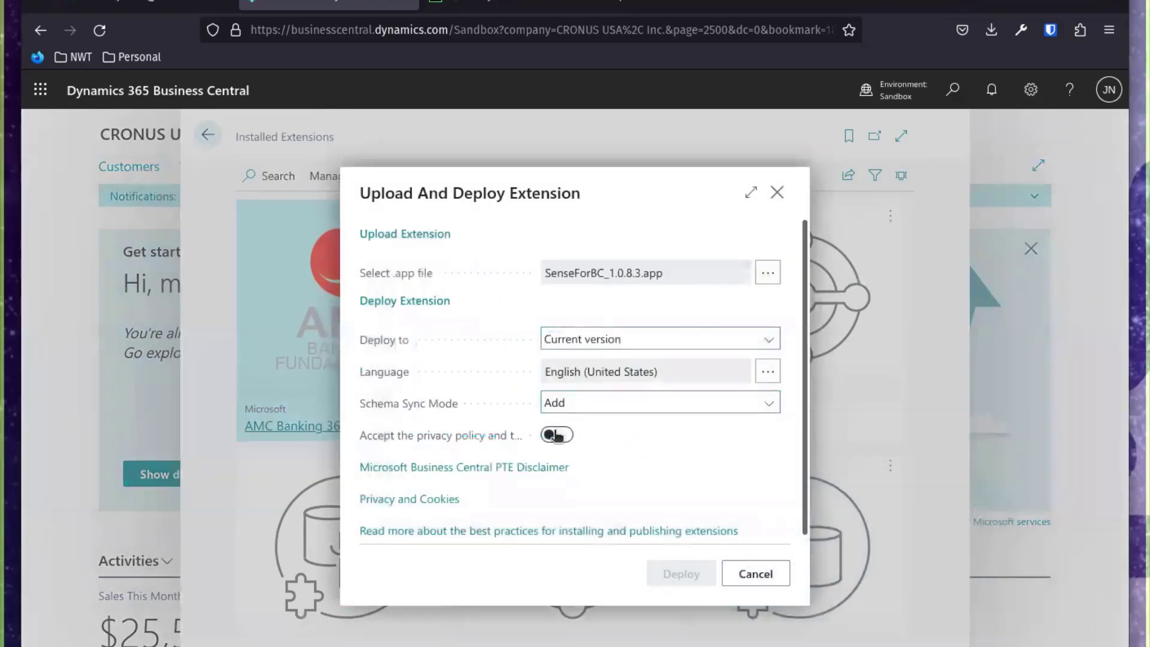
# Step: Accept the privacy policy and deploy the extension to the current version, acknowledging the installation notice
pyautogui.click(557, 434)
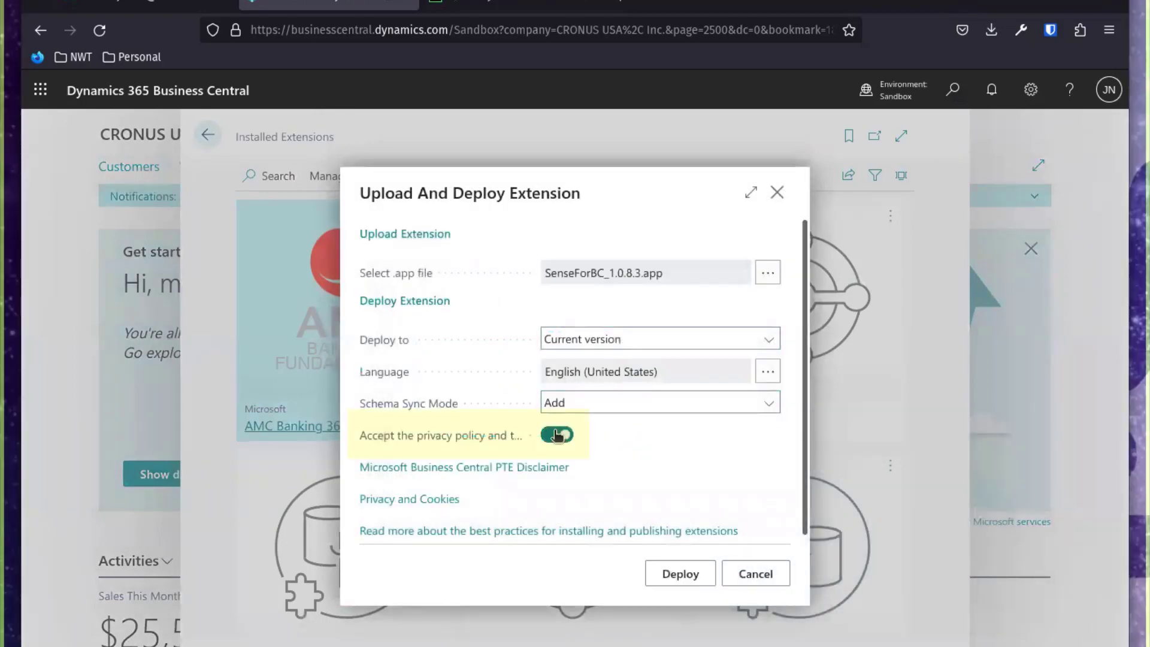
pyautogui.click(689, 572)
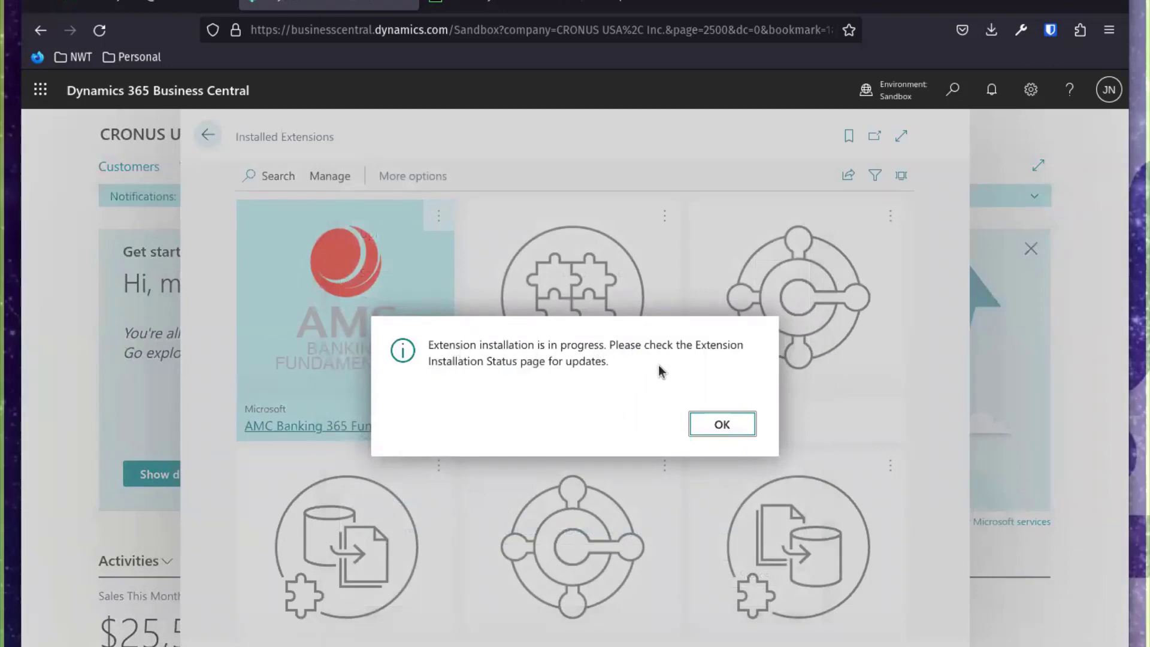
pyautogui.click(718, 424)
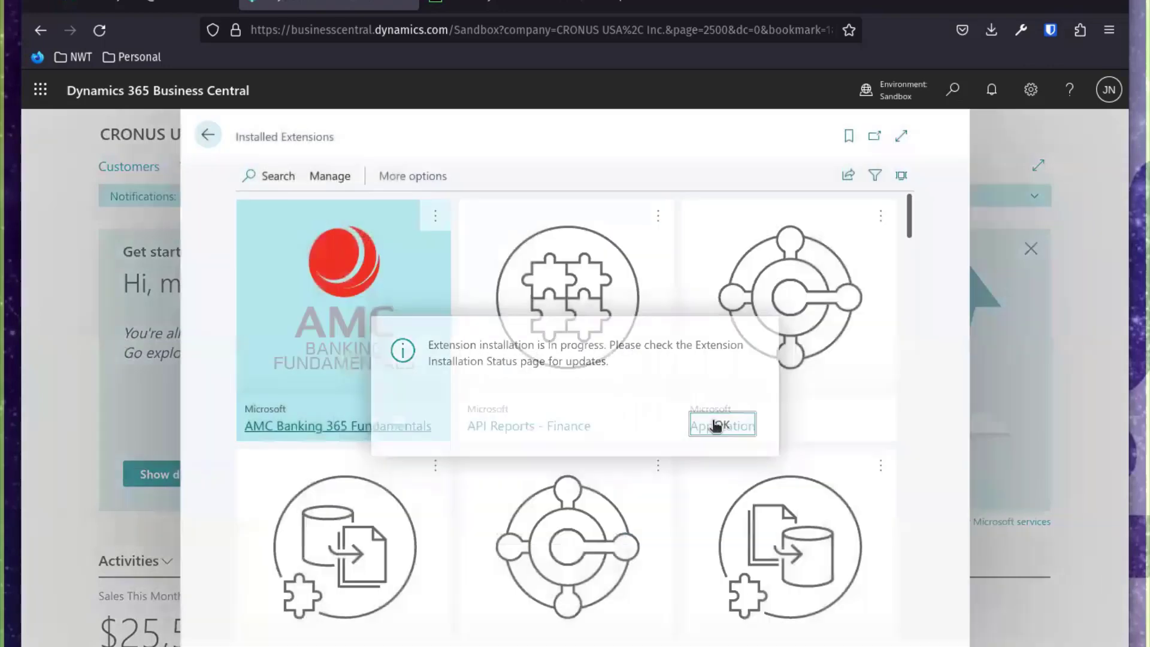
# Step: Check the installation status of the uploaded SensePay for BC extension and return to the home page
pyautogui.click(330, 177)
pyautogui.click(295, 274)
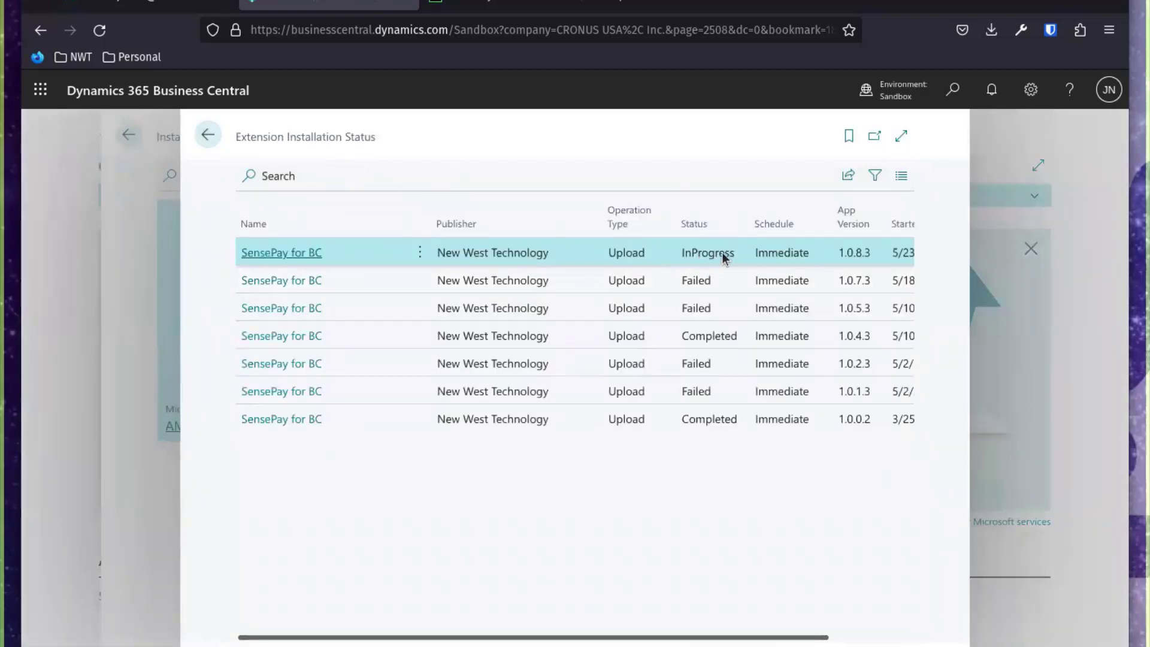
pyautogui.click(204, 138)
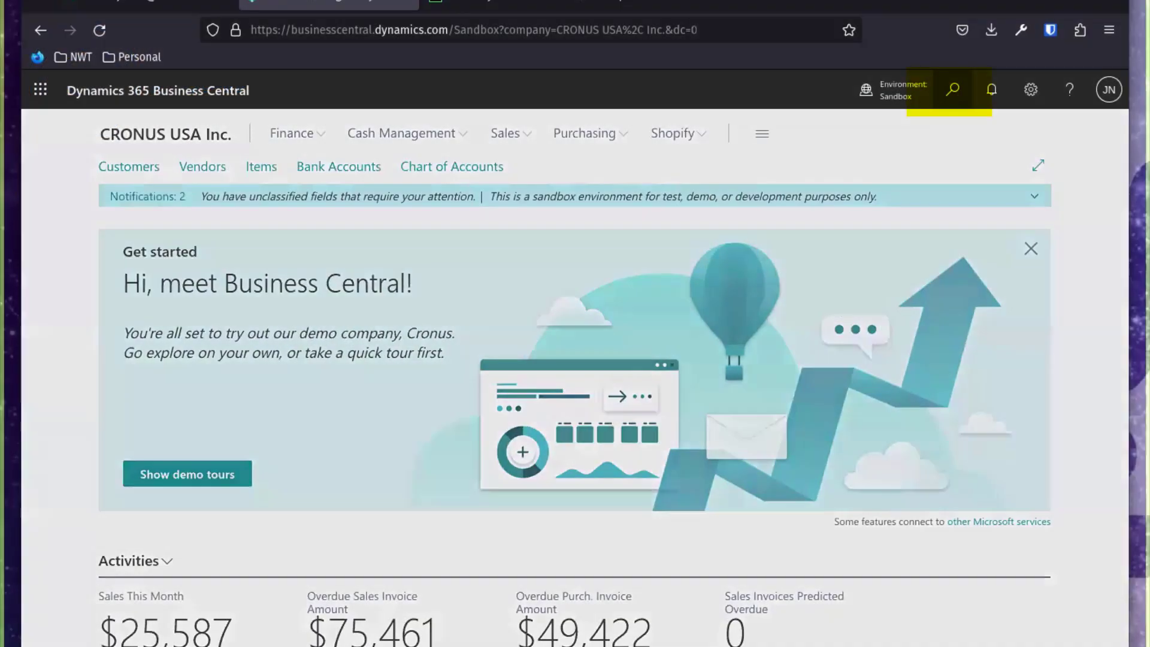
# Step: Search for "payment metho", open Payment Methods, check for the SENSEPAY entry and return to the home page
pyautogui.hotkey('alt', 'q')
pyautogui.write('pay')
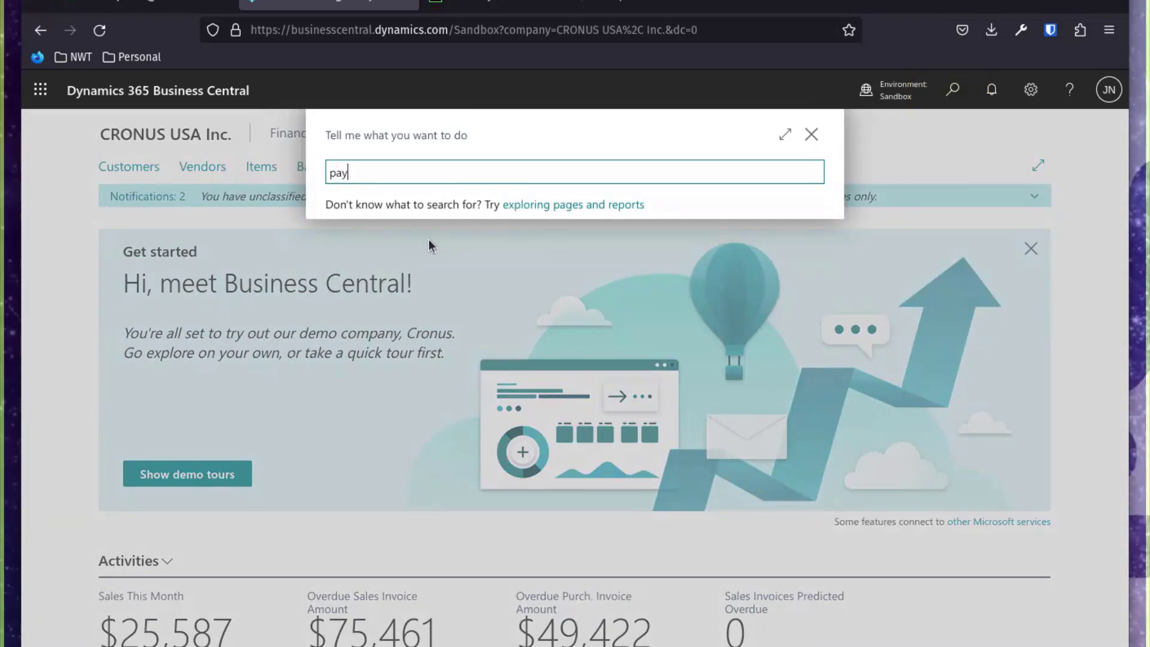
pyautogui.write('ment metho')
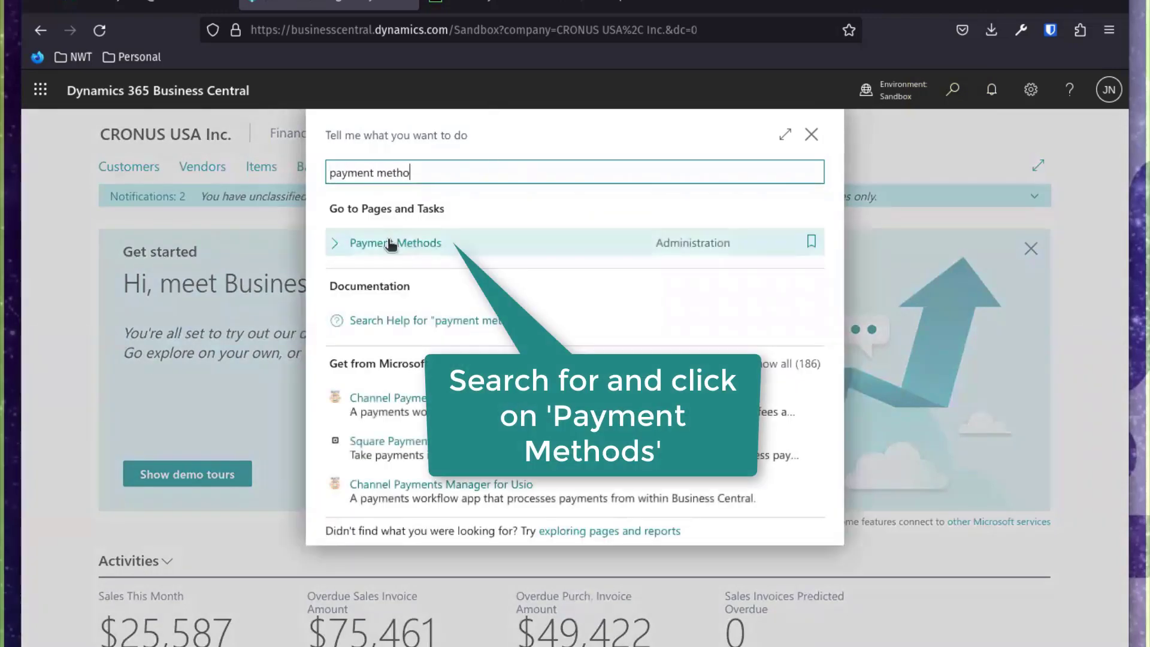
pyautogui.click(391, 243)
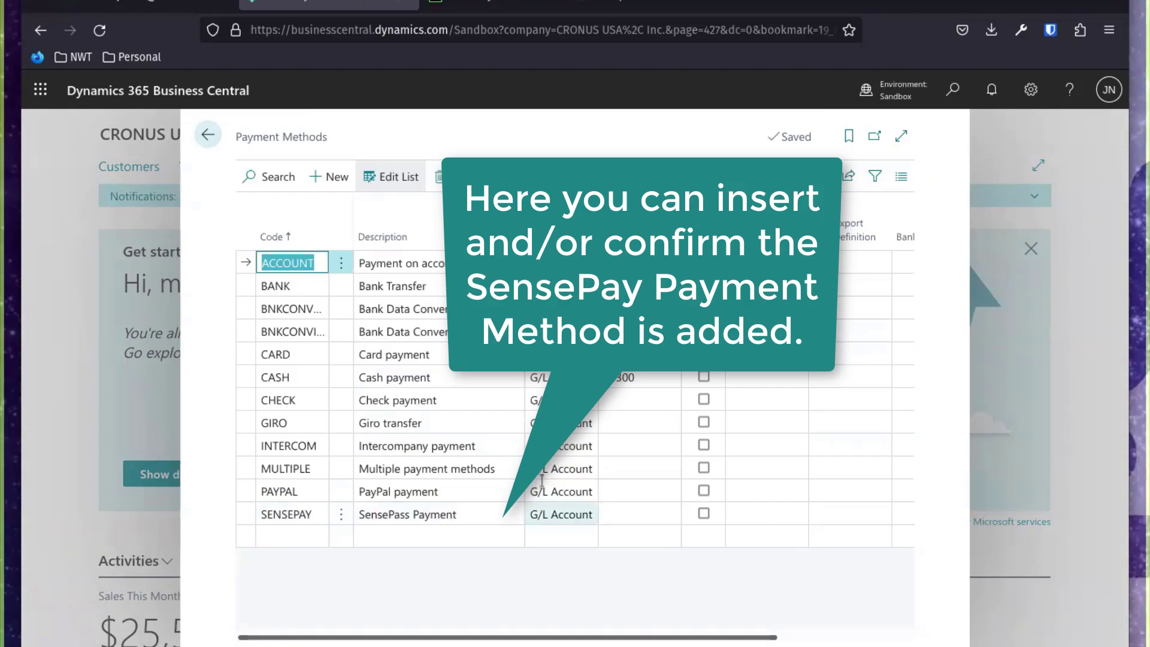
pyautogui.click(208, 135)
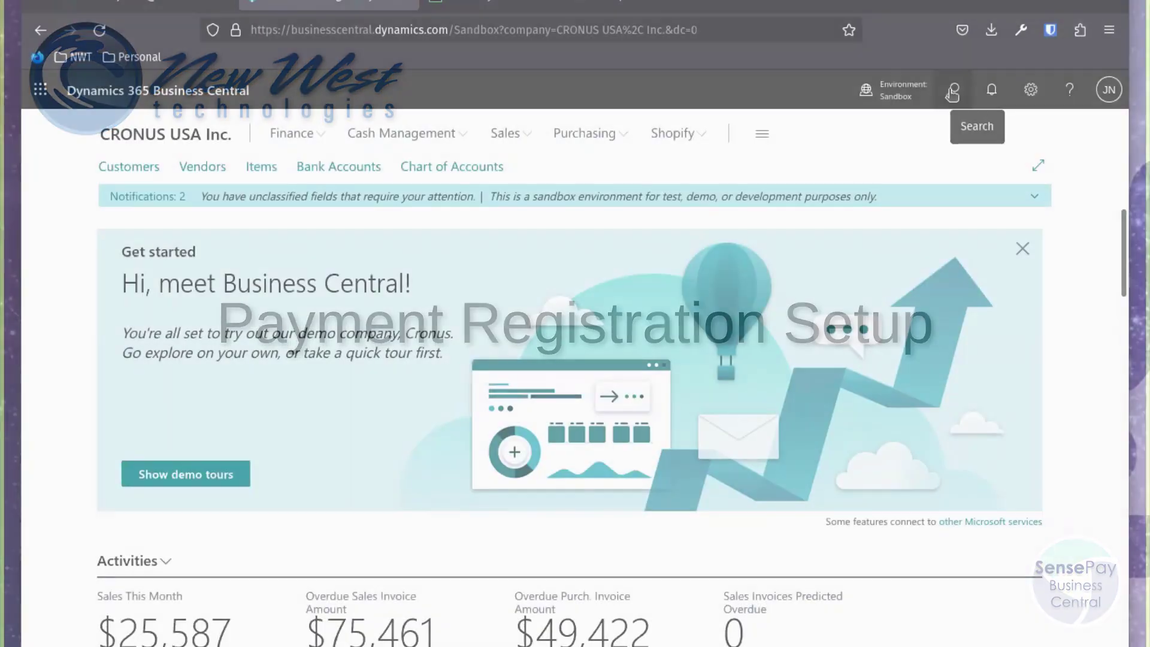
# Step: Search for "payment registra", open Payment Registration Setup, review its journal and balancing account fields, and accept the setup
pyautogui.click(952, 91)
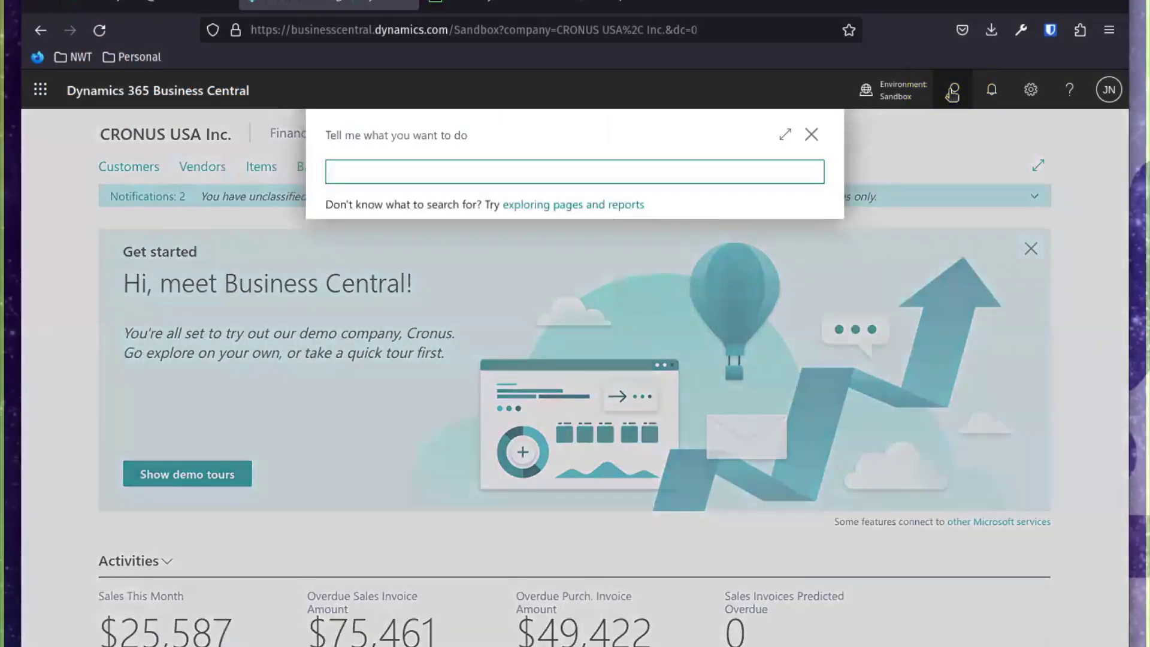
pyautogui.write('payment registra')
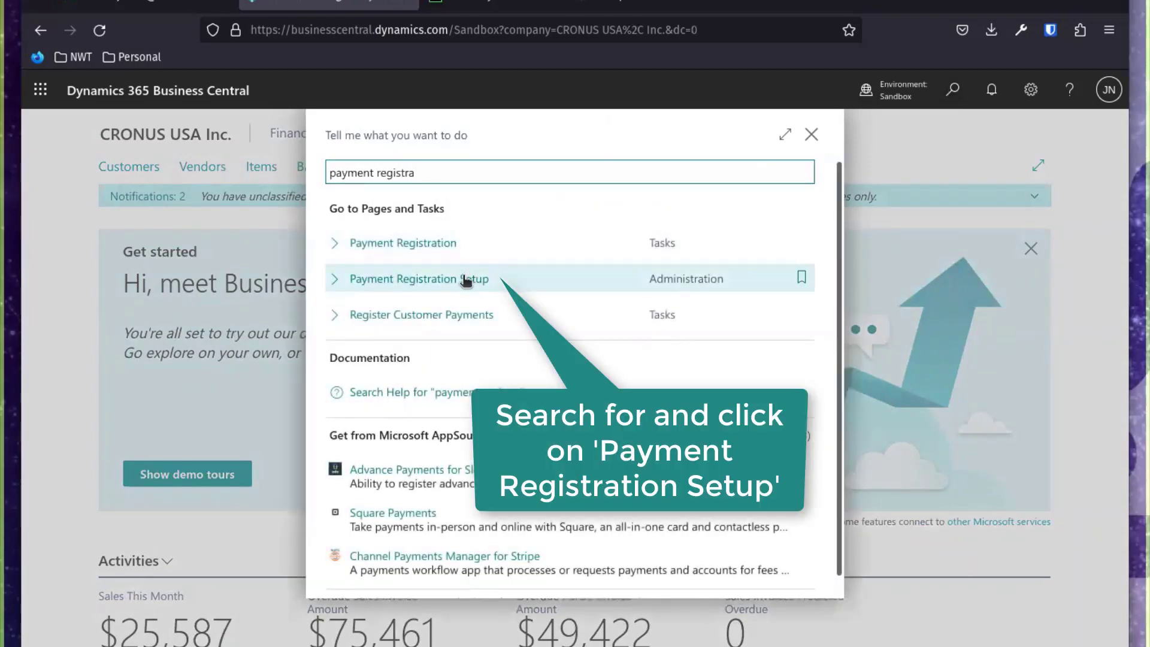
pyautogui.click(489, 282)
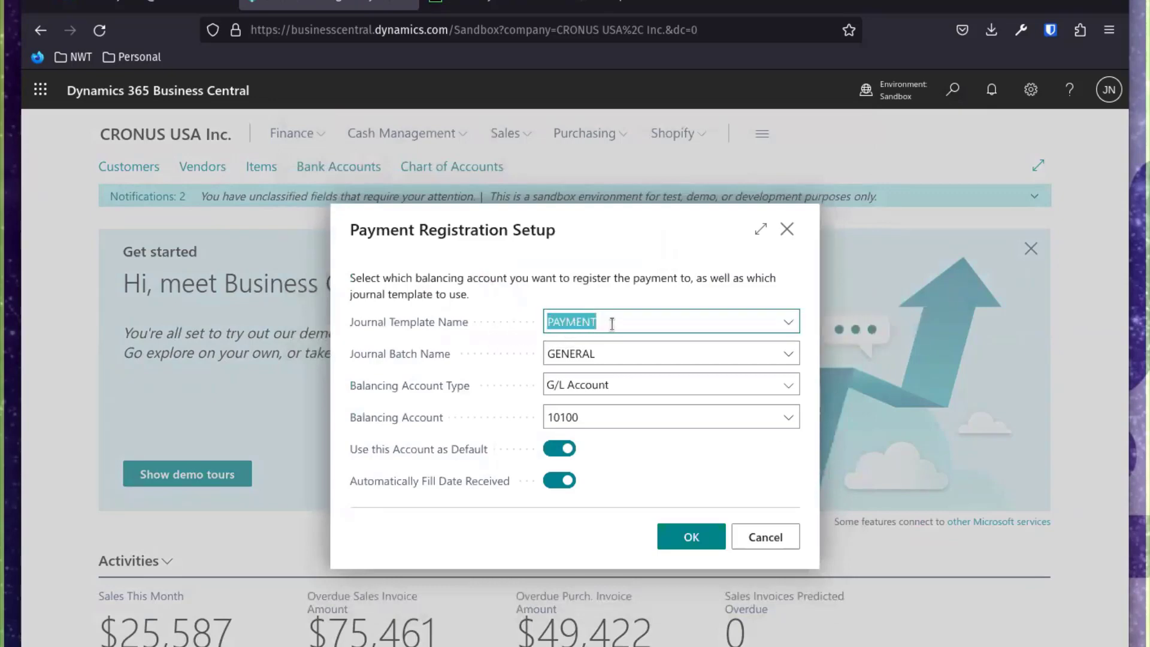
pyautogui.click(603, 358)
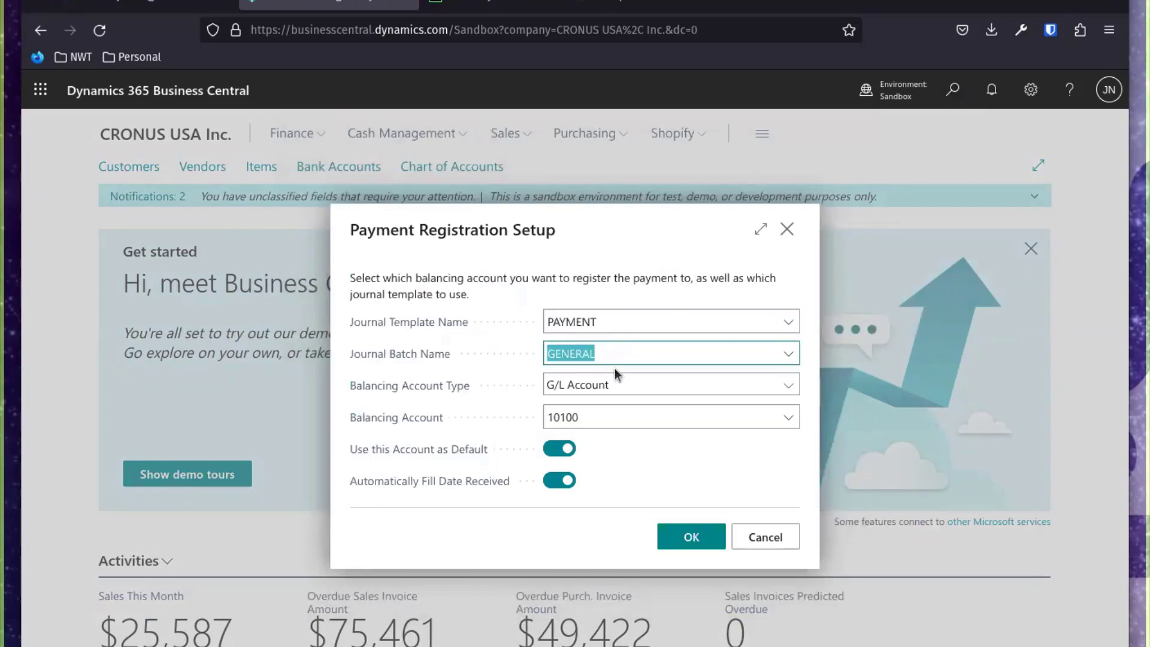
pyautogui.click(615, 384)
pyautogui.click(615, 426)
pyautogui.click(690, 537)
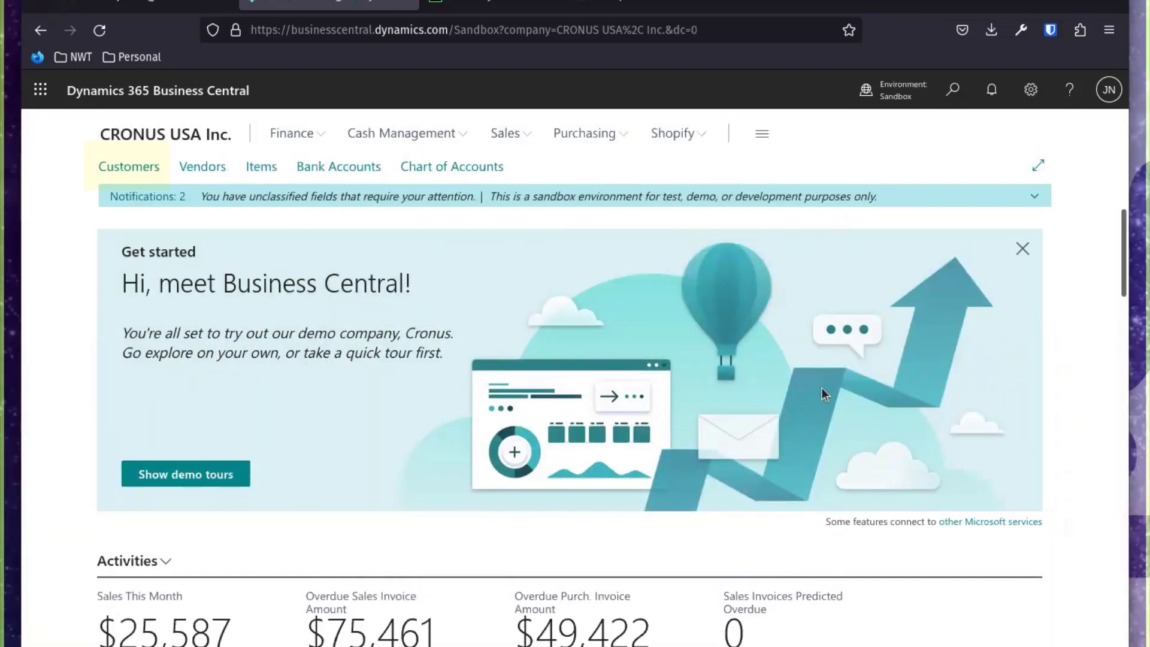
# Step: Open the card of the last customer in the Customers list and review its General section
pyautogui.click(131, 169)
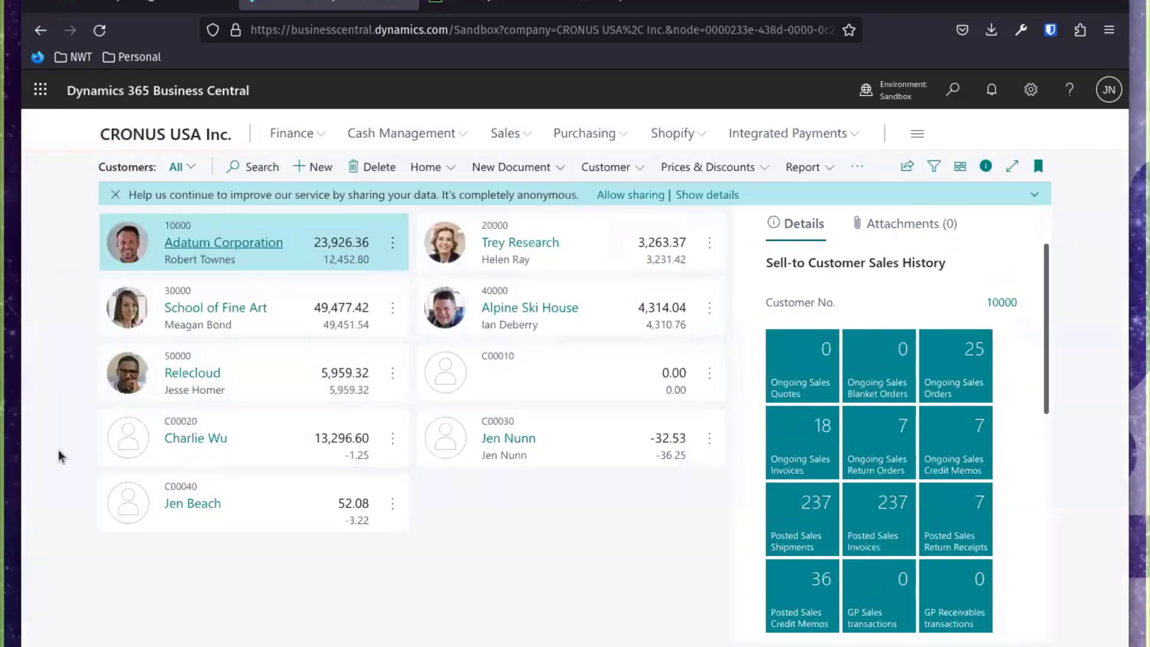
pyautogui.click(188, 503)
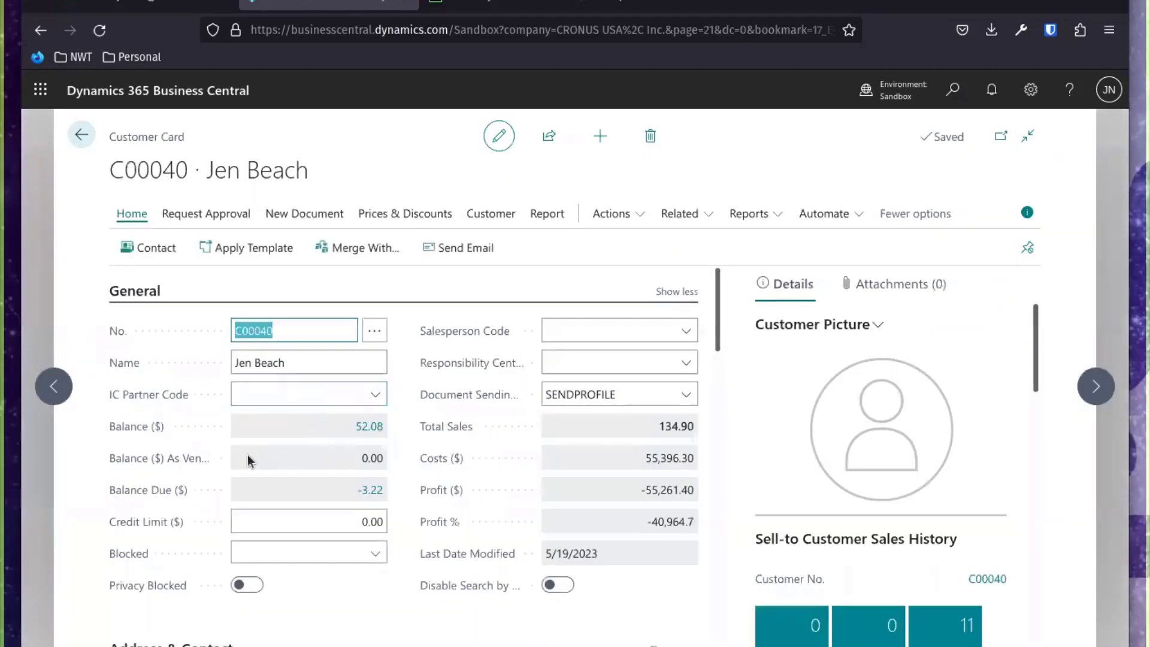
pyautogui.click(313, 361)
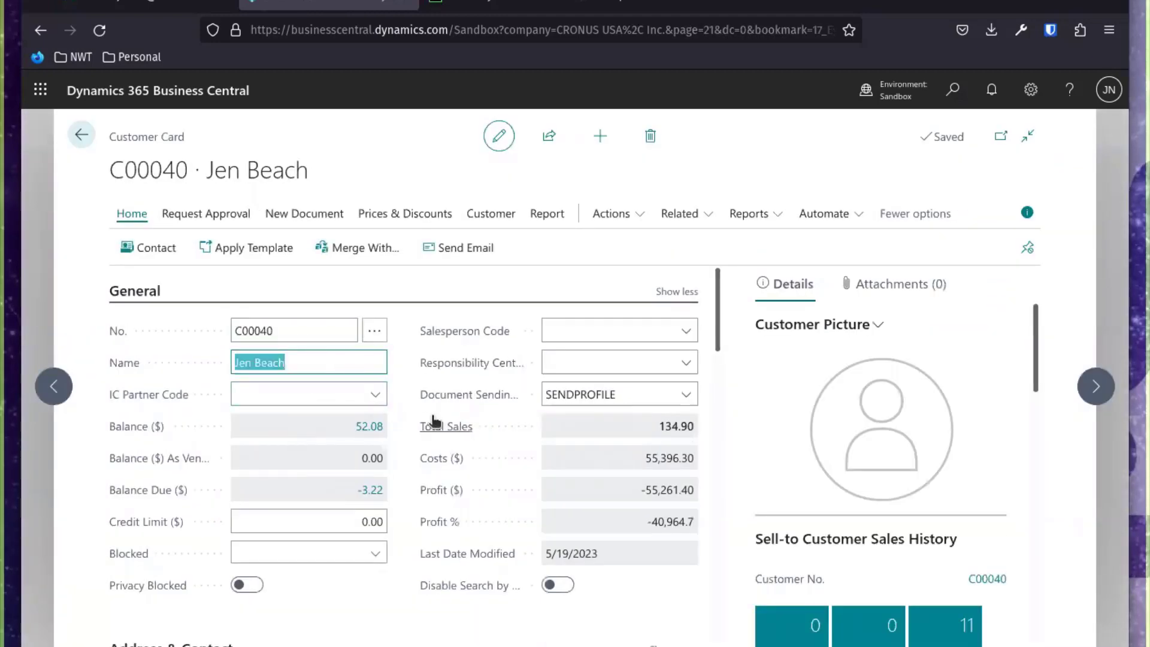
pyautogui.click(623, 440)
# Step: Examine the customer's address, invoicing and payment details, including the available payment terms and the SENSEPAY payment method
pyautogui.scroll(-3, 623, 441)
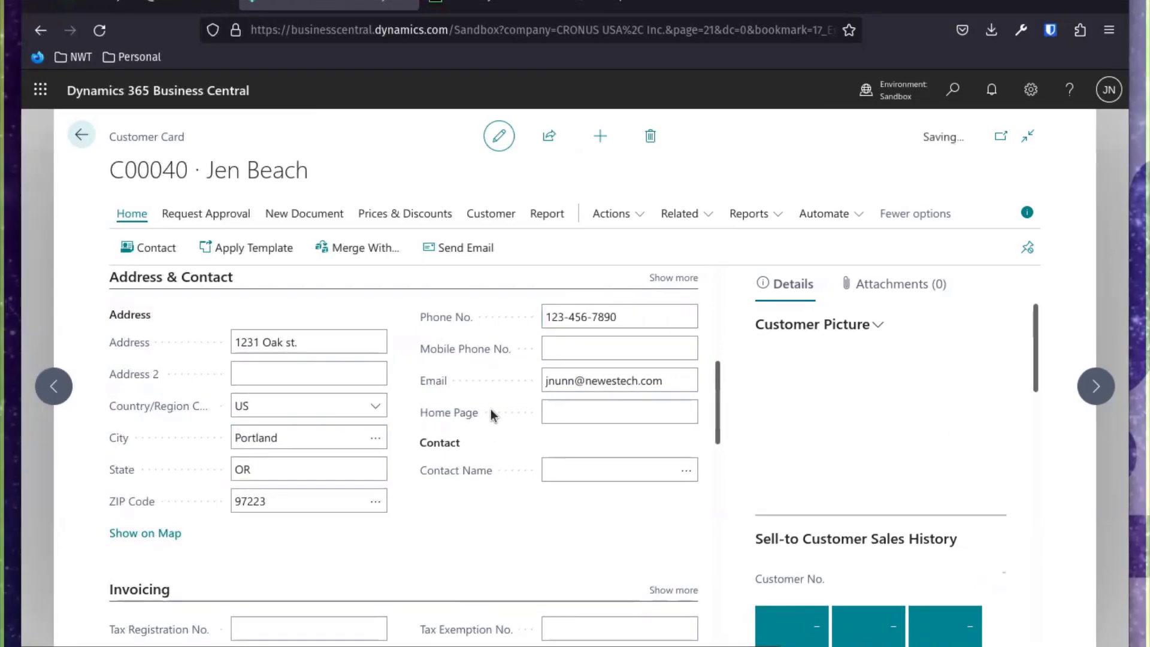
pyautogui.scroll(-3, 429, 497)
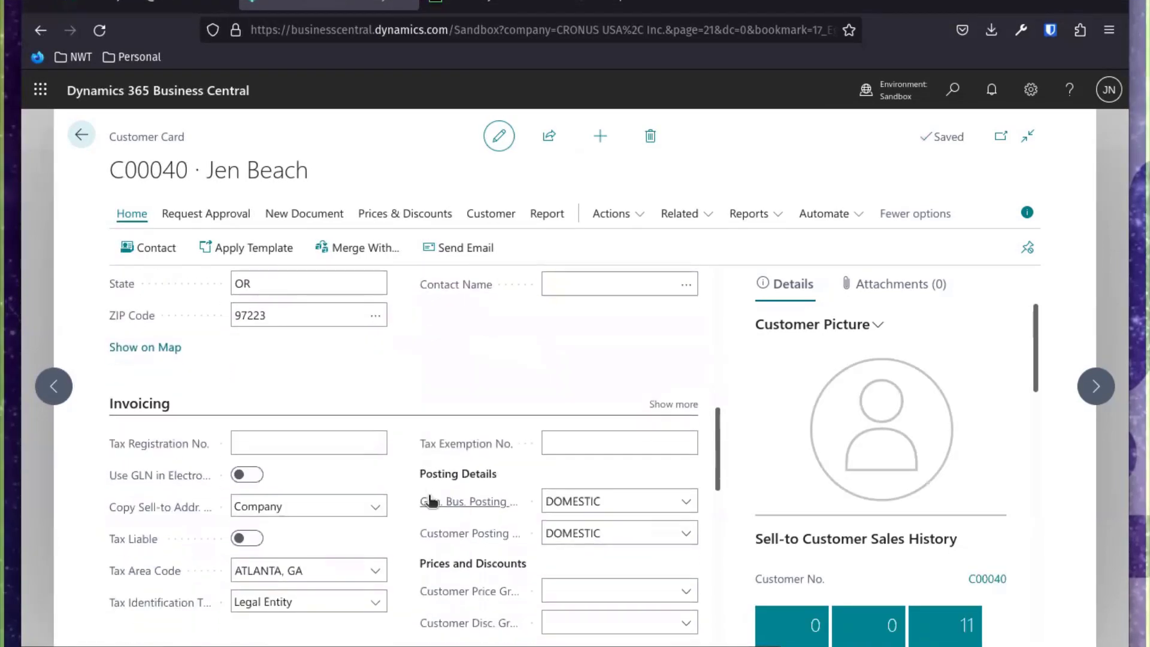
pyautogui.scroll(-2, 429, 497)
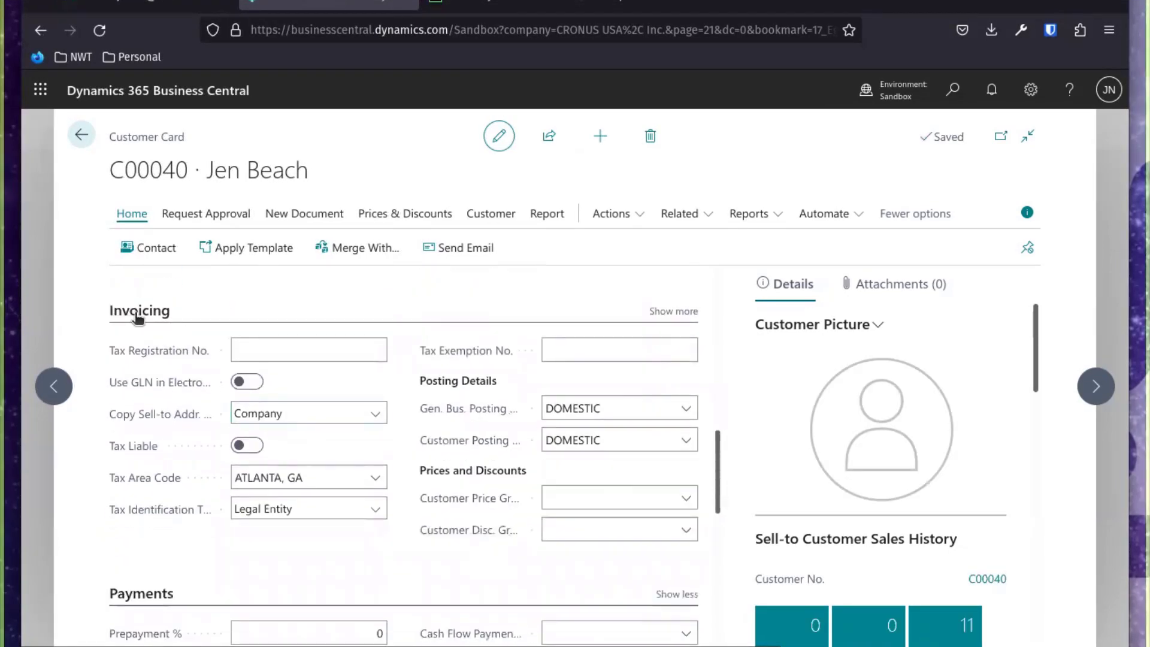
pyautogui.scroll(-2, 186, 479)
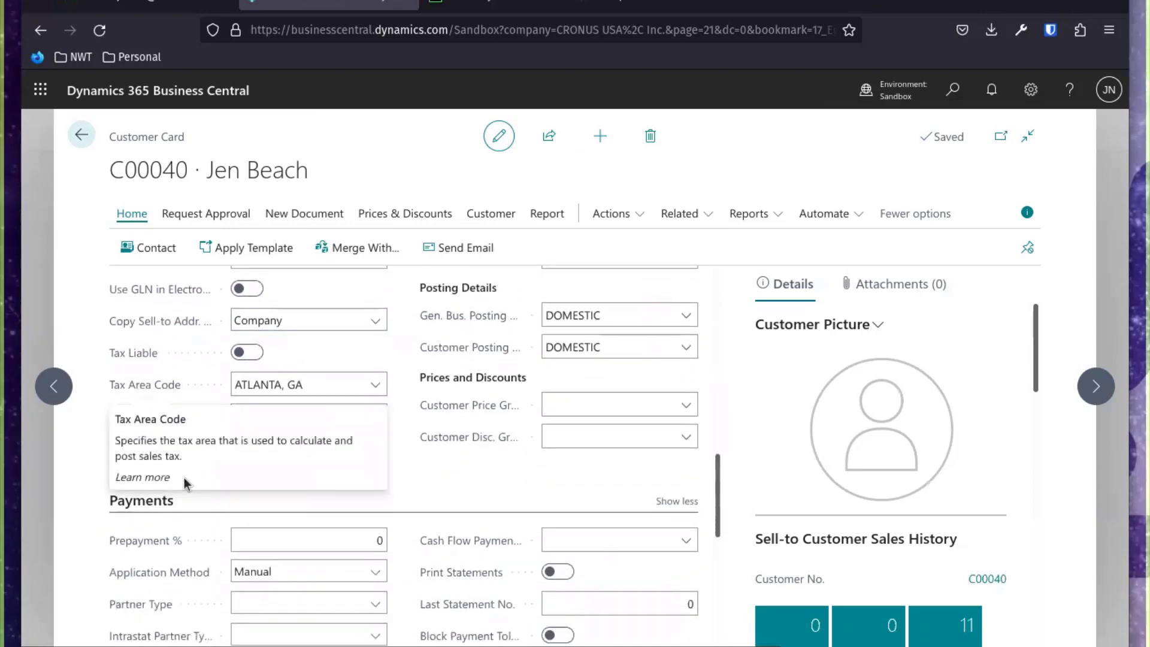
pyautogui.scroll(-2, 186, 479)
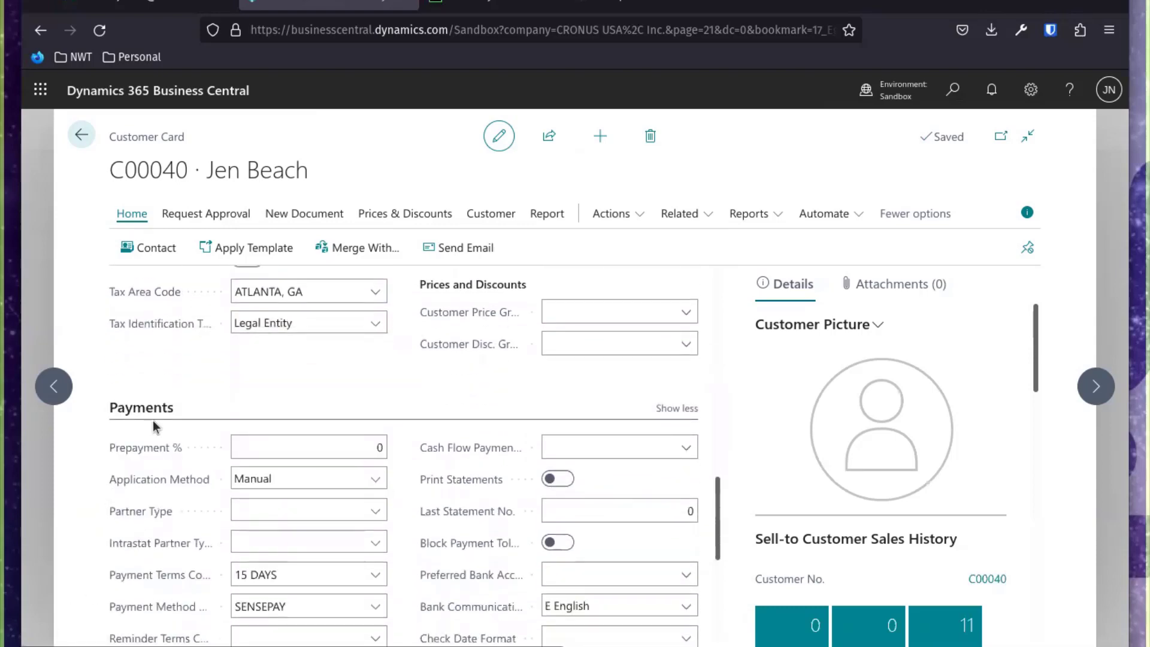
pyautogui.scroll(-2, 153, 421)
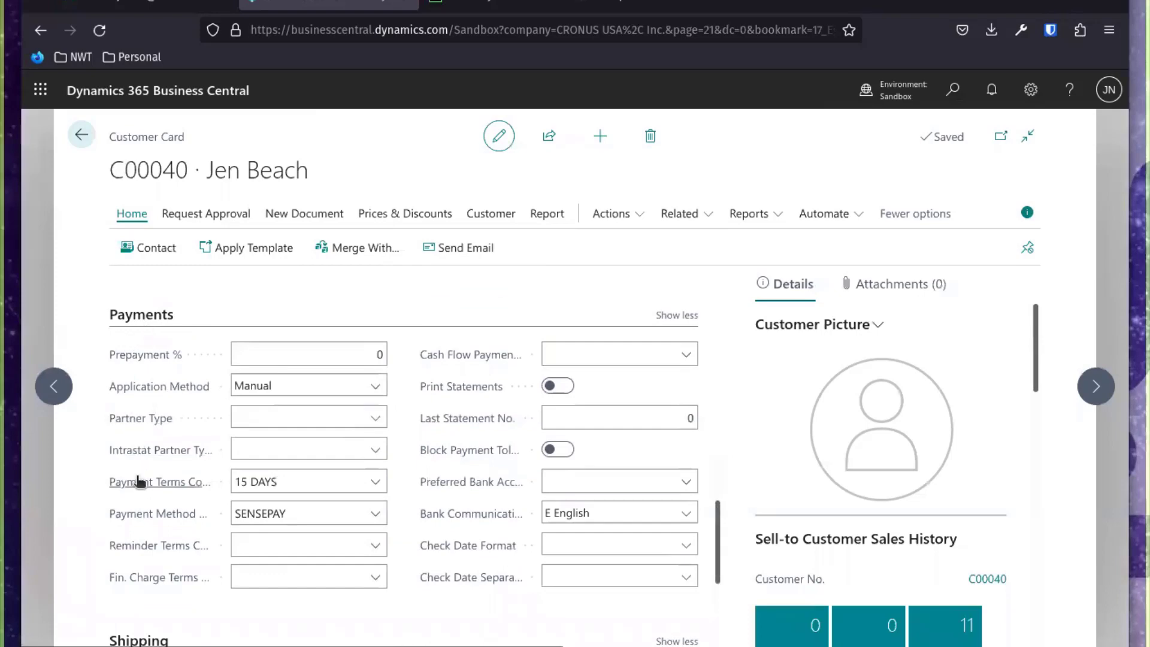
pyautogui.click(377, 484)
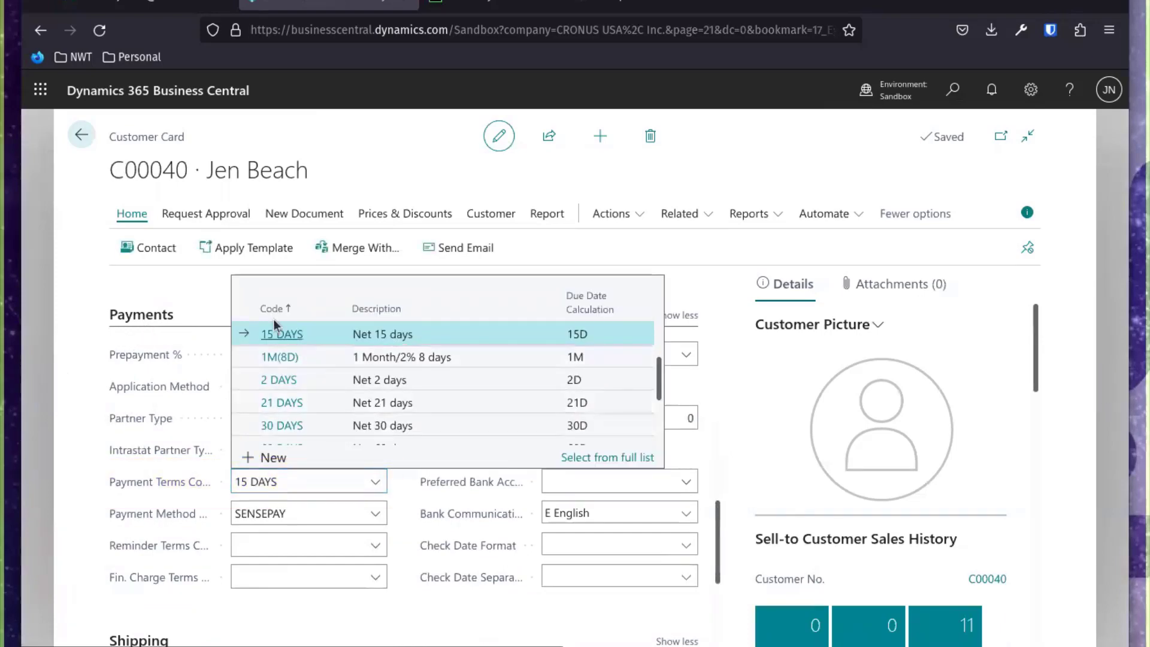
pyautogui.click(290, 513)
pyautogui.click(375, 512)
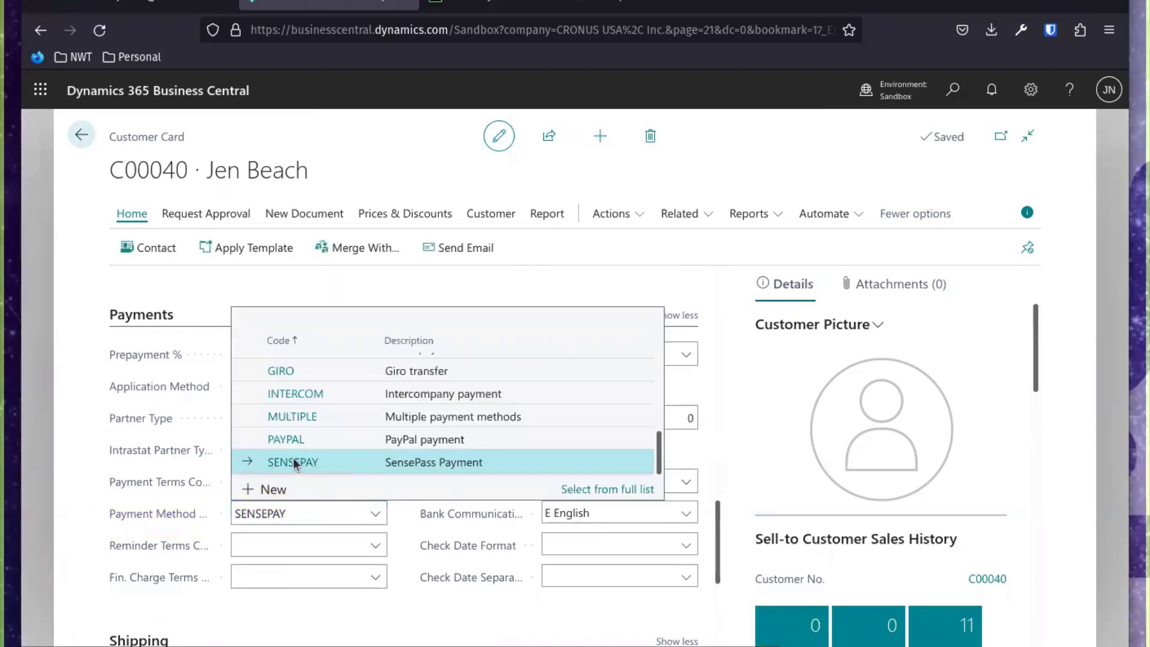
pyautogui.click(398, 510)
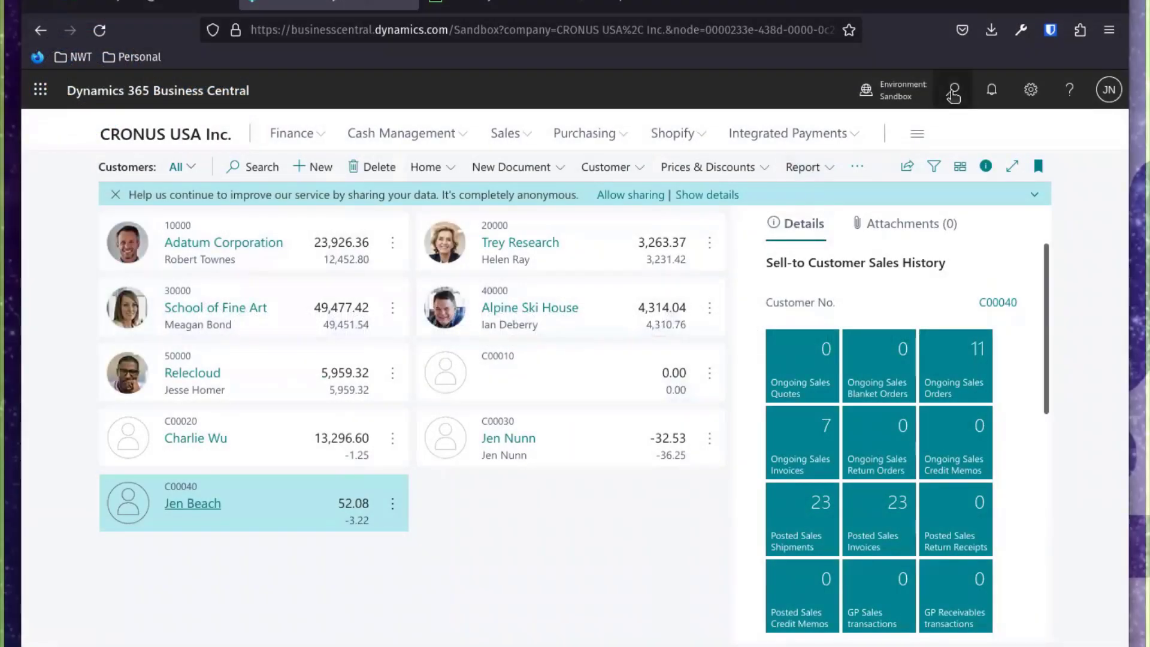
# Step: Search for the extension pages and open Installed Extensions
pyautogui.click(951, 91)
pyautogui.write('e')
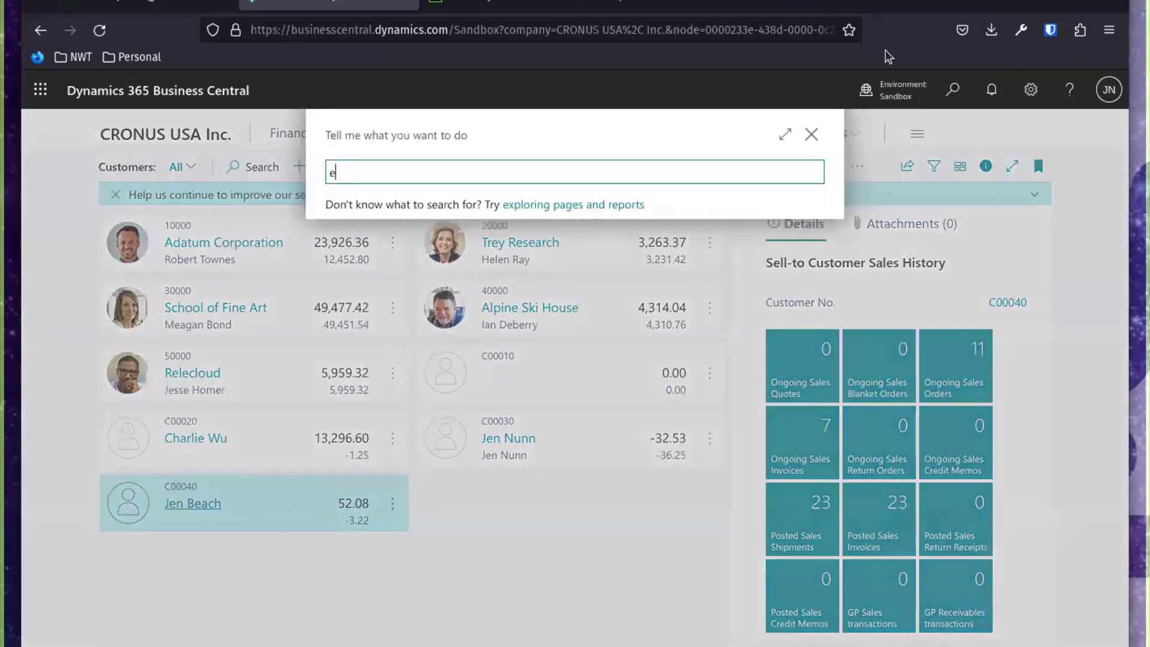
pyautogui.write('xn')
pyautogui.press('BackSpace')
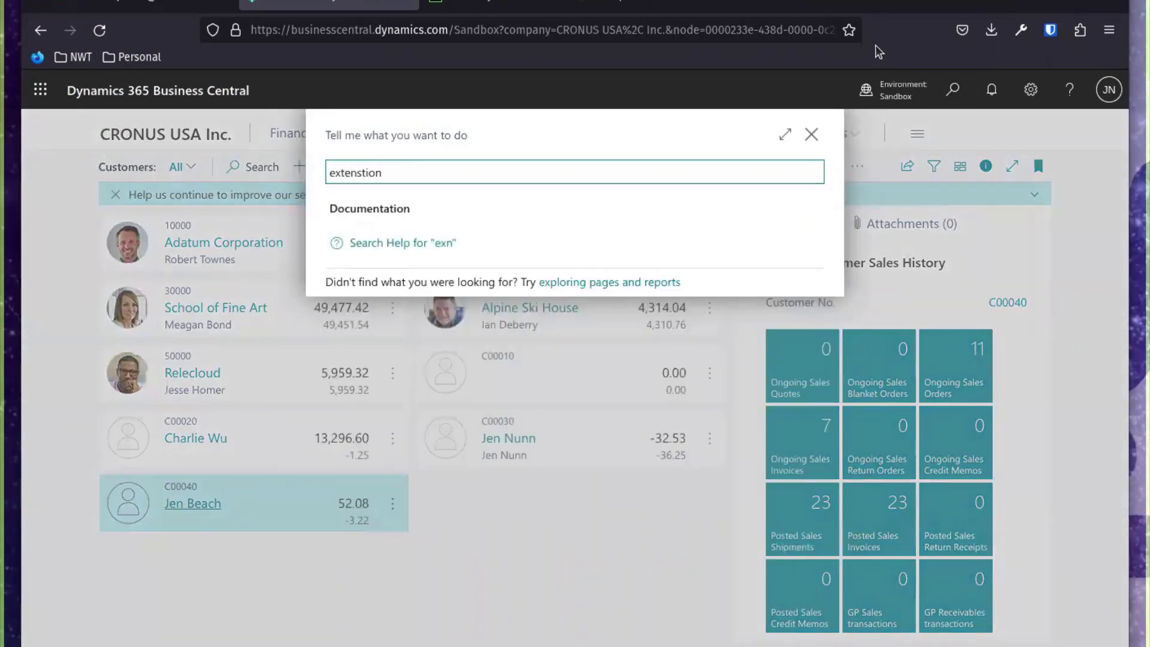
pyautogui.click(451, 240)
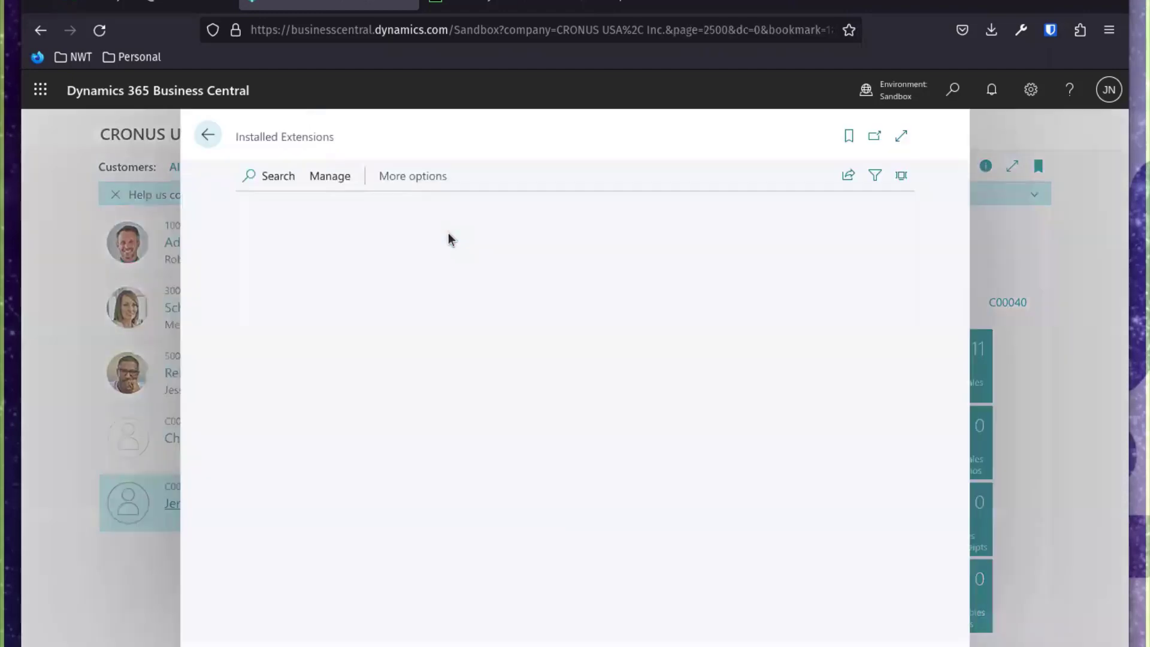
# Step: Check the Installation Status of the SensePay for BC upload, then return to the Customers list
pyautogui.click(328, 177)
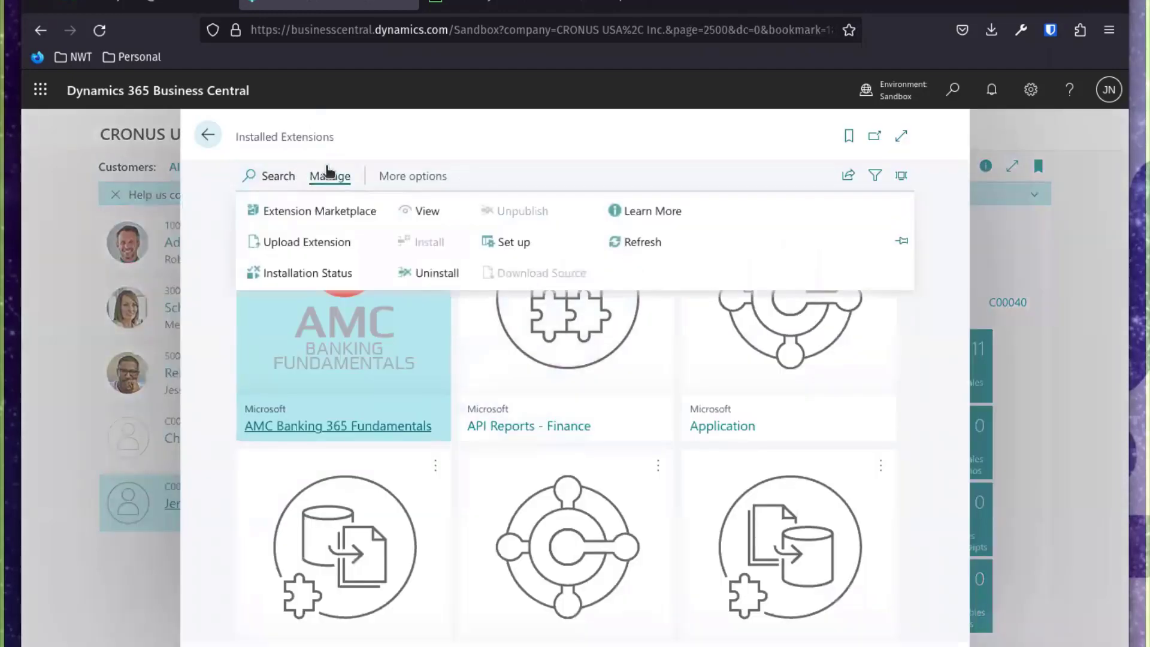
pyautogui.click(302, 272)
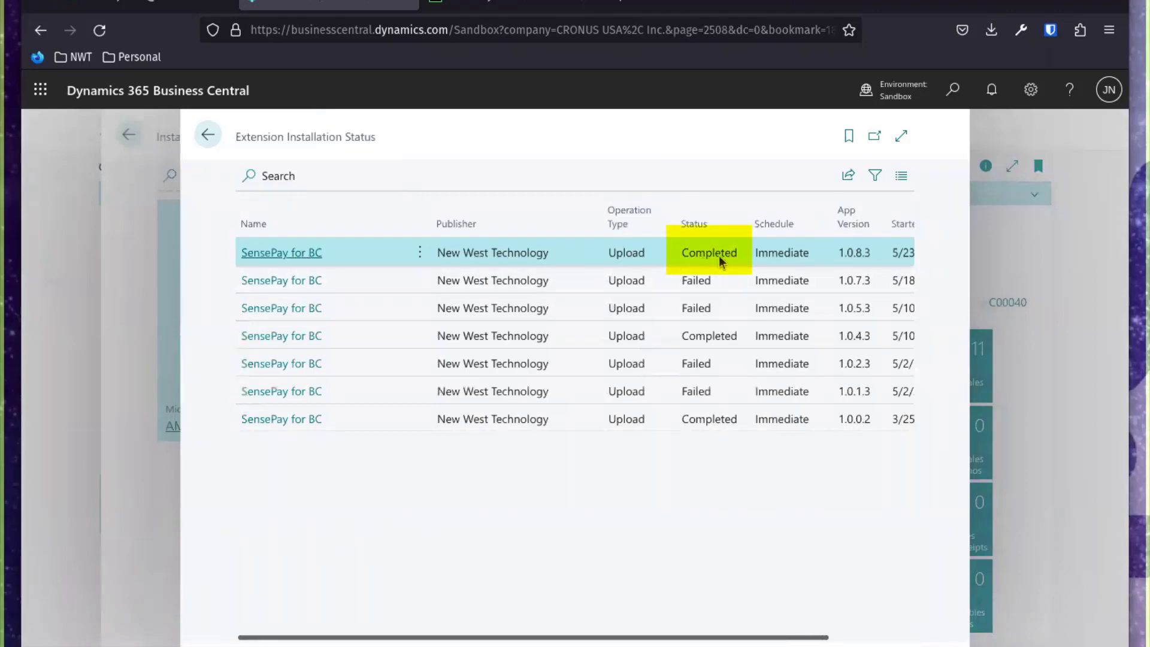
pyautogui.click(207, 139)
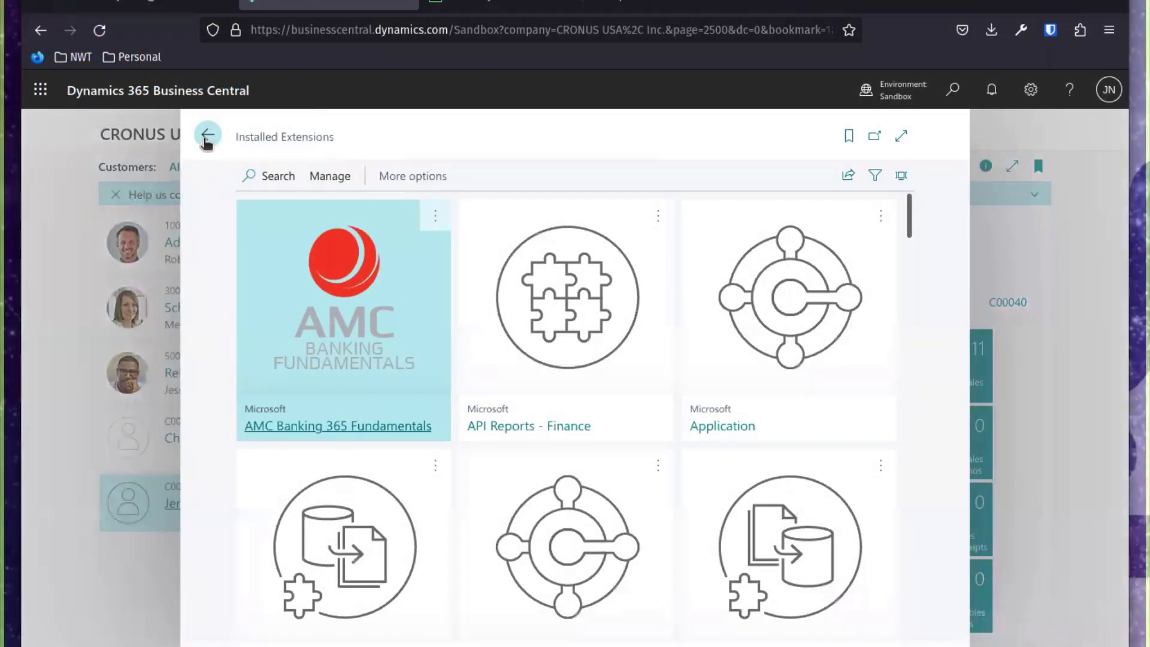
pyautogui.click(206, 138)
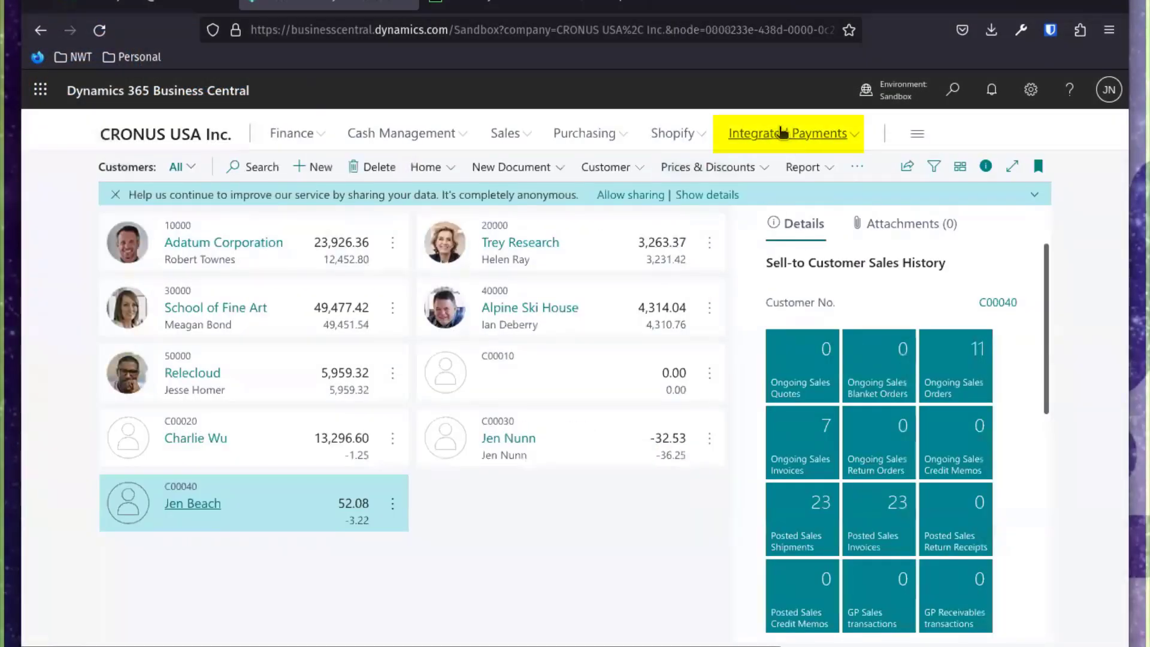
# Step: Open the SensePay Settings under Integrated Payments and set Payment Link Valid Hours to 10
pyautogui.click(859, 134)
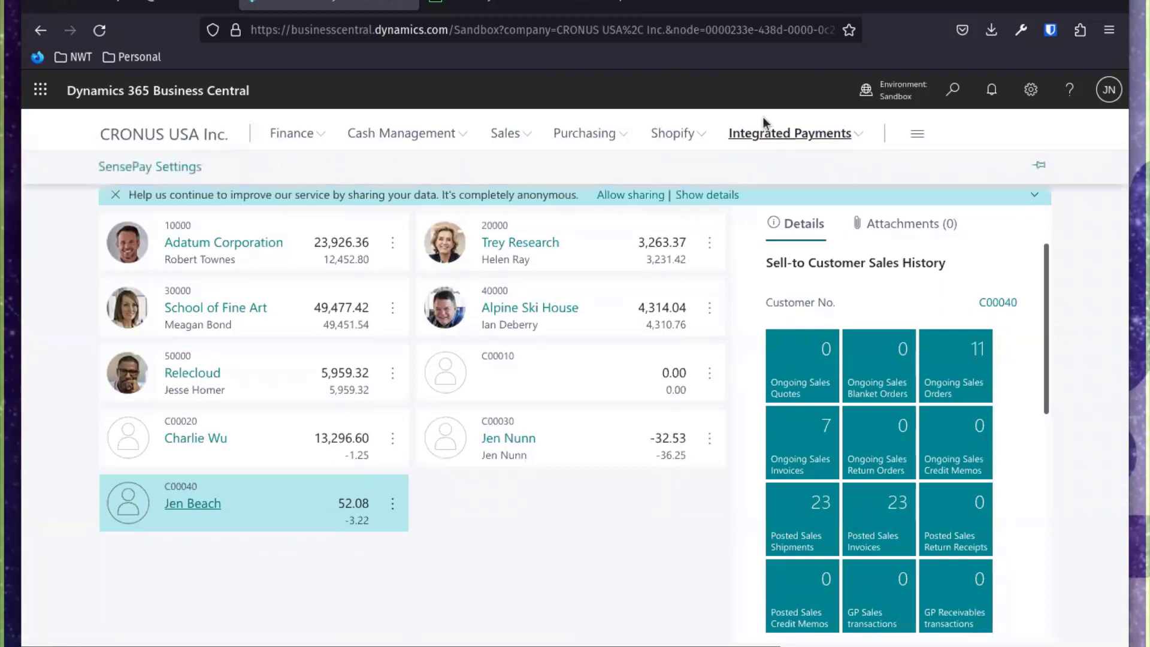
pyautogui.click(160, 172)
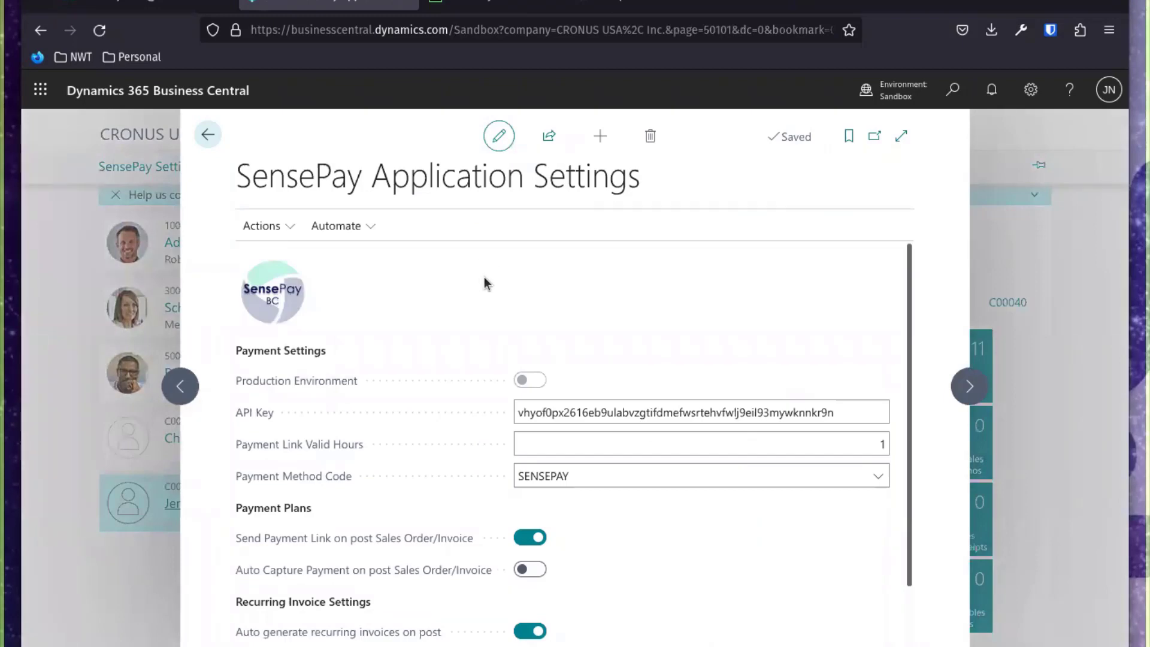
pyautogui.scroll(-2, 487, 280)
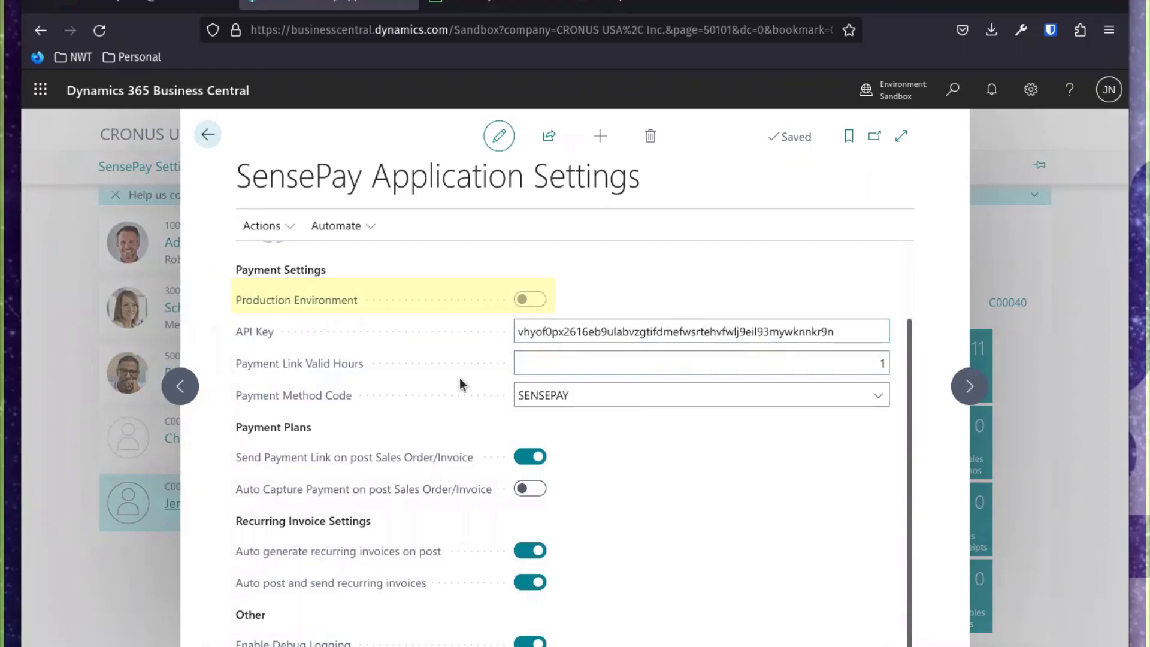
pyautogui.click(885, 363)
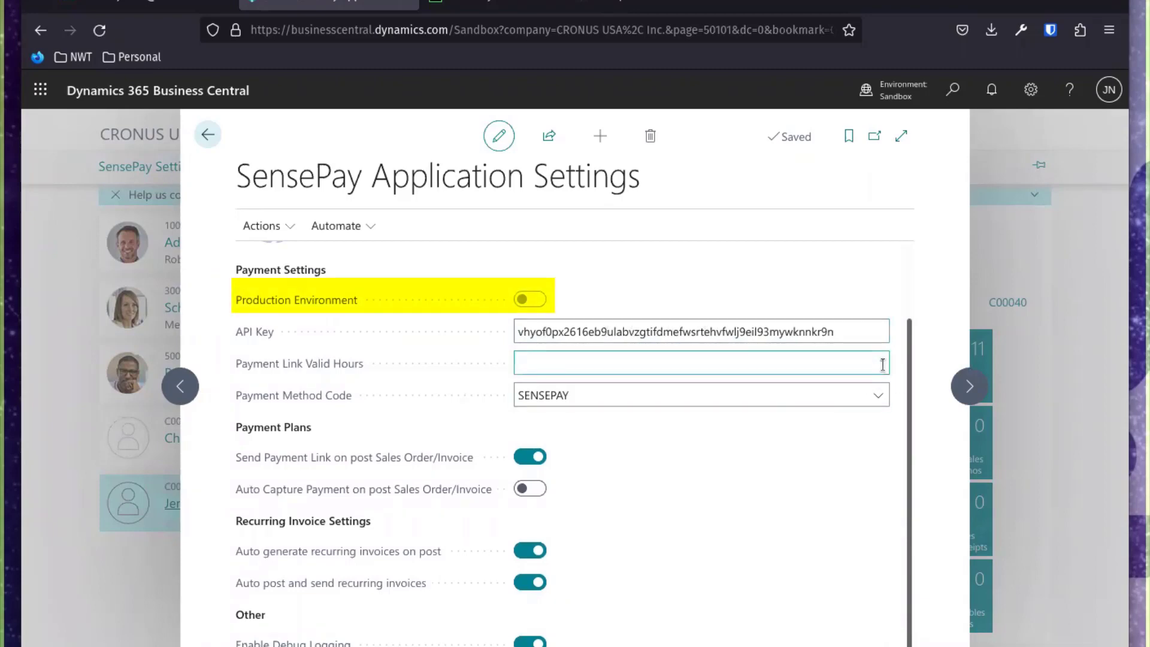
pyautogui.moveTo(885, 364); pyautogui.dragTo(874, 367)
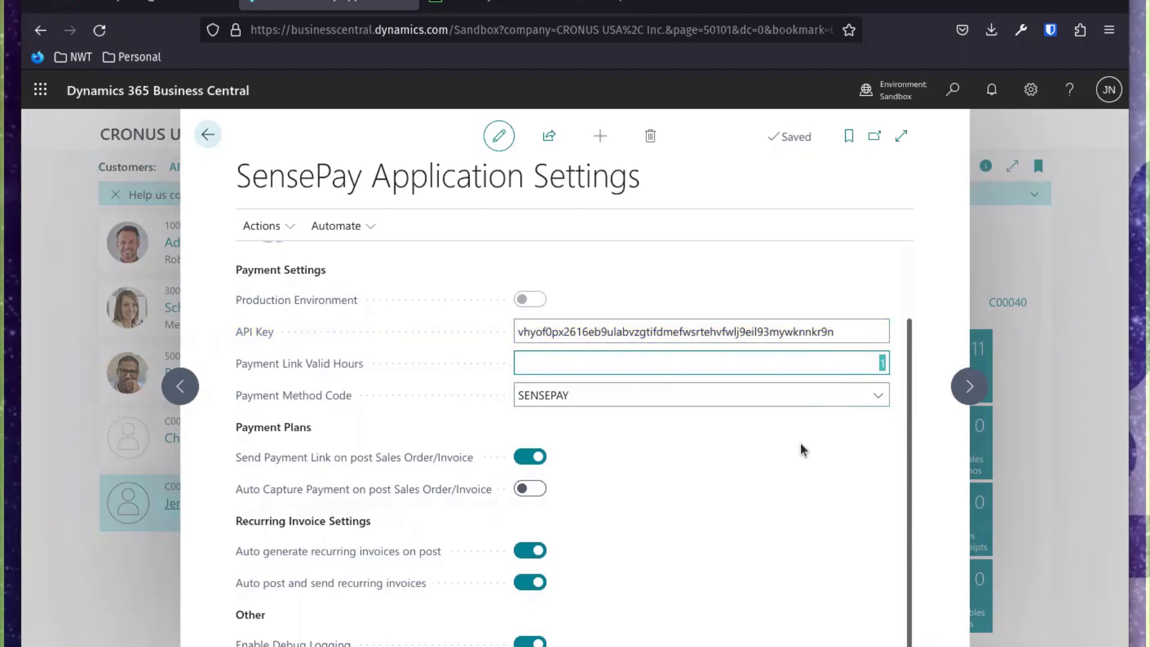
pyautogui.write('10')
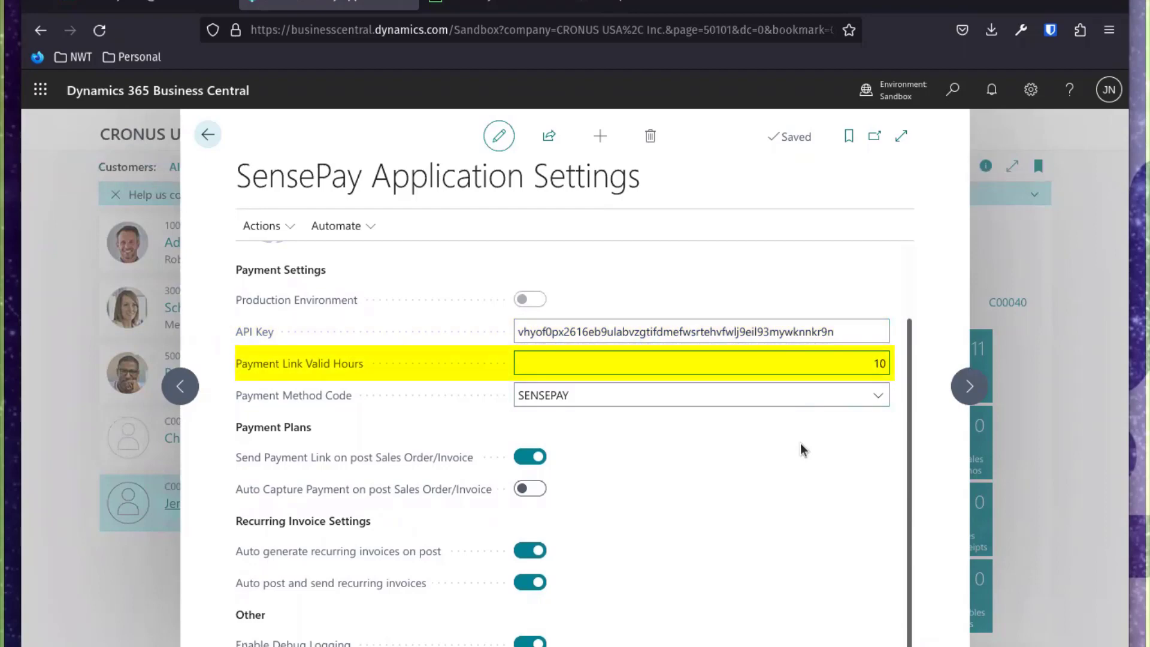
# Step: Select SENSEPAY as the Payment Method Code, toggle Auto Capture Payment on post Sales Order/Invoice, and leave the settings
pyautogui.click(851, 405)
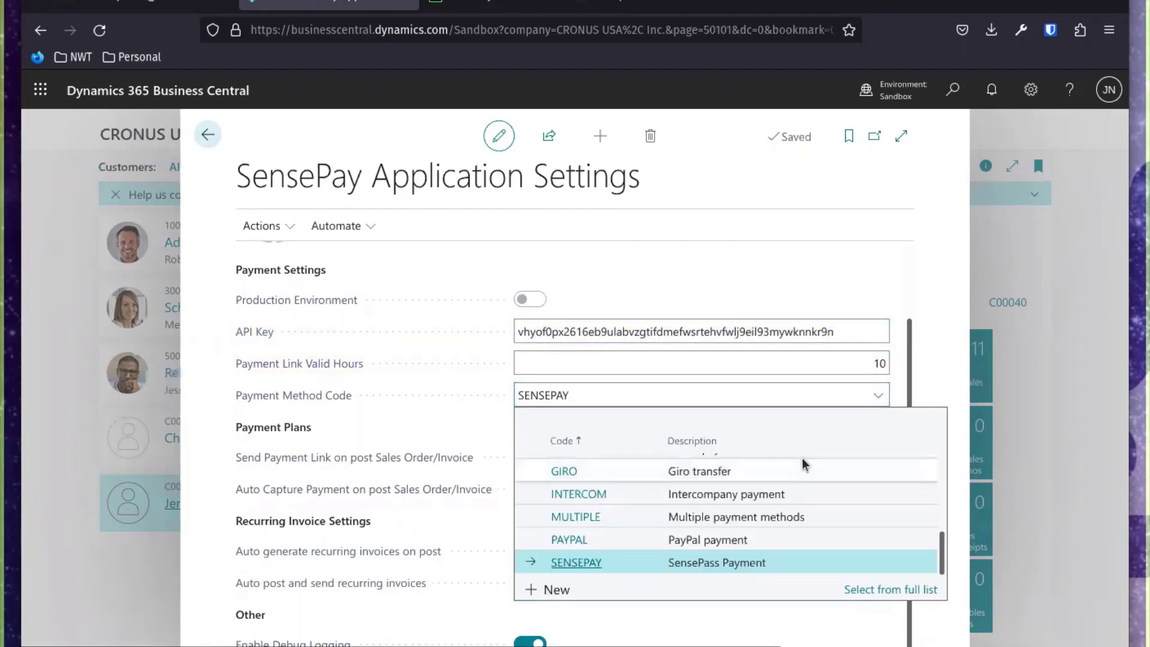
pyautogui.click(605, 561)
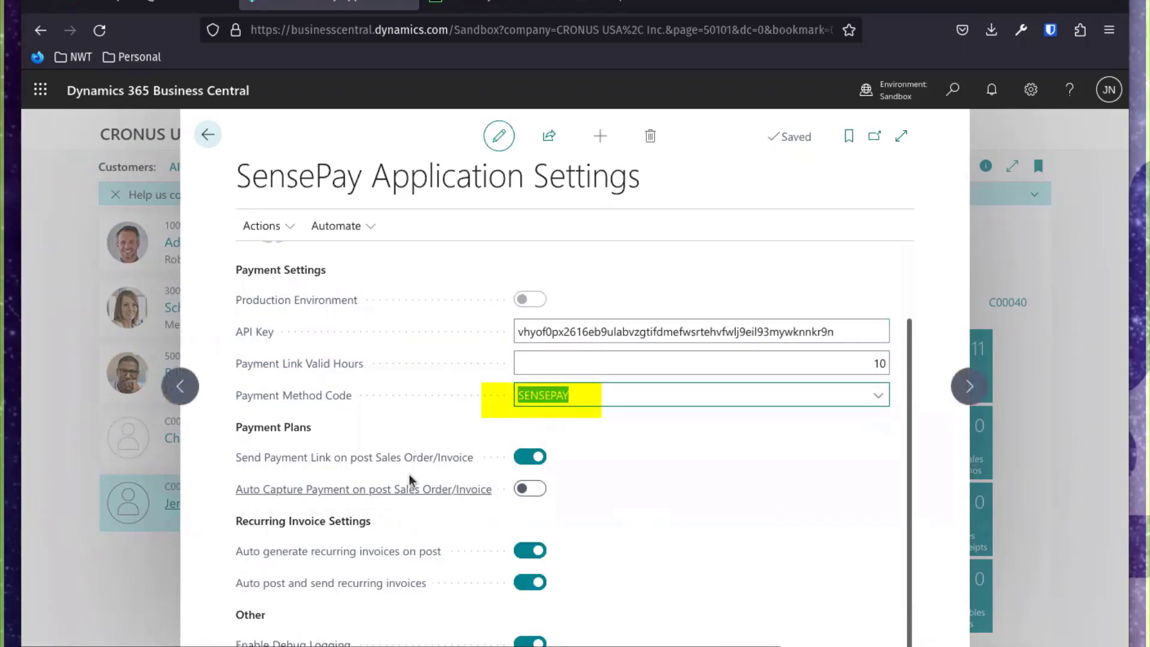
pyautogui.click(530, 489)
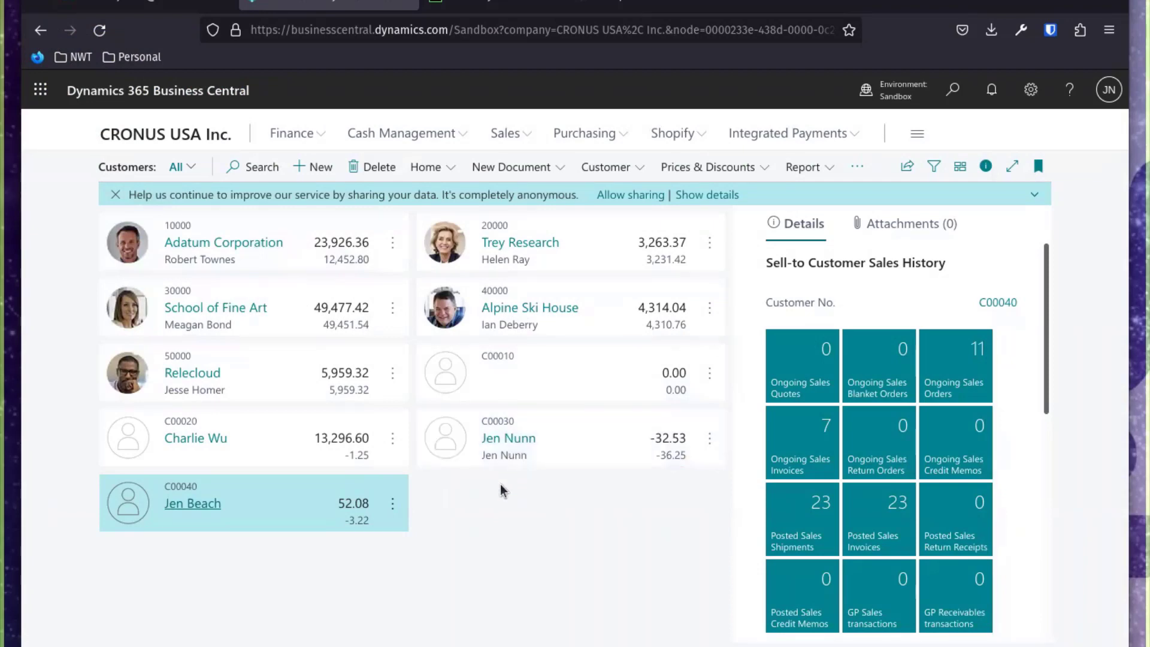
pyautogui.click(150, 168)
pyautogui.press('Escape')
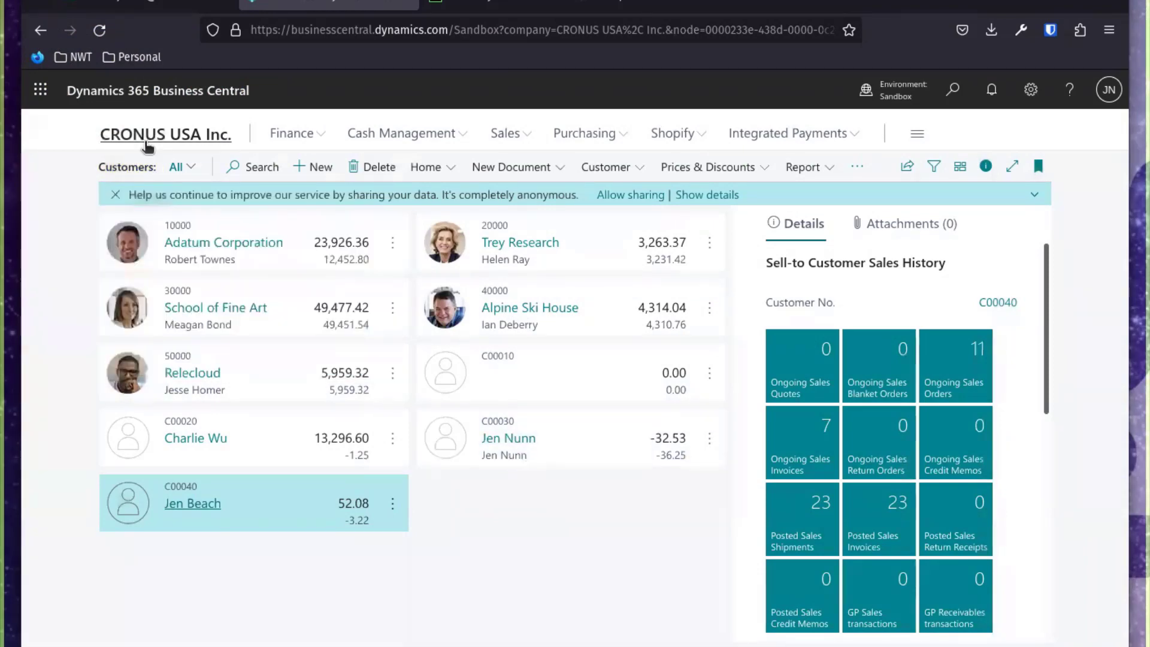
# Step: From the last customer's card, open SensePay Create Cards On File, bring up the form for adding a new credit card, and close it
pyautogui.click(193, 503)
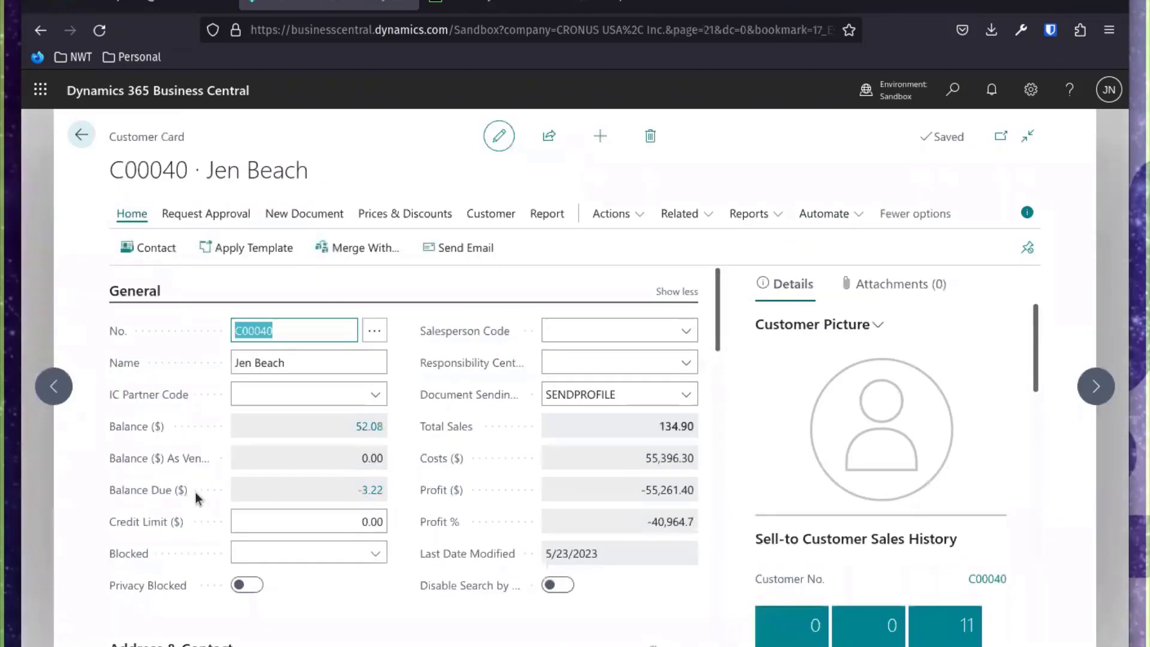
pyautogui.scroll(-2, 201, 499)
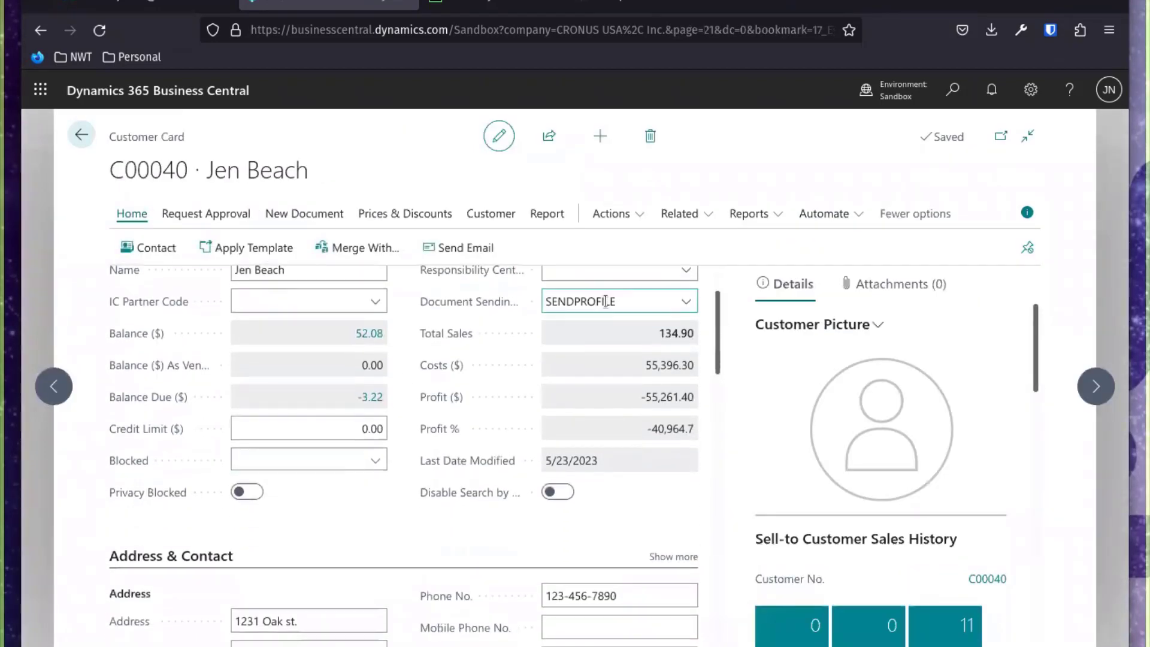
pyautogui.click(637, 217)
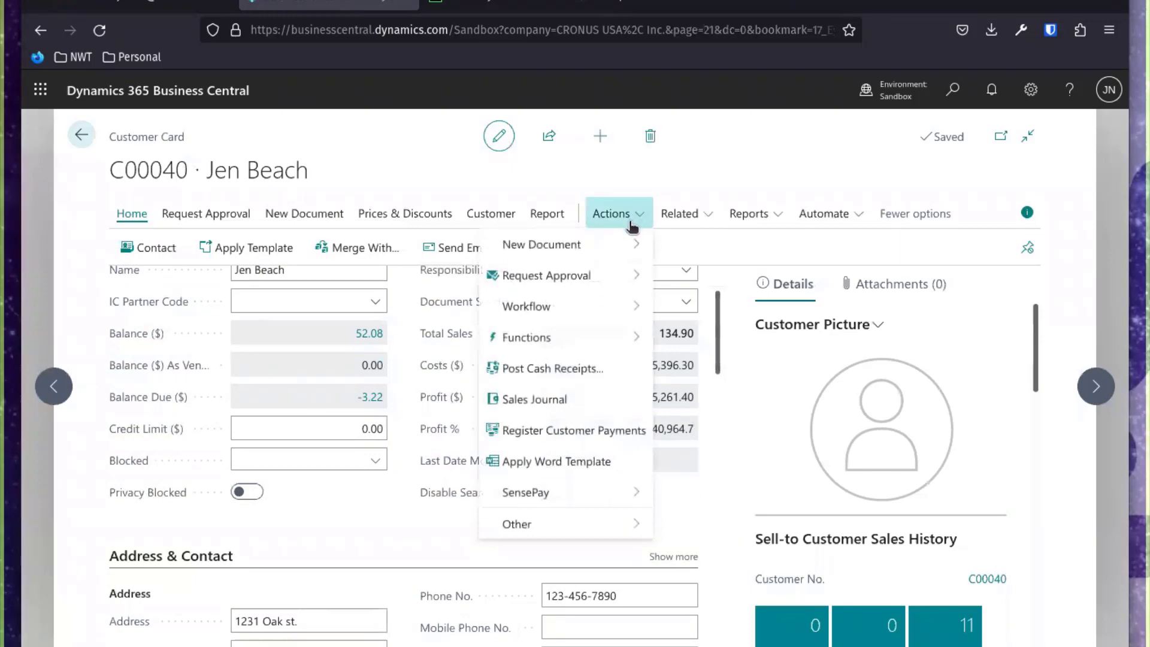
pyautogui.moveTo(610, 491)
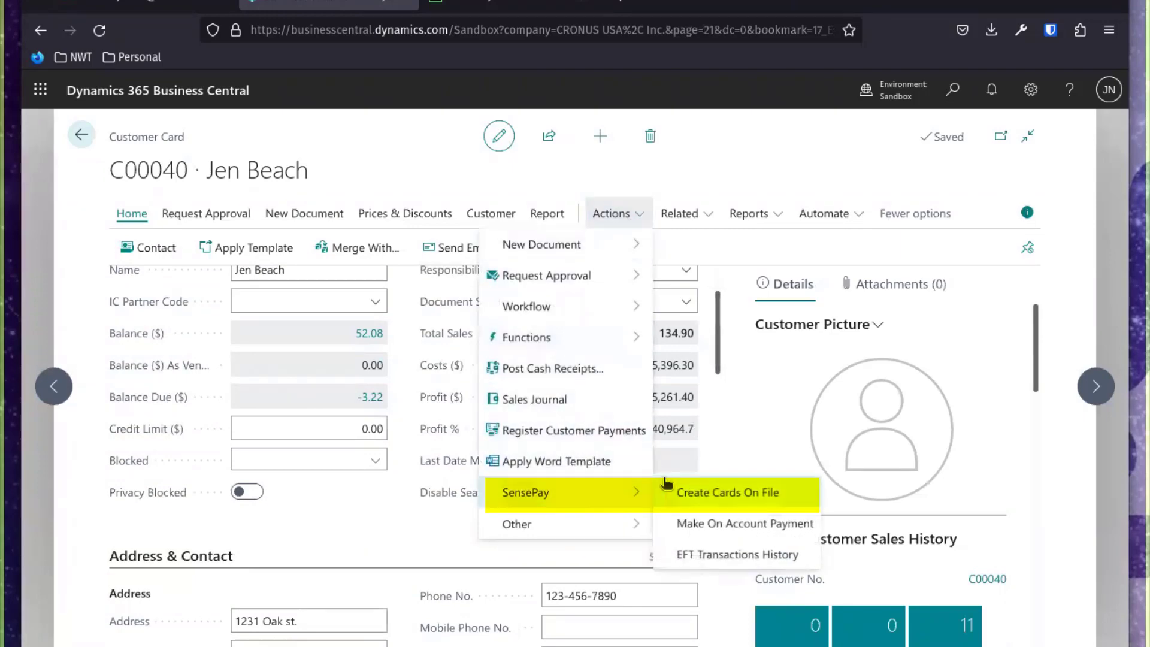
pyautogui.click(693, 496)
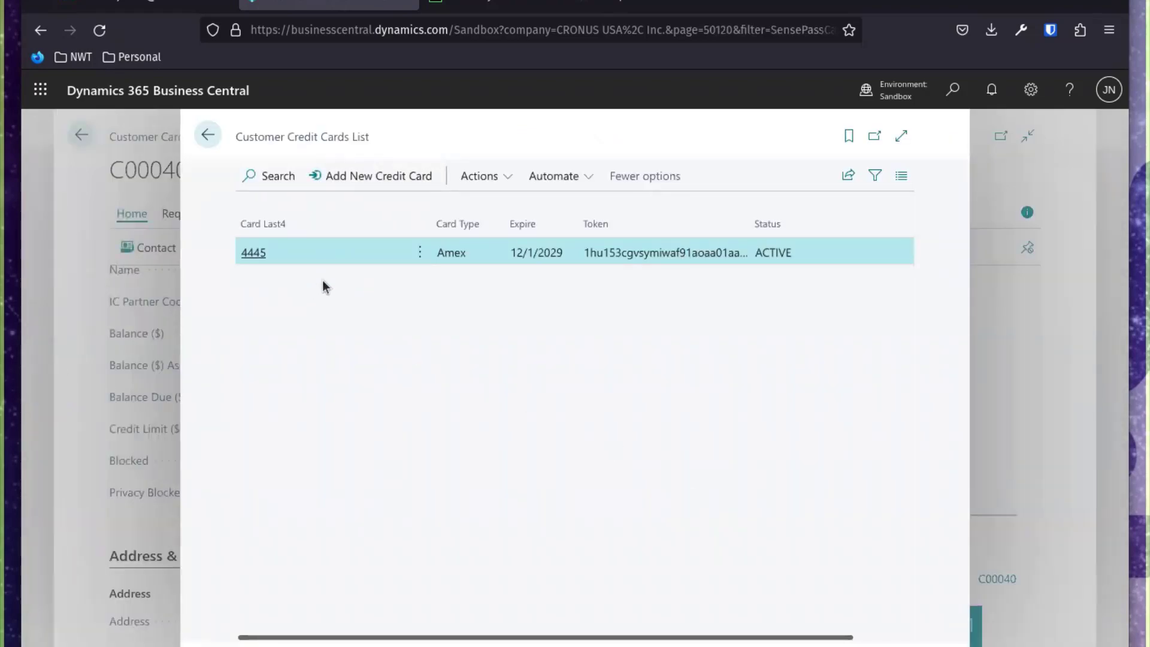
pyautogui.click(367, 176)
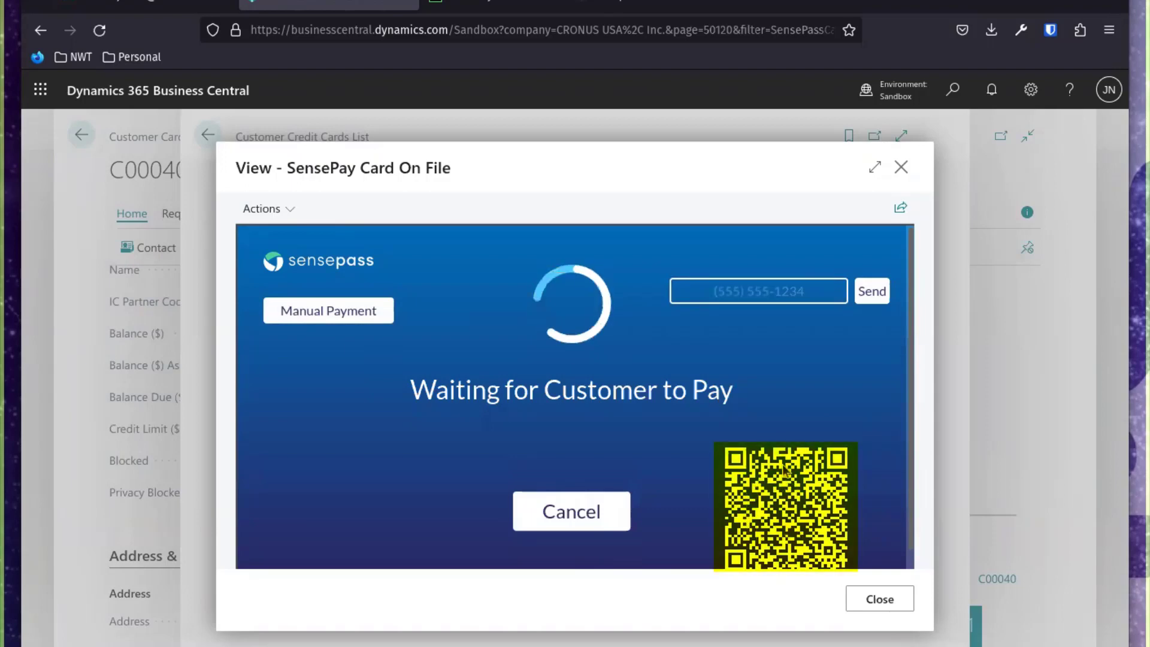
pyautogui.click(863, 598)
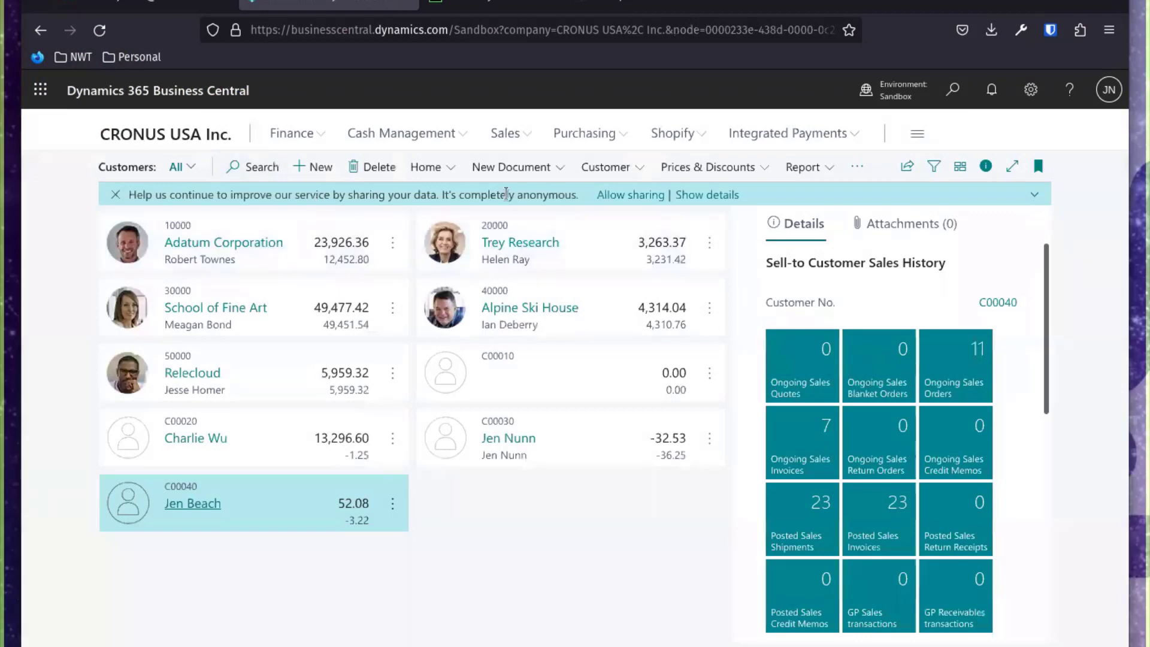
# Step: Create a new sales invoice for the last customer in the customer lookup
pyautogui.click(510, 138)
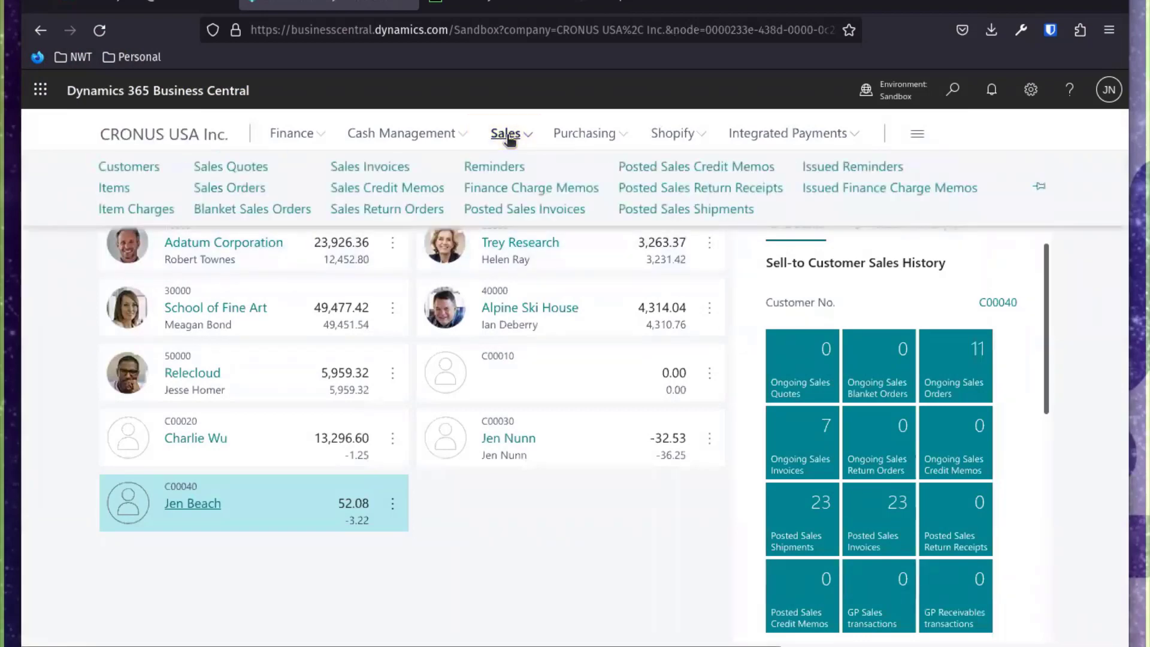
pyautogui.click(359, 172)
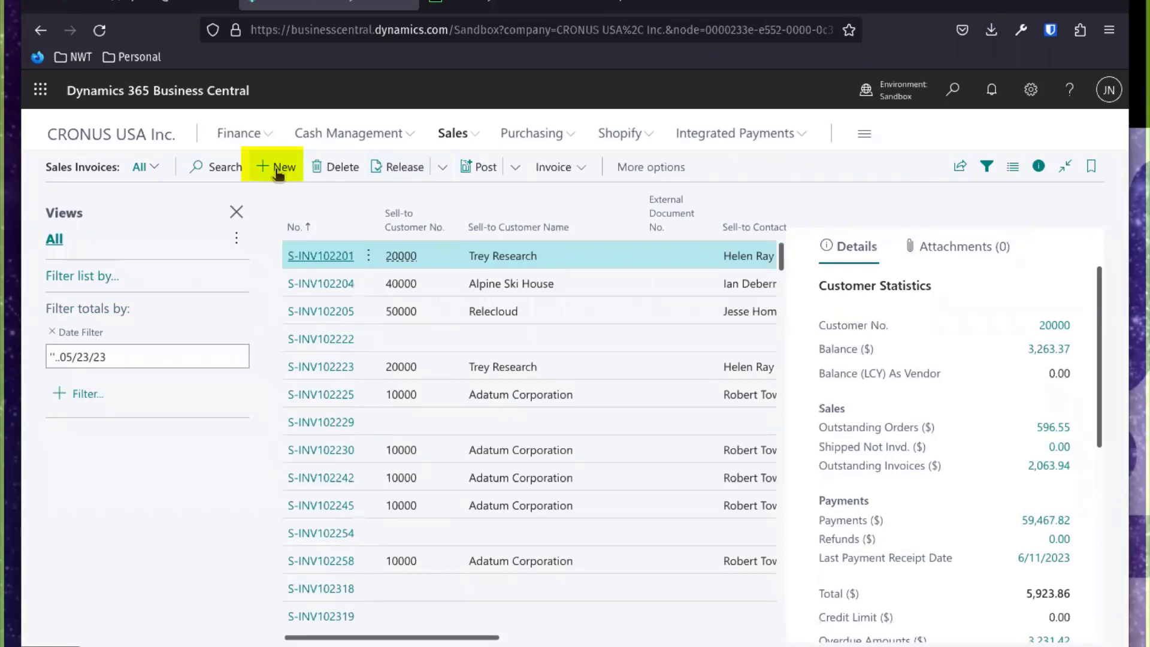
pyautogui.click(277, 170)
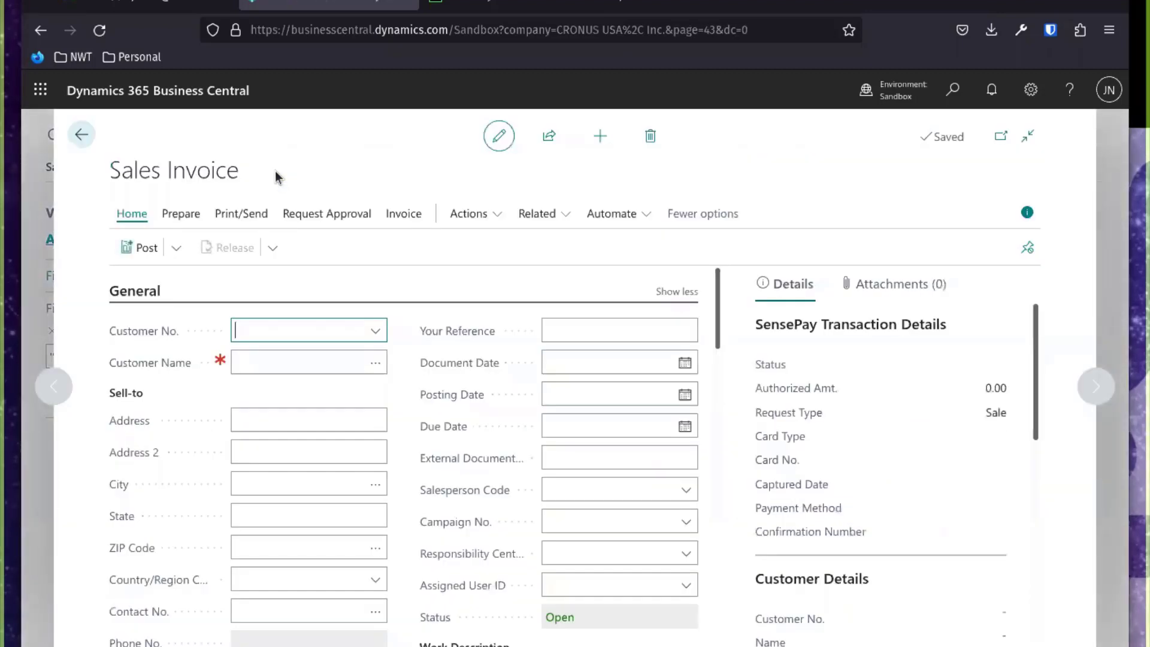
pyautogui.click(378, 333)
pyautogui.scroll(-2, 379, 479)
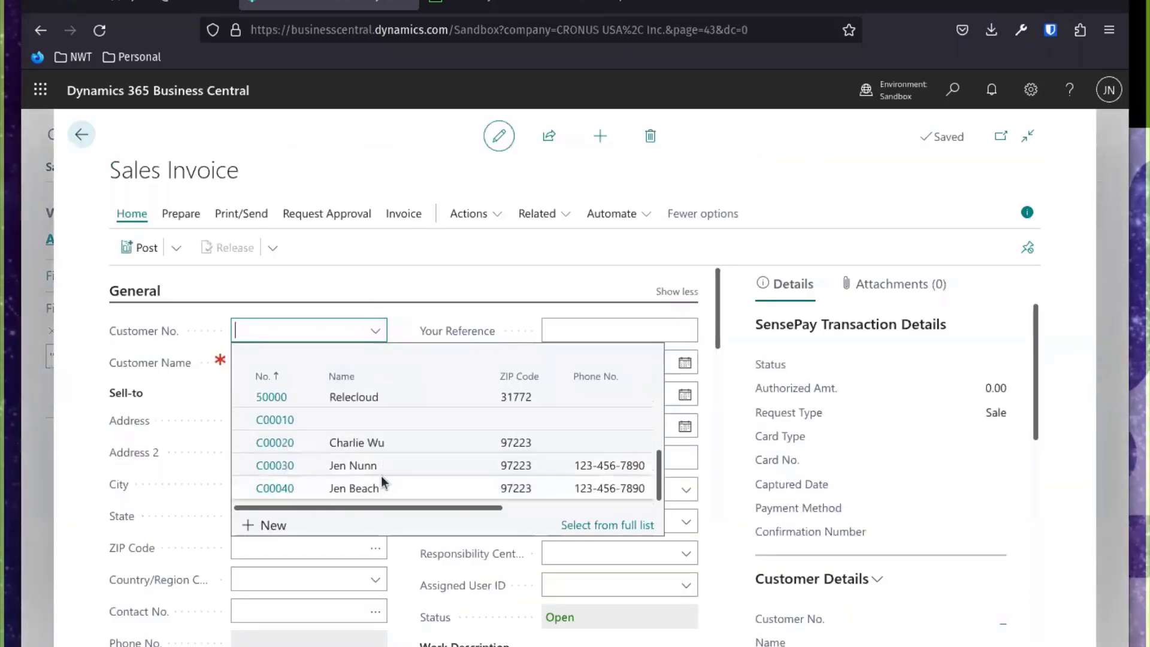
pyautogui.click(282, 489)
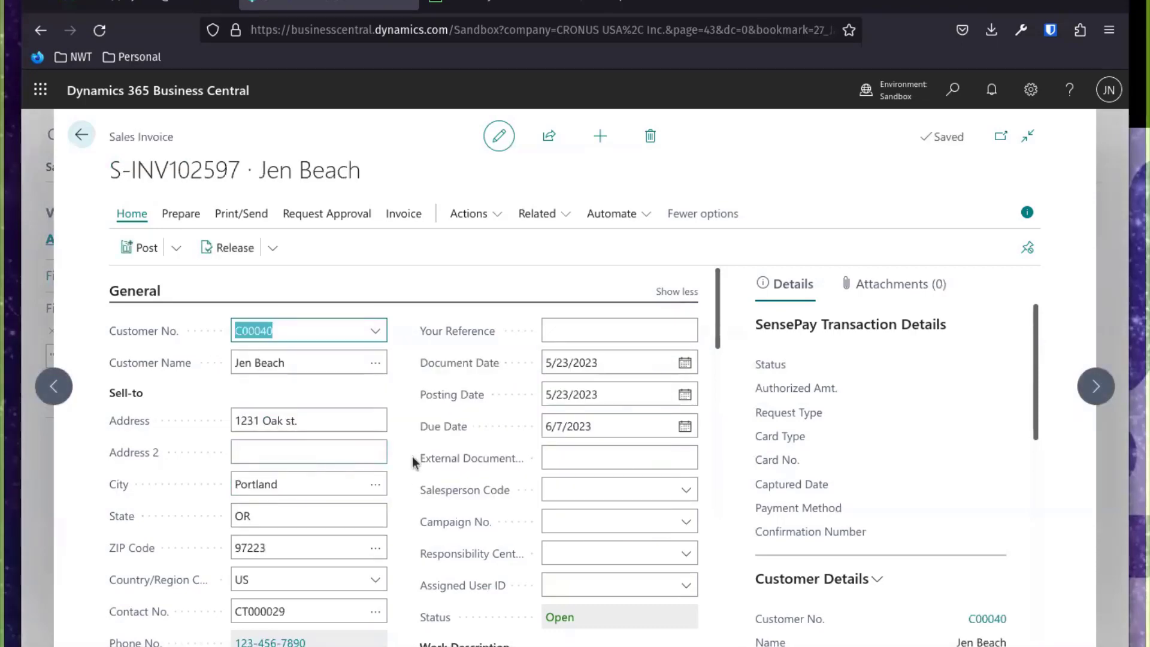
# Step: Add item 1908-S, LONDON Swivel Chair, blue, to the sales invoice lines with a quantity of 3
pyautogui.scroll(-3, 480, 384)
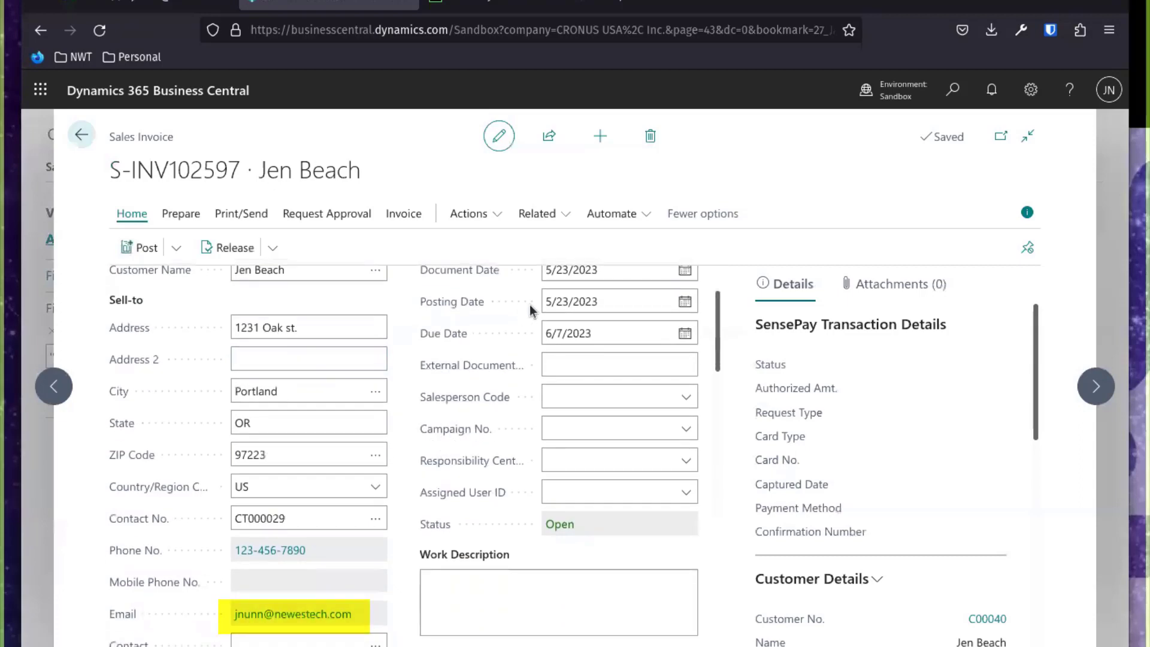
pyautogui.scroll(-5, 459, 392)
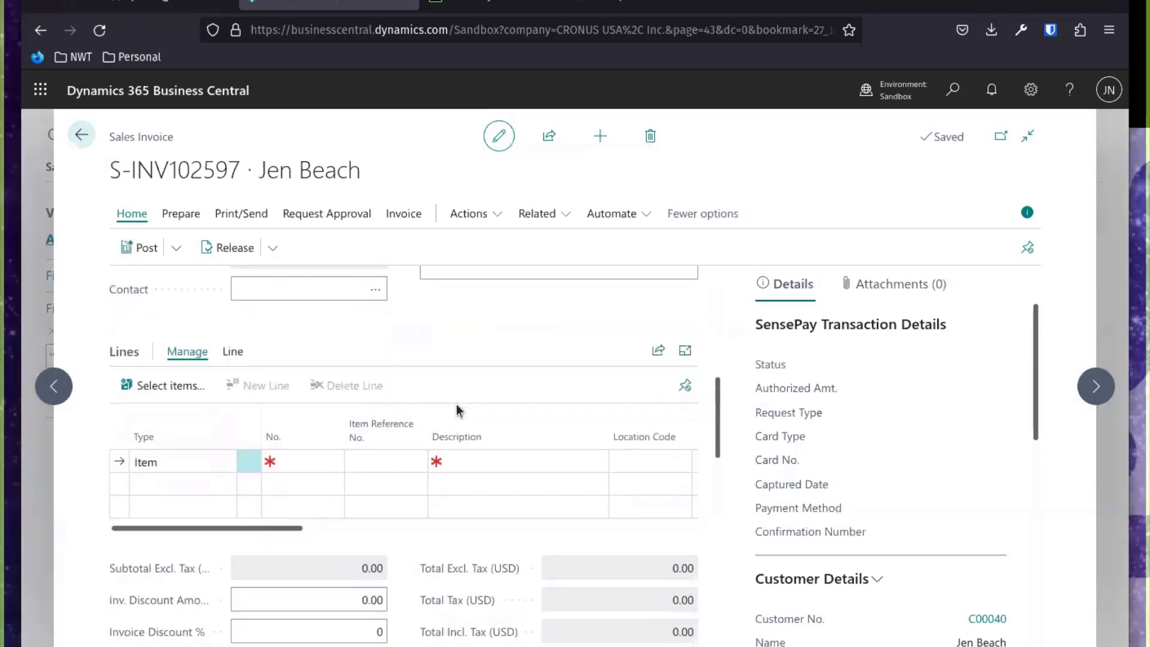
pyautogui.click(332, 444)
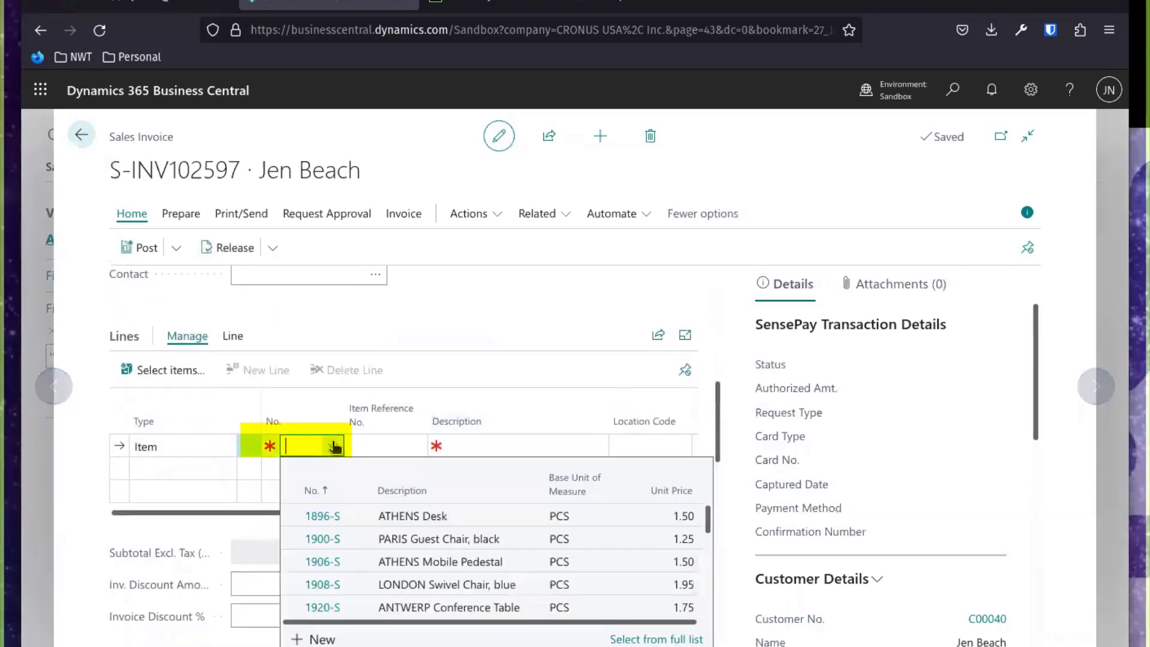
pyautogui.click(325, 587)
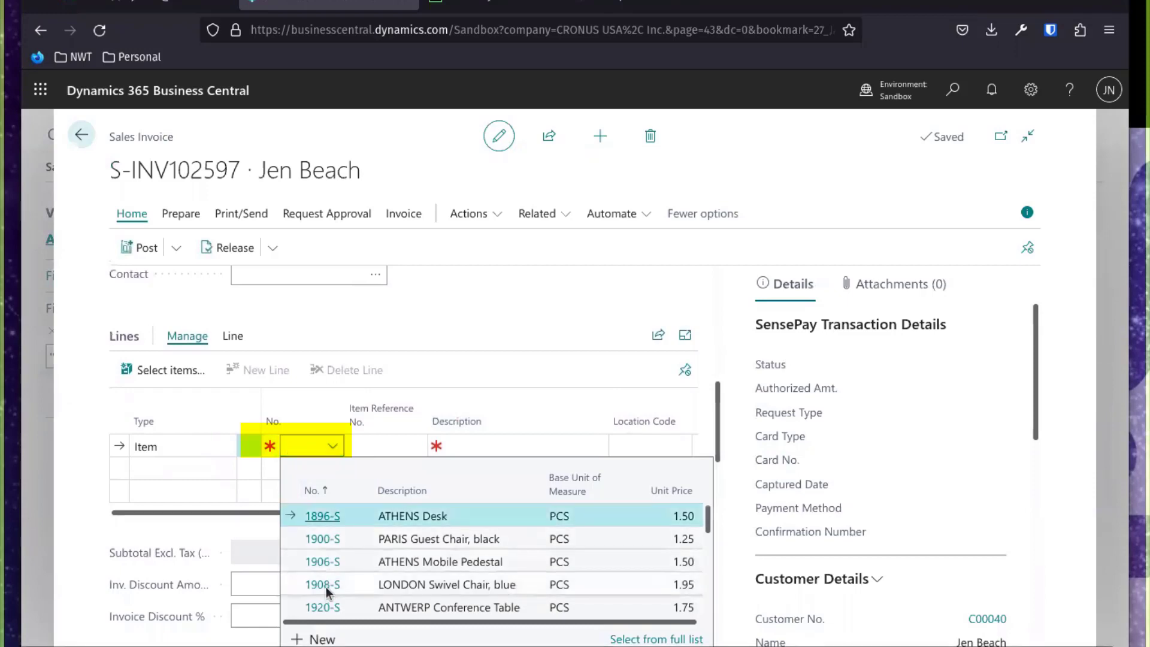
pyautogui.click(325, 587)
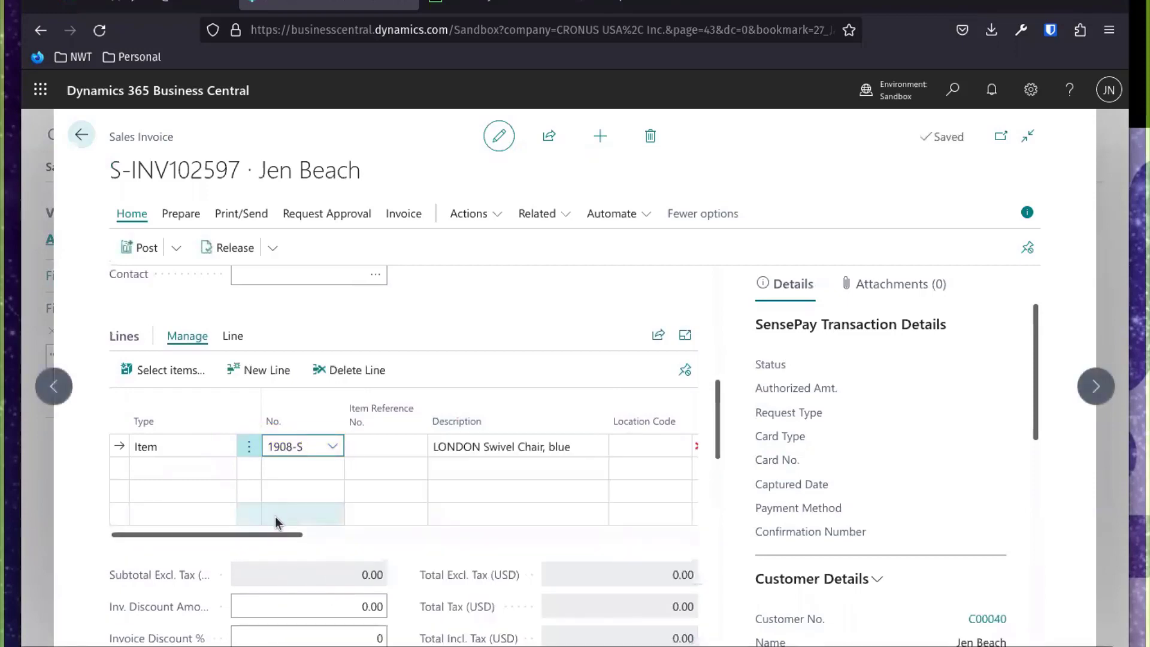
pyautogui.moveTo(272, 535); pyautogui.dragTo(333, 531)
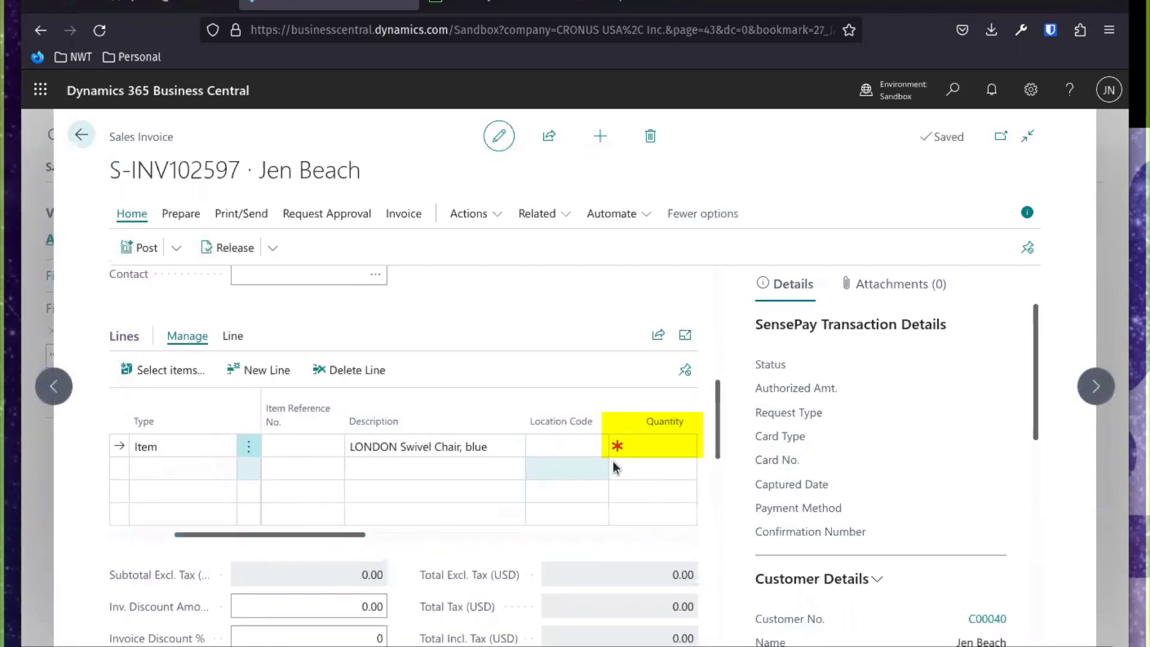
pyautogui.click(656, 446)
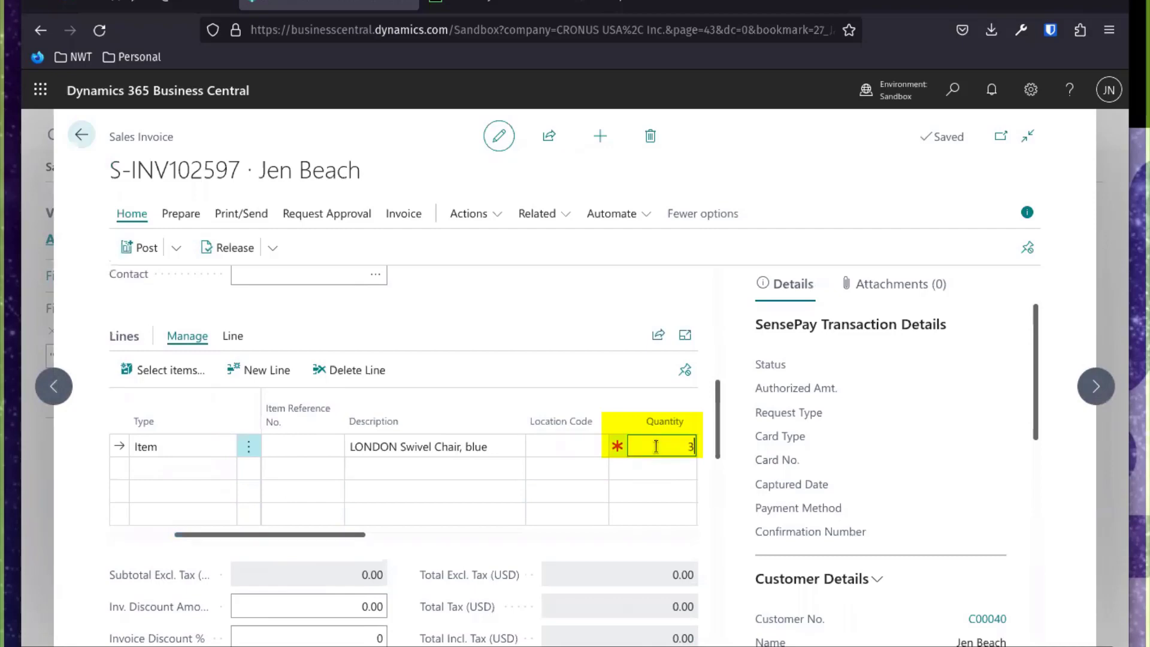
pyautogui.write('3')
pyautogui.click(597, 363)
# Step: Choose the customer's active Amex card on file as the credit card under the invoice's EFT Payment Method
pyautogui.scroll(-5, 617, 545)
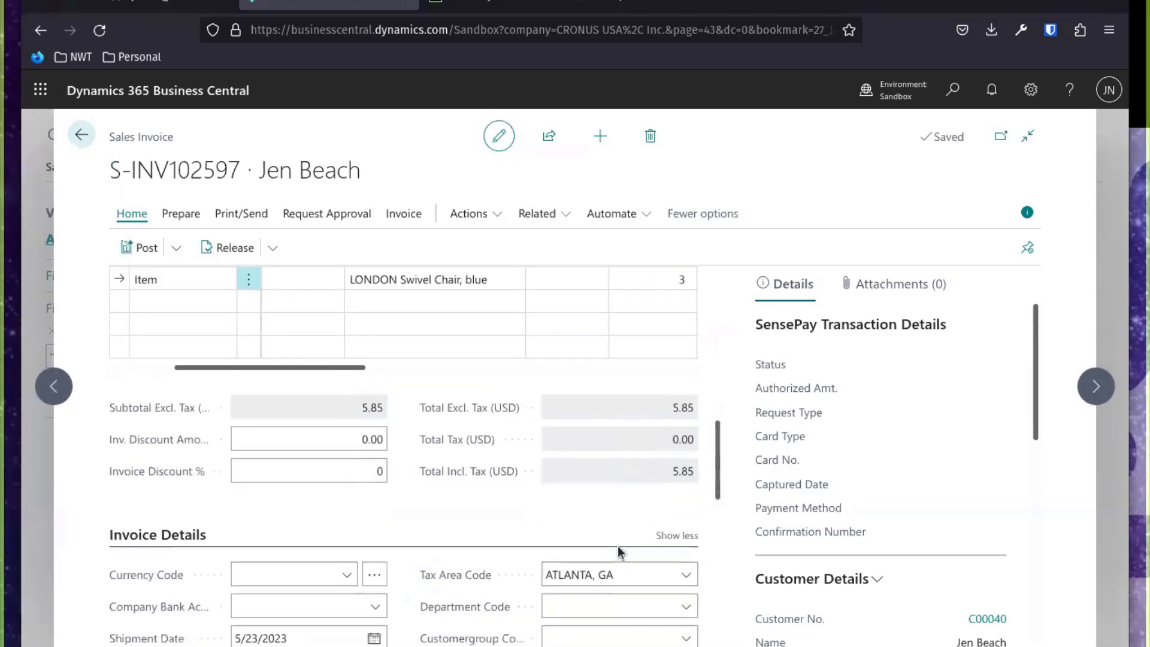
pyautogui.scroll(-1, 531, 560)
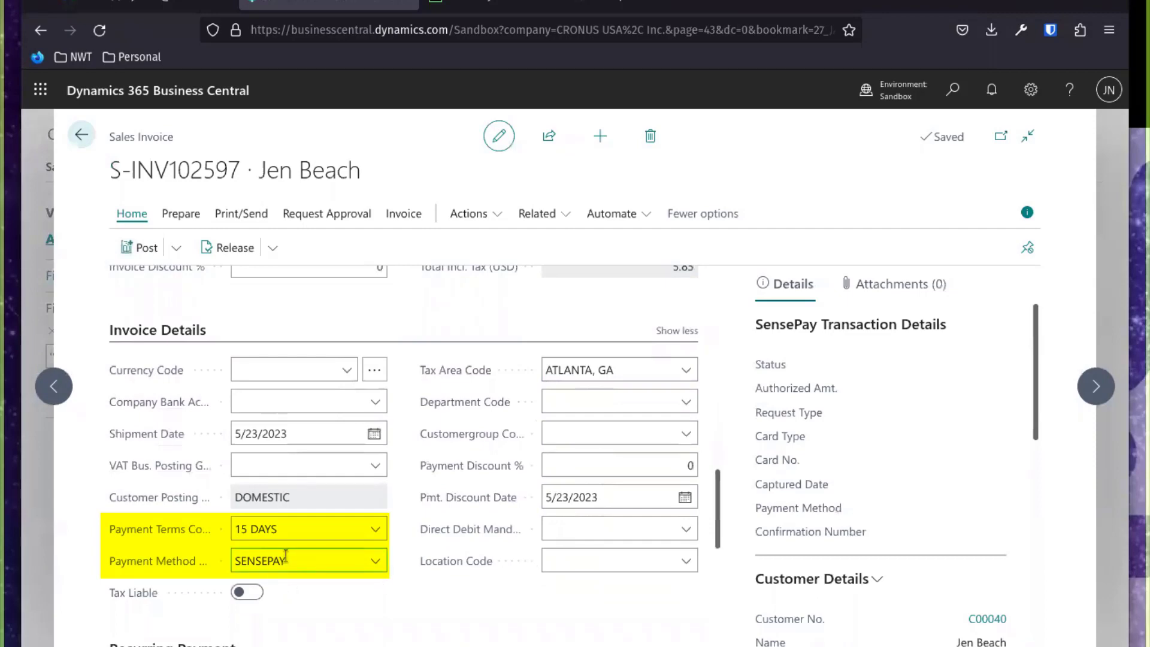
pyautogui.scroll(-3, 297, 557)
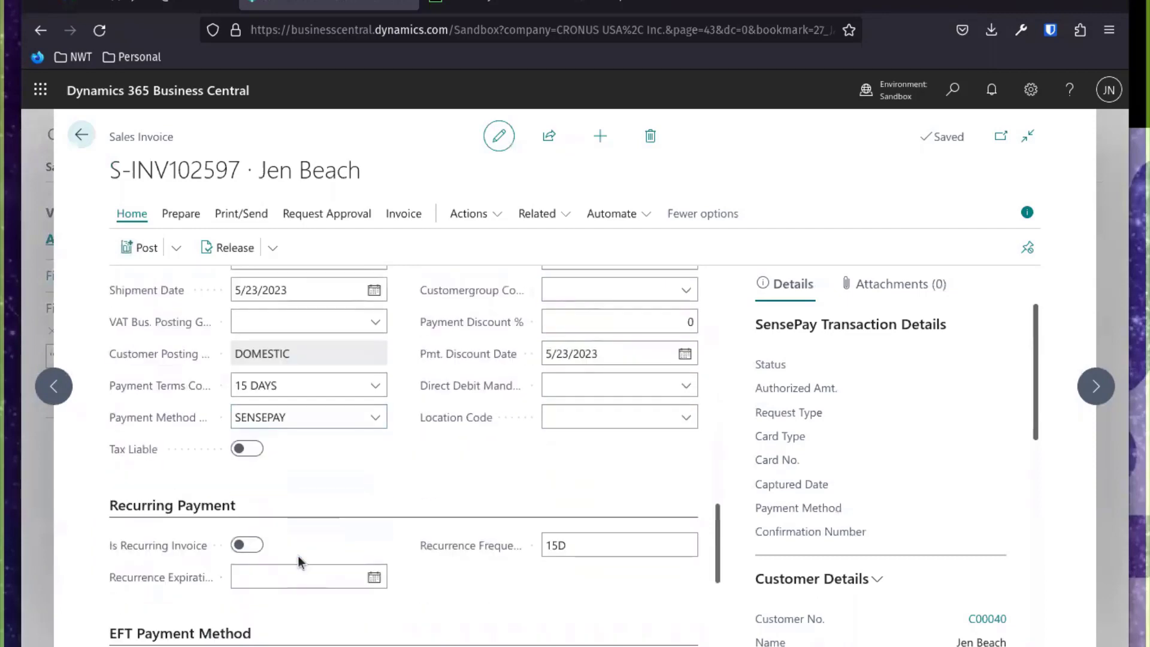
pyautogui.scroll(-2, 298, 555)
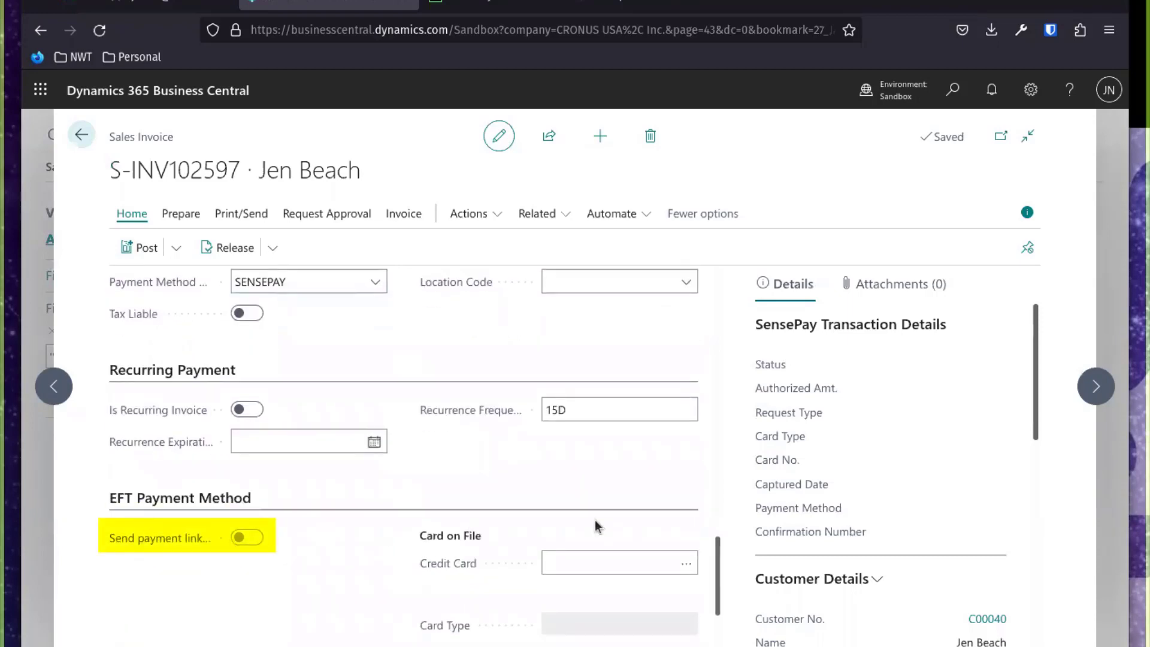
pyautogui.click(688, 564)
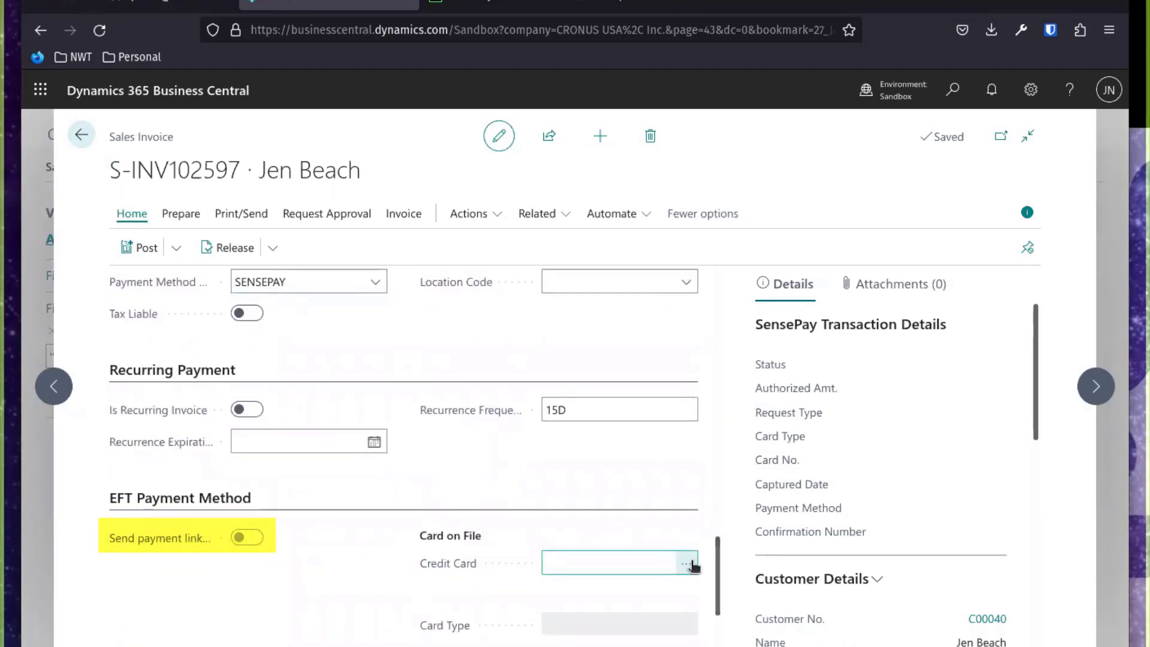
pyautogui.click(688, 563)
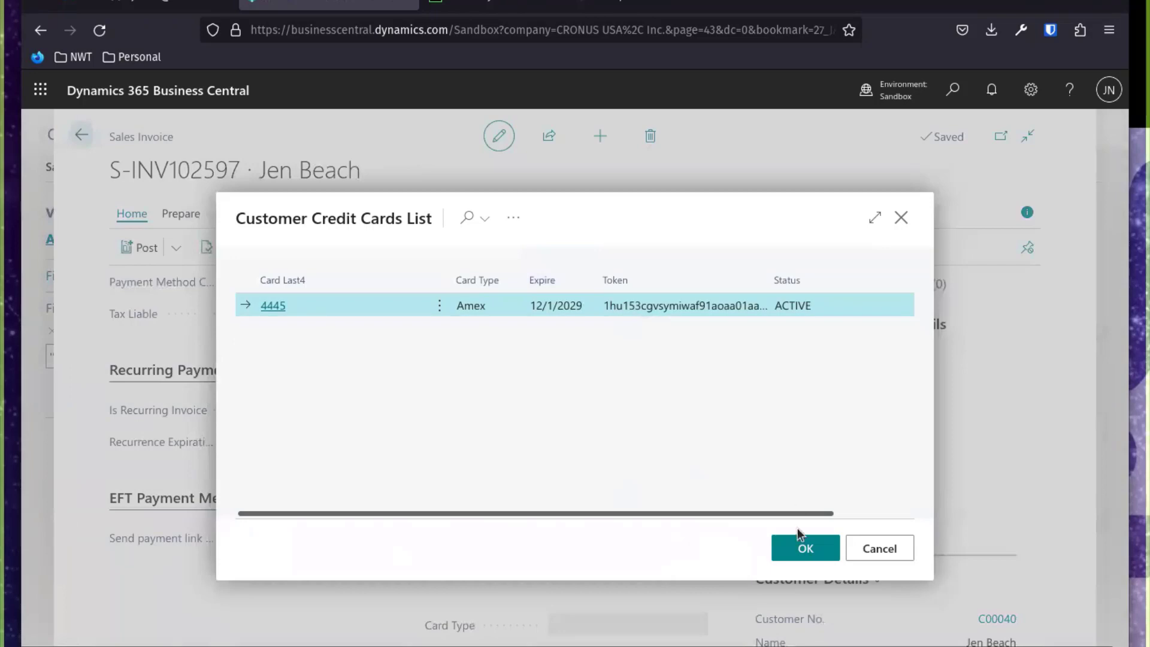
pyautogui.click(804, 548)
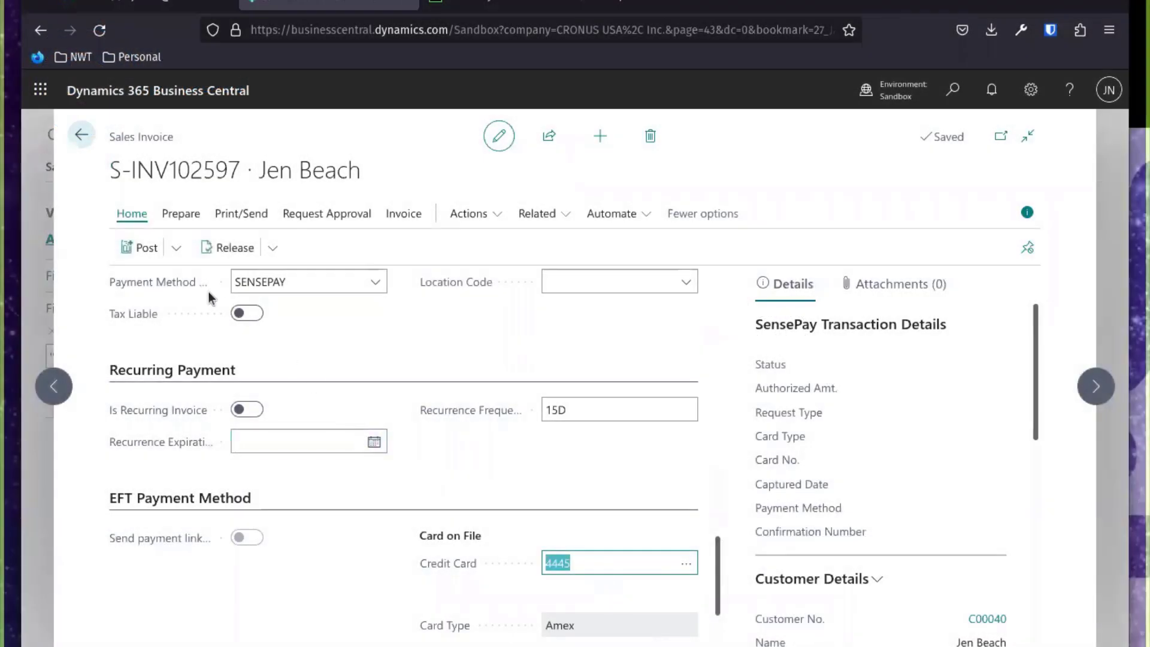
# Step: Post the sales invoice, confirm the posting, and accept opening the posted invoice
pyautogui.click(175, 248)
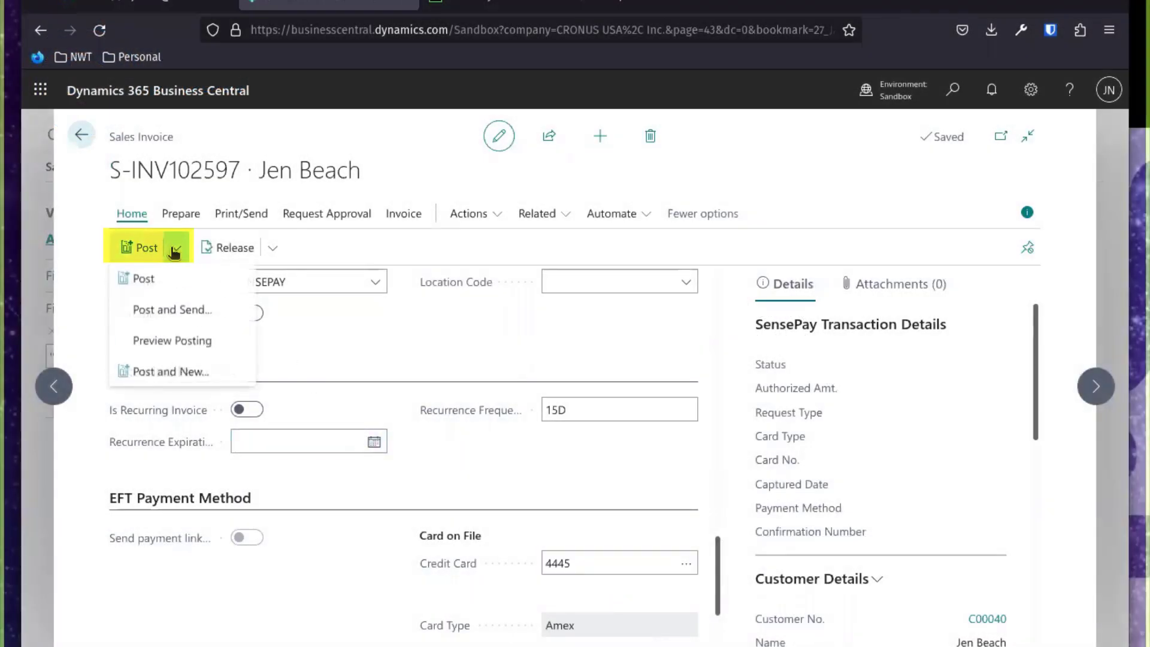
pyautogui.click(143, 277)
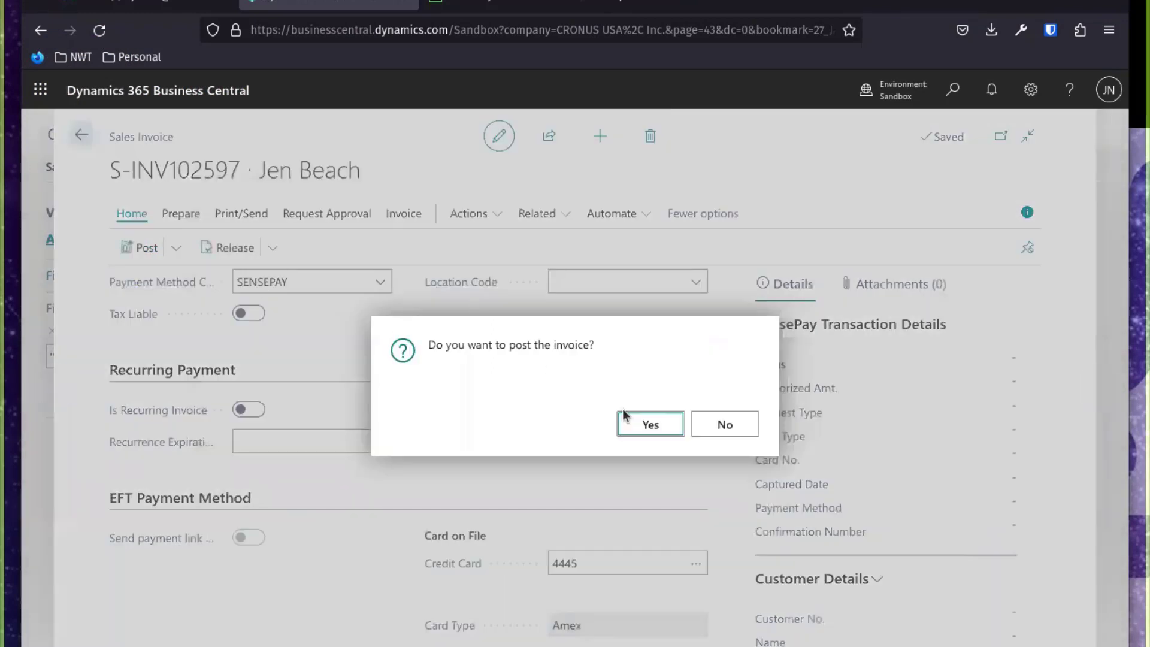
pyautogui.click(646, 427)
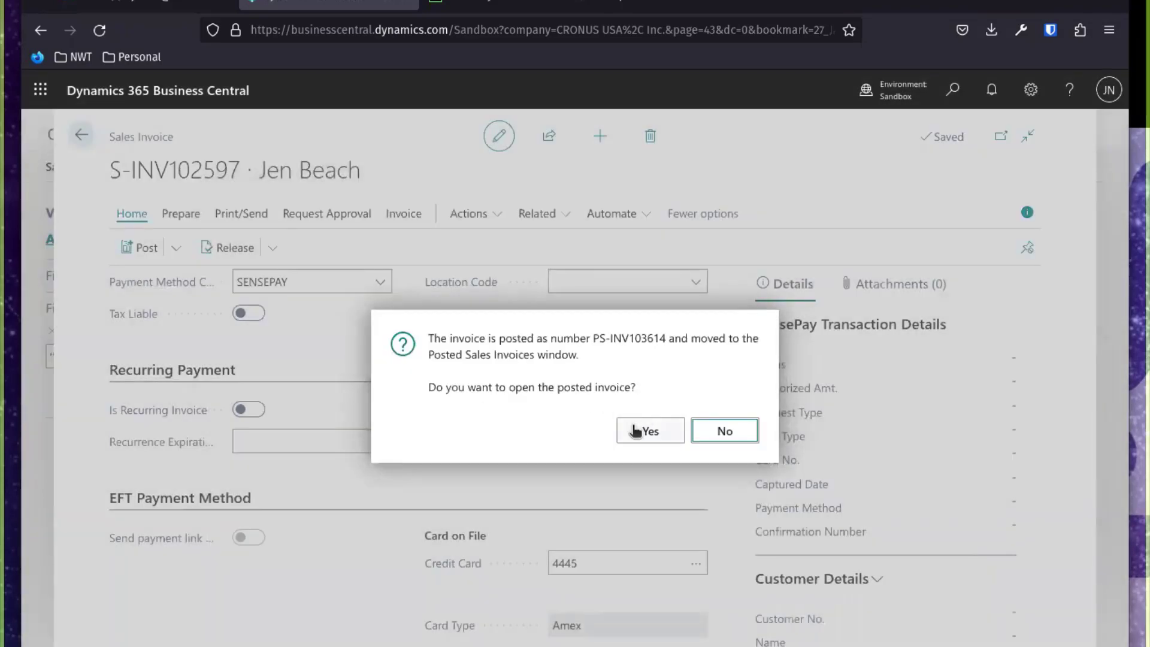
pyautogui.click(636, 430)
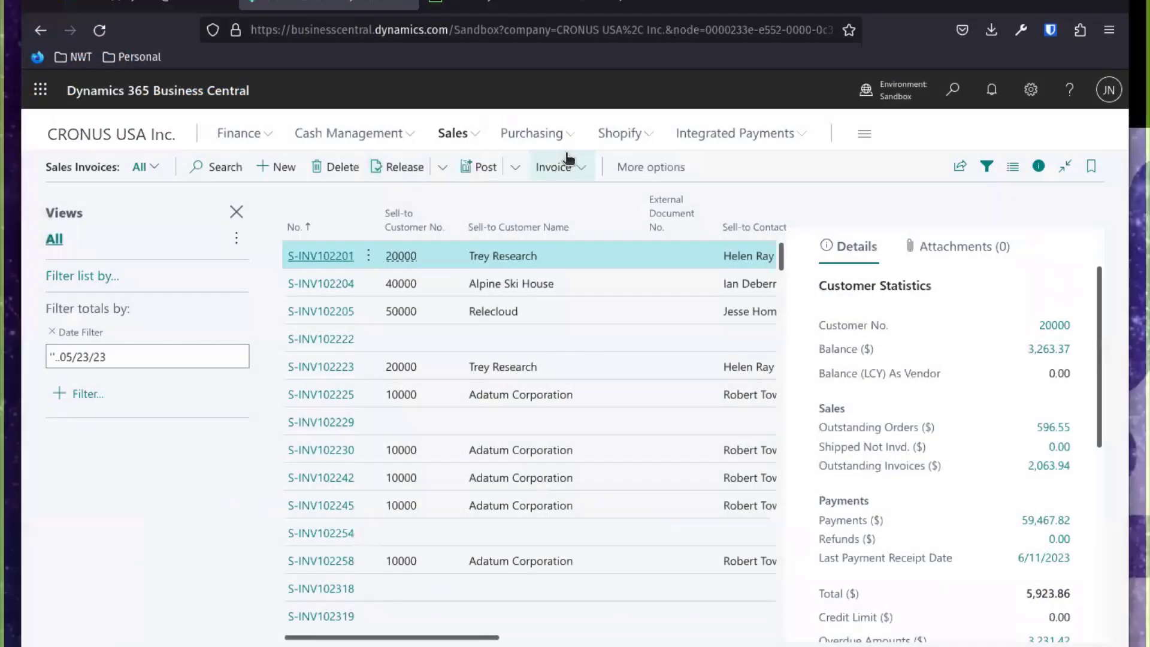
# Step: Open the Posted Sales Invoices, sort them by No. in descending order, and look over the newest invoice's remaining columns
pyautogui.click(471, 138)
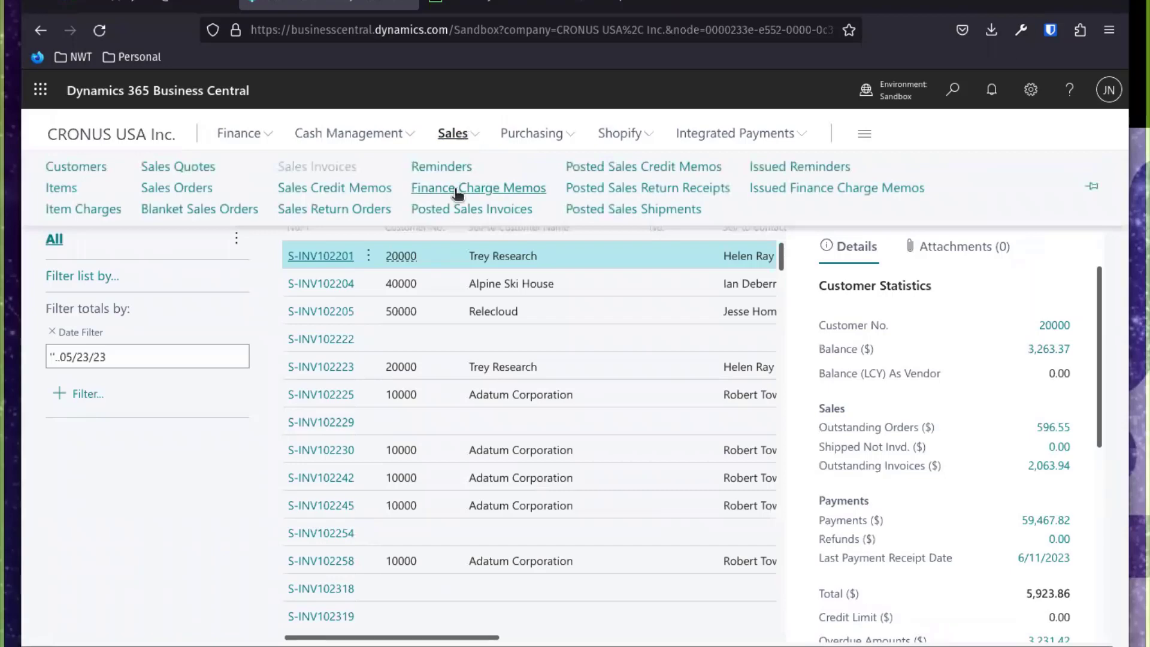
pyautogui.click(427, 211)
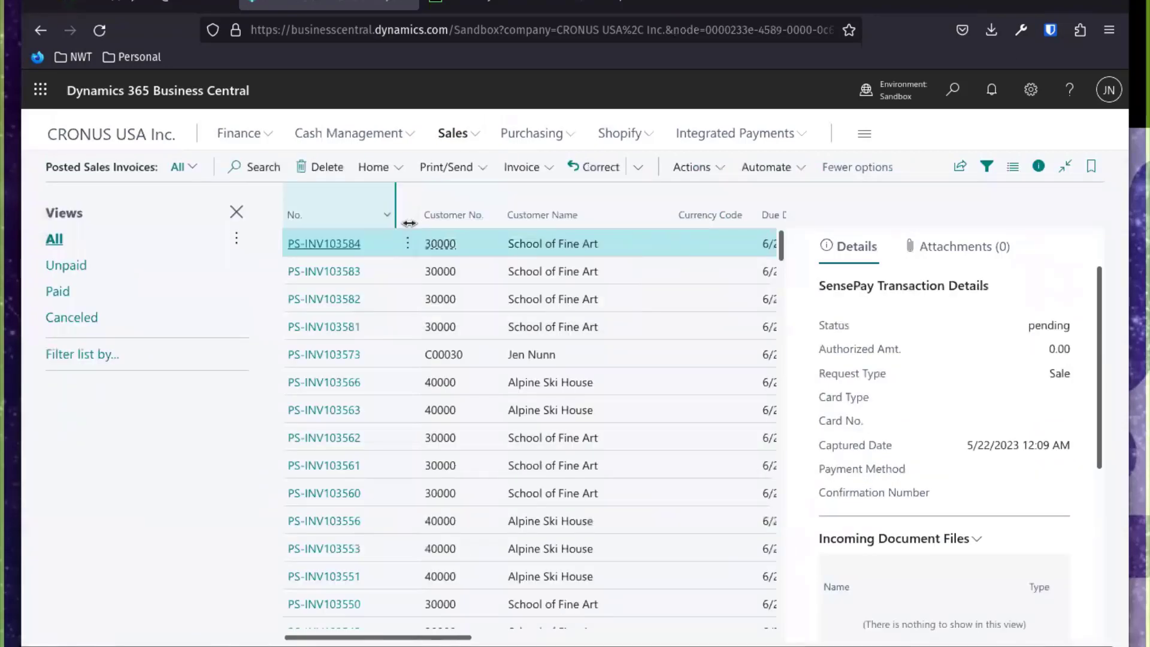
pyautogui.click(386, 215)
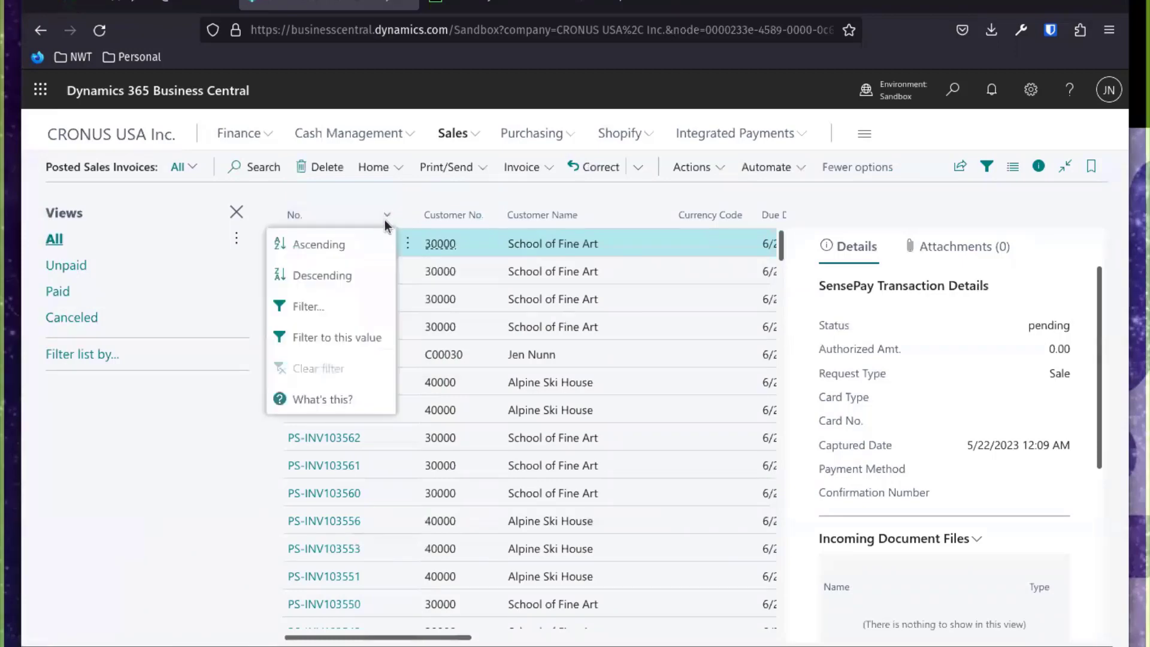
pyautogui.click(339, 274)
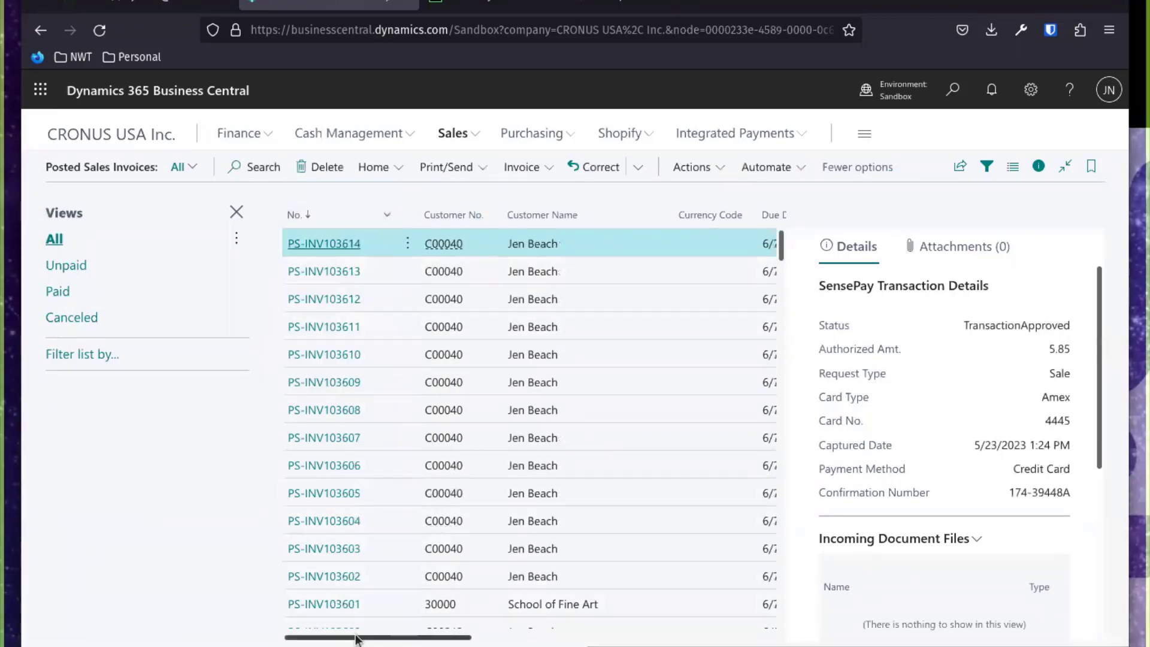
pyautogui.moveTo(360, 636); pyautogui.dragTo(519, 634)
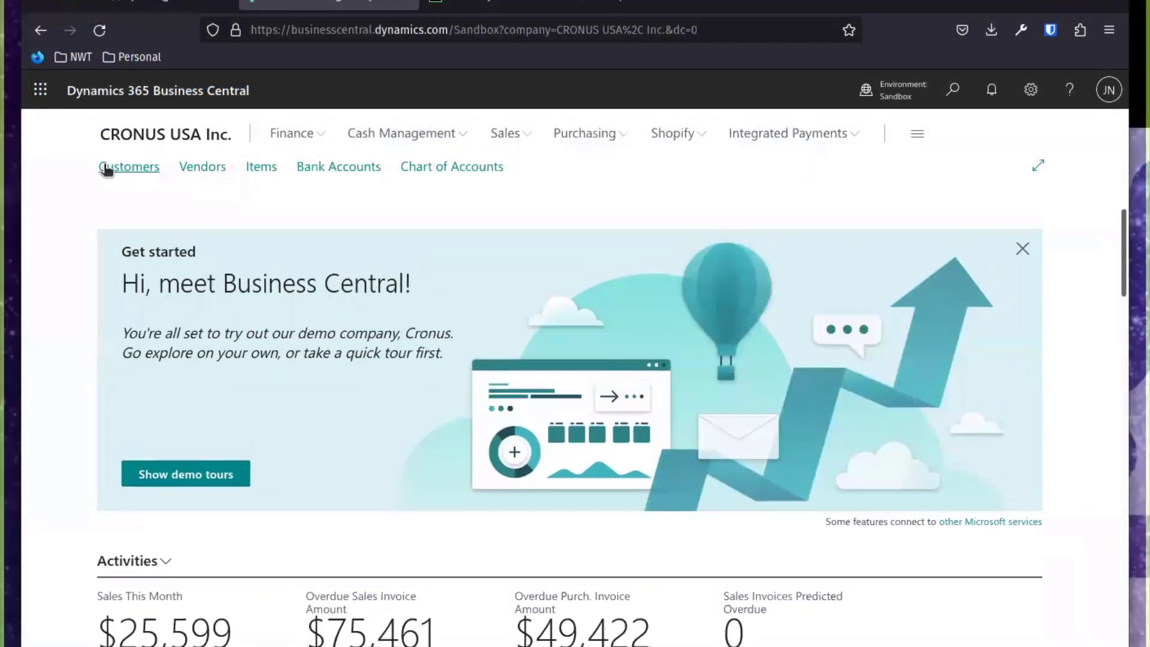
# Step: Open the ledger entries from the last customer's card and examine the types and amounts of the newest payment and invoice
pyautogui.click(107, 169)
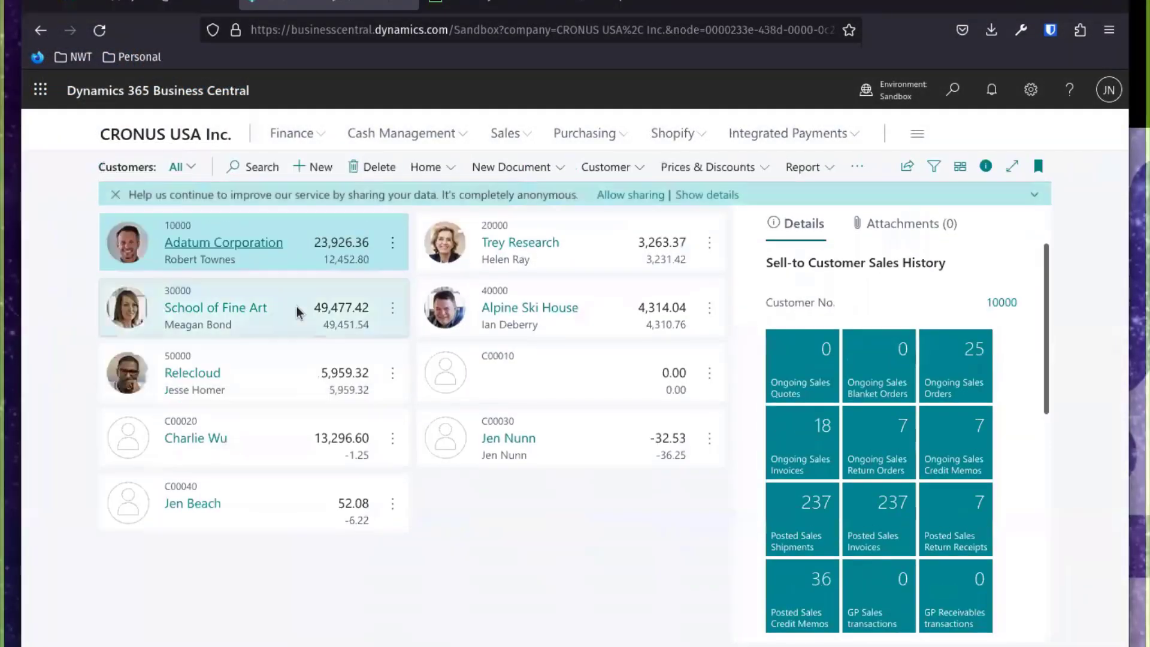
pyautogui.click(191, 504)
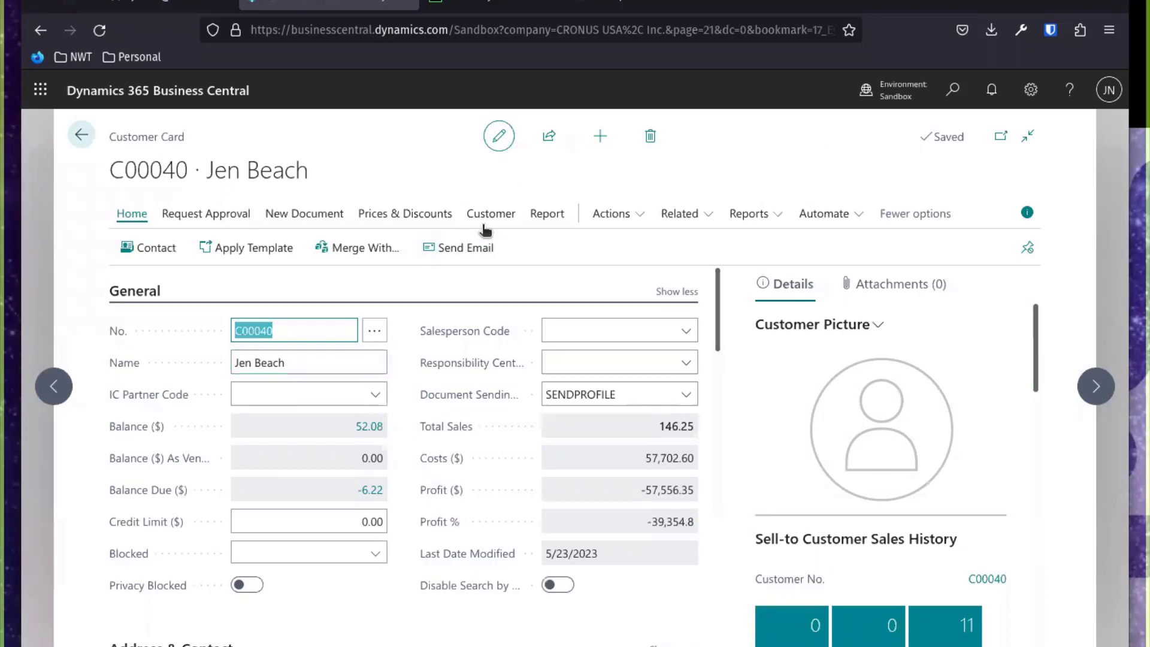
pyautogui.click(484, 226)
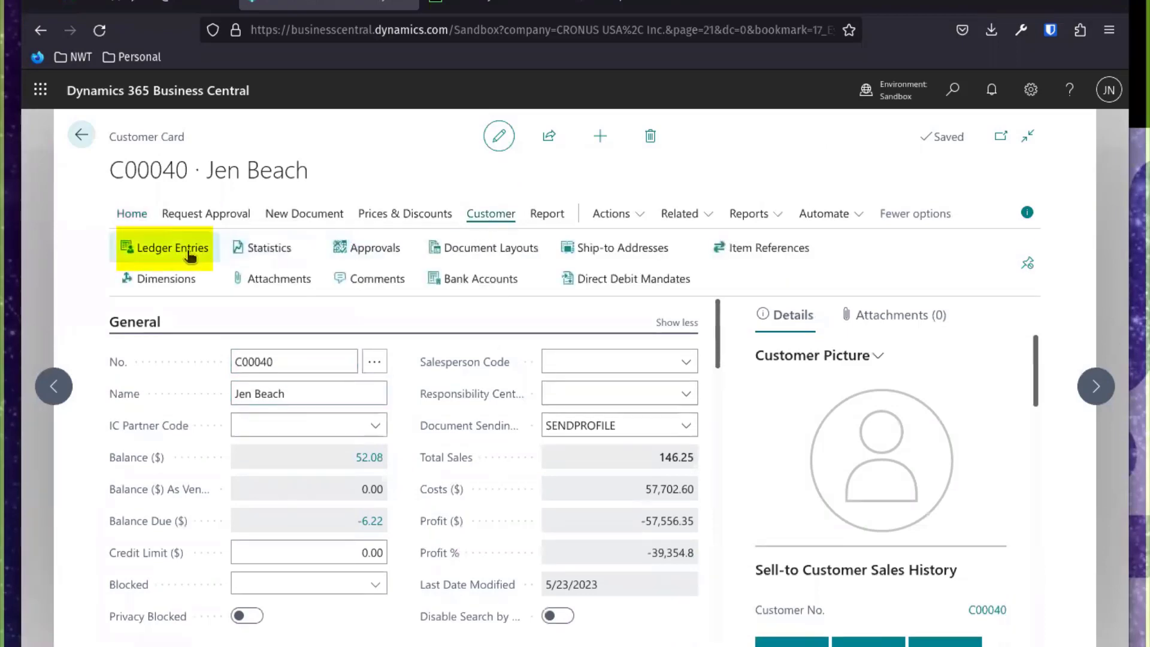
pyautogui.click(189, 255)
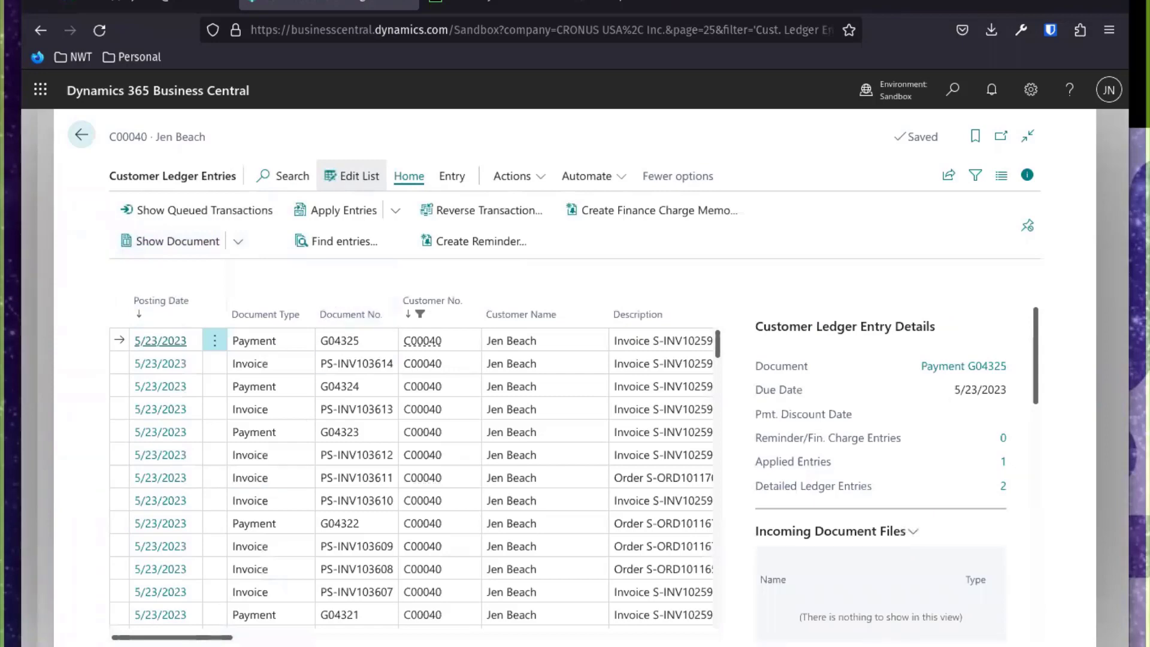
pyautogui.moveTo(216, 636); pyautogui.dragTo(362, 636)
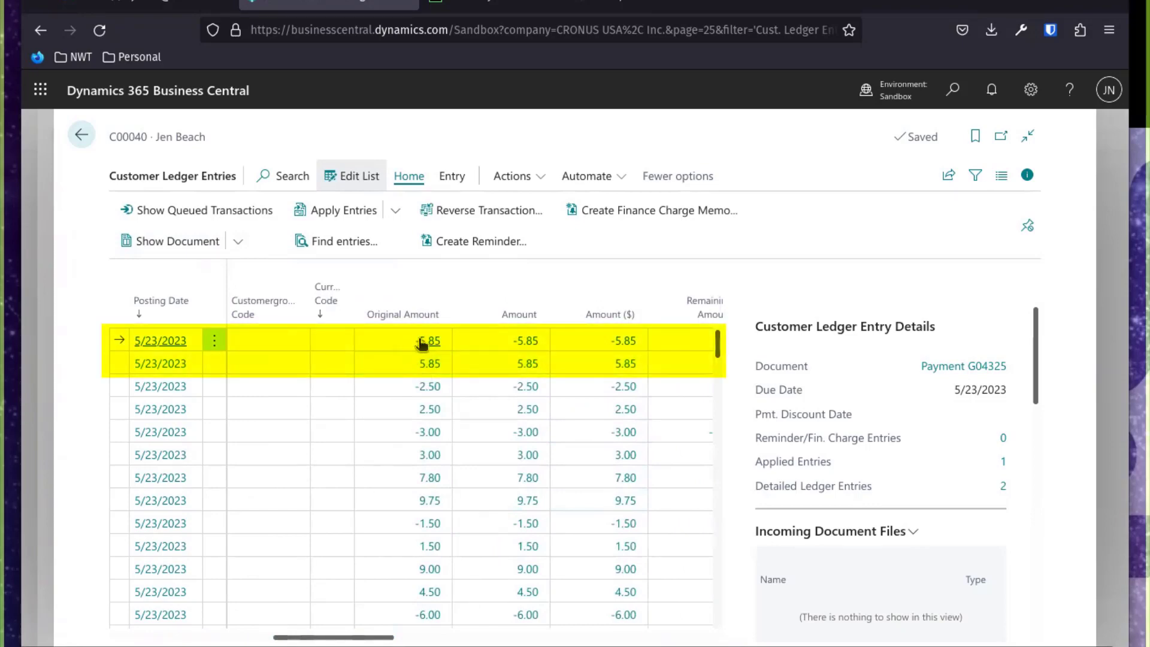
pyautogui.moveTo(287, 637); pyautogui.dragTo(125, 638)
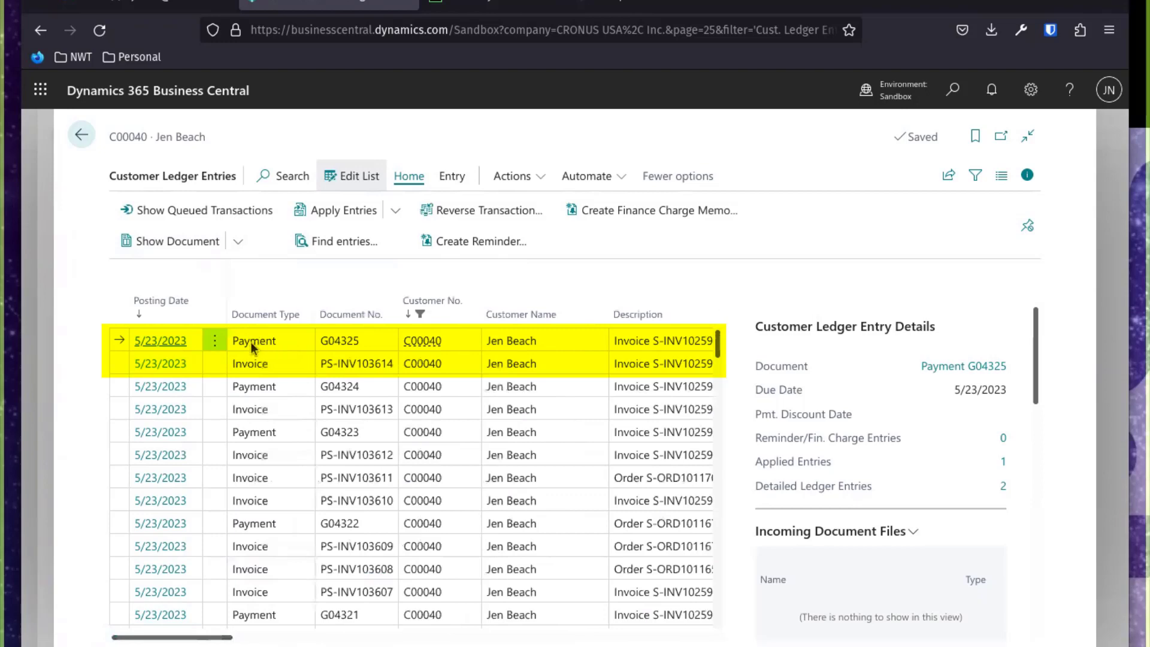
# Step: Unapply the newest payment entry from its invoice in the customer ledger entries and confirm the correcting entries
pyautogui.click(215, 341)
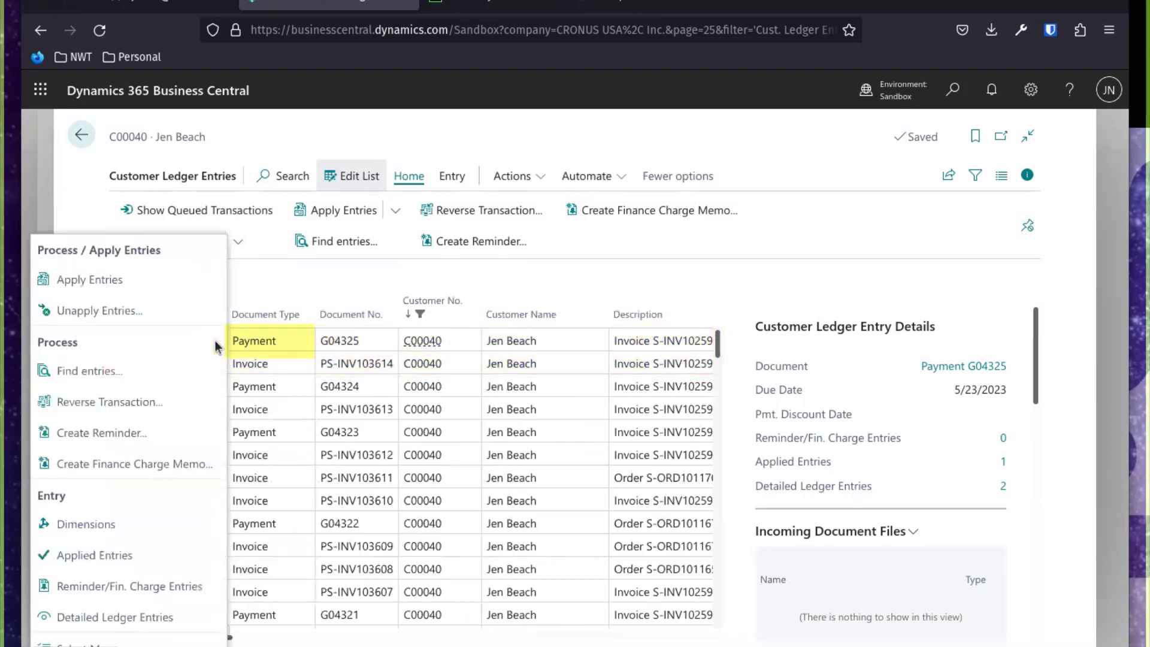
pyautogui.click(133, 312)
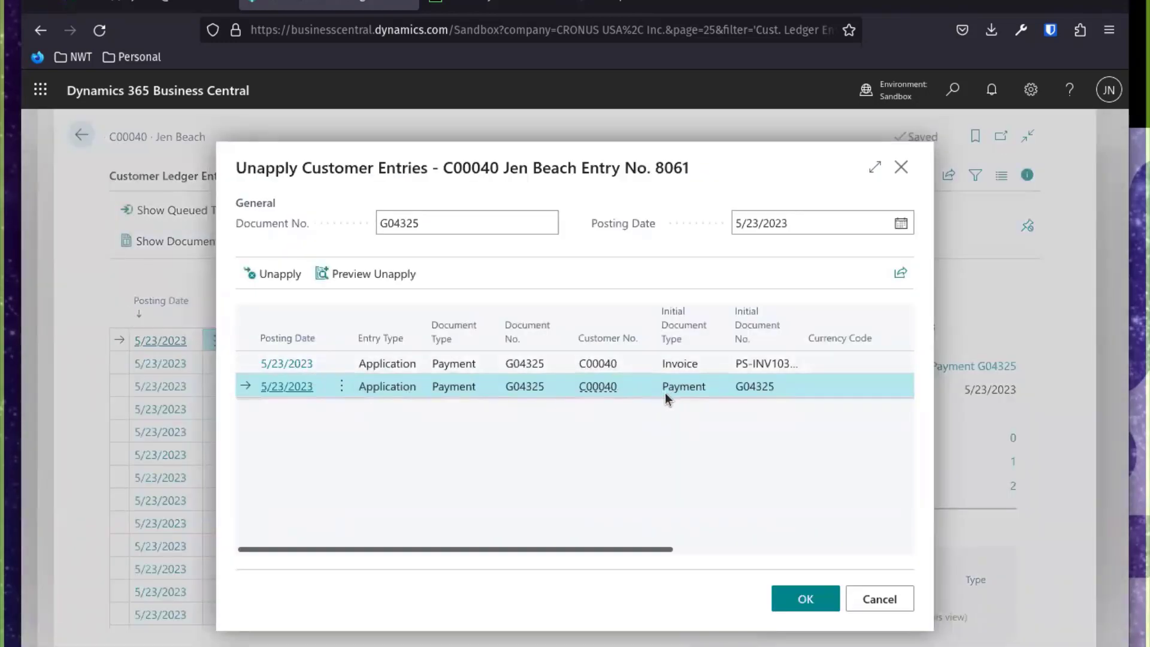
pyautogui.click(270, 278)
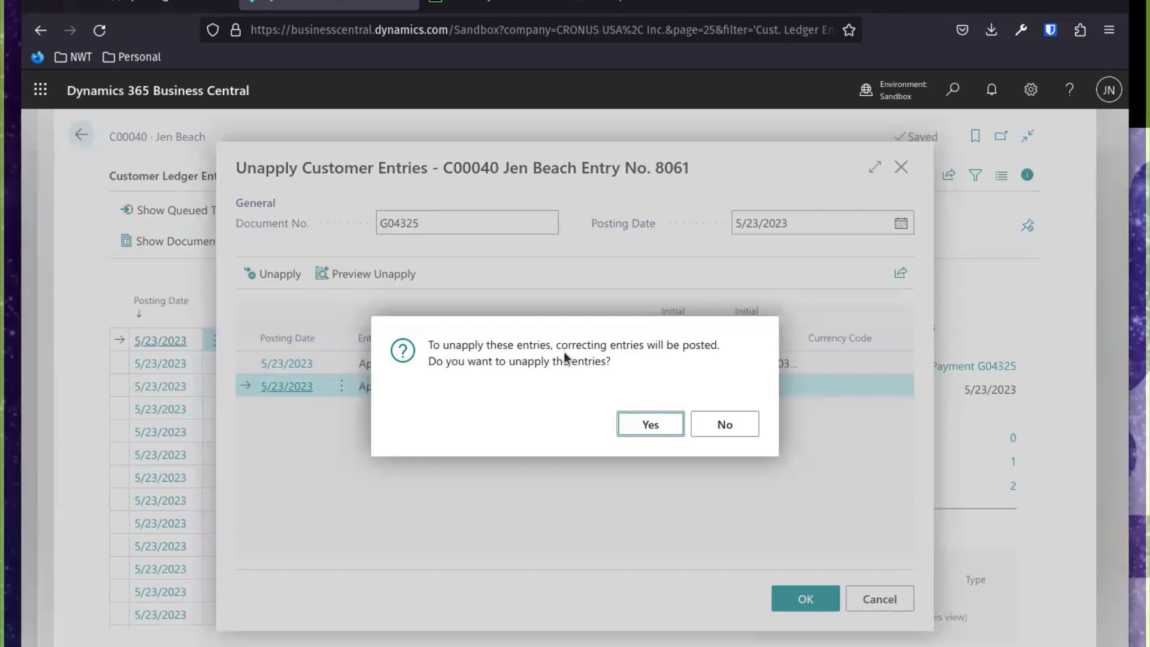
pyautogui.click(644, 425)
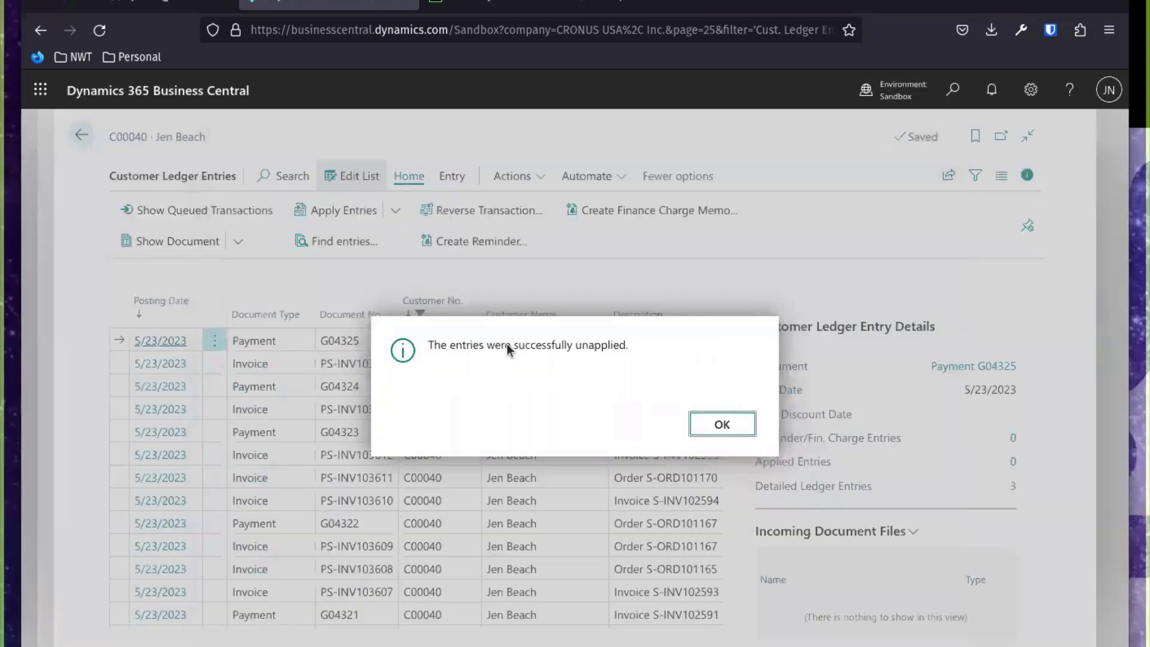
pyautogui.click(724, 427)
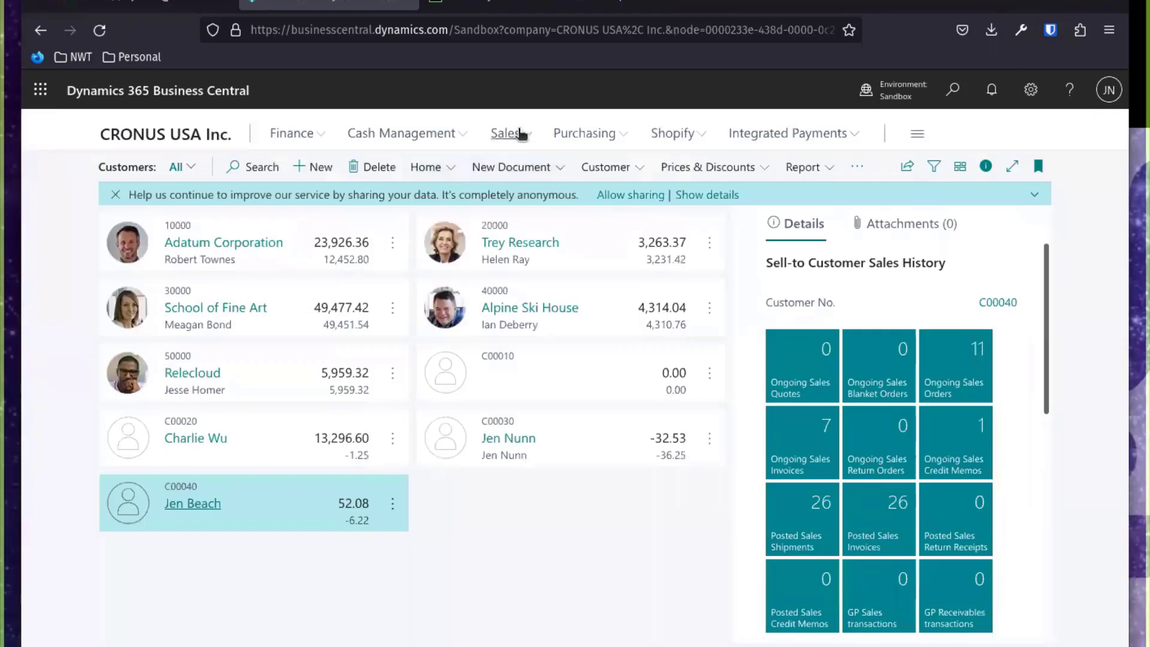
# Step: Open the Posted Sales Invoices, sort them by No. in descending order, and check the newest invoice's remaining amount after the unapplication
pyautogui.click(520, 133)
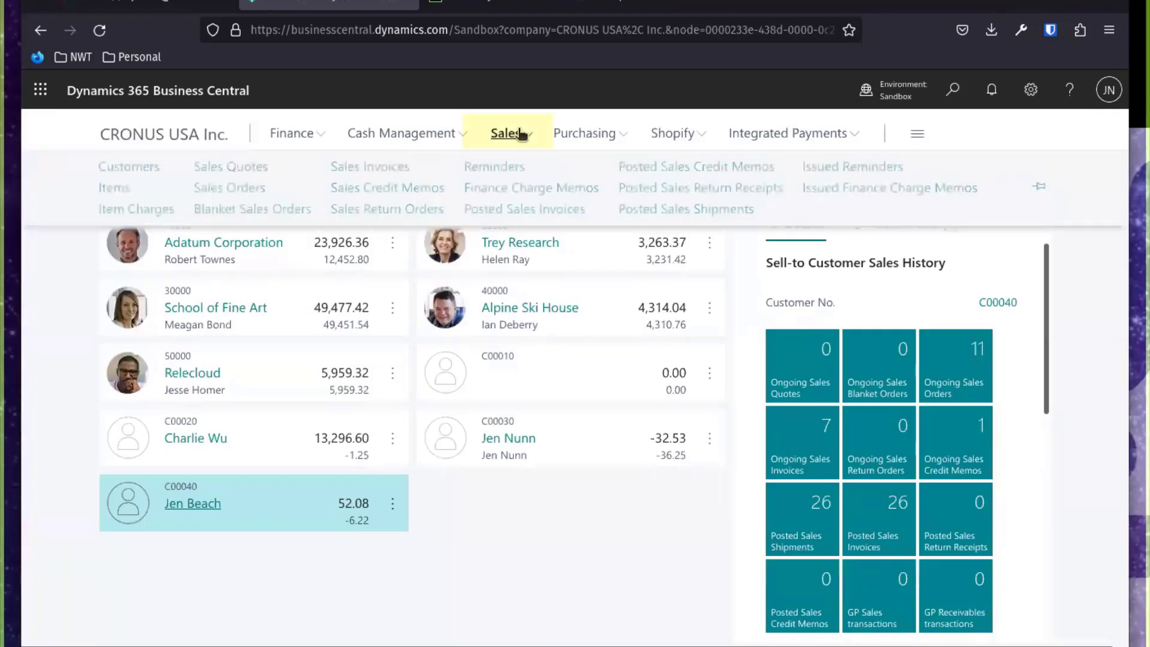
pyautogui.click(488, 211)
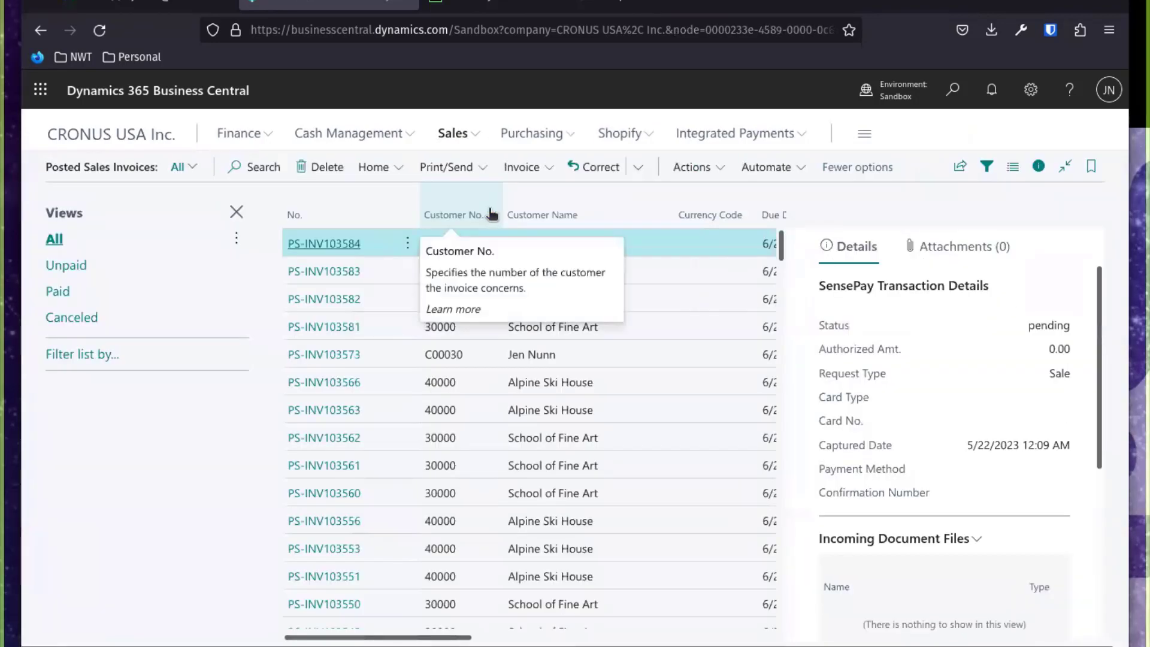
pyautogui.click(389, 216)
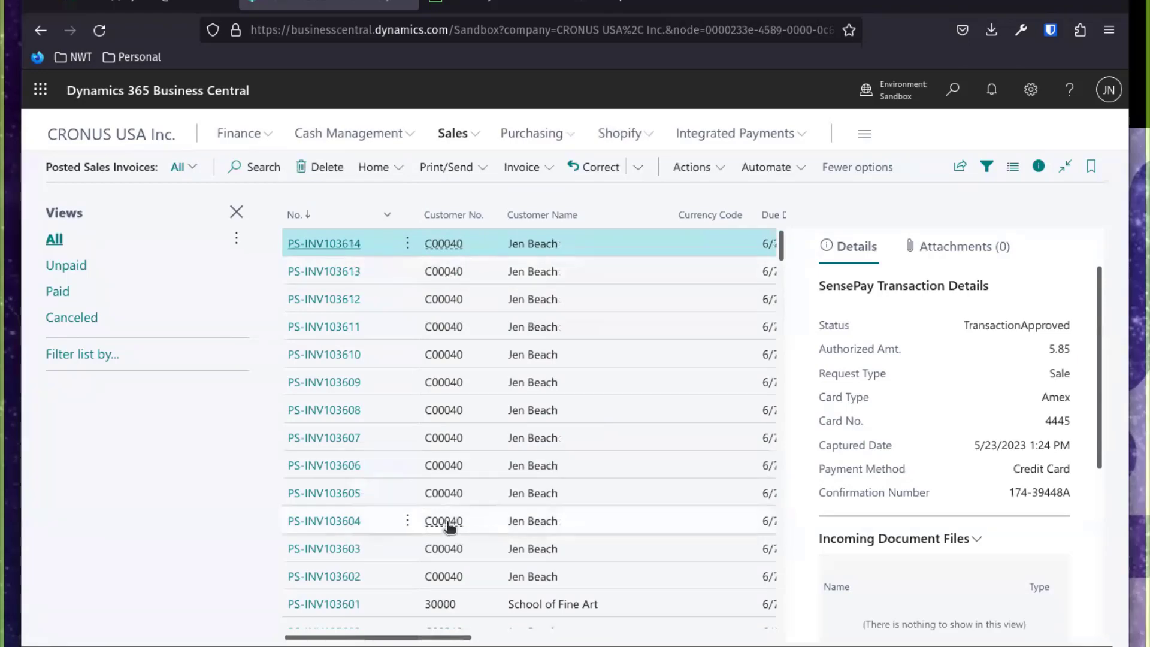
pyautogui.moveTo(390, 638); pyautogui.dragTo(566, 635)
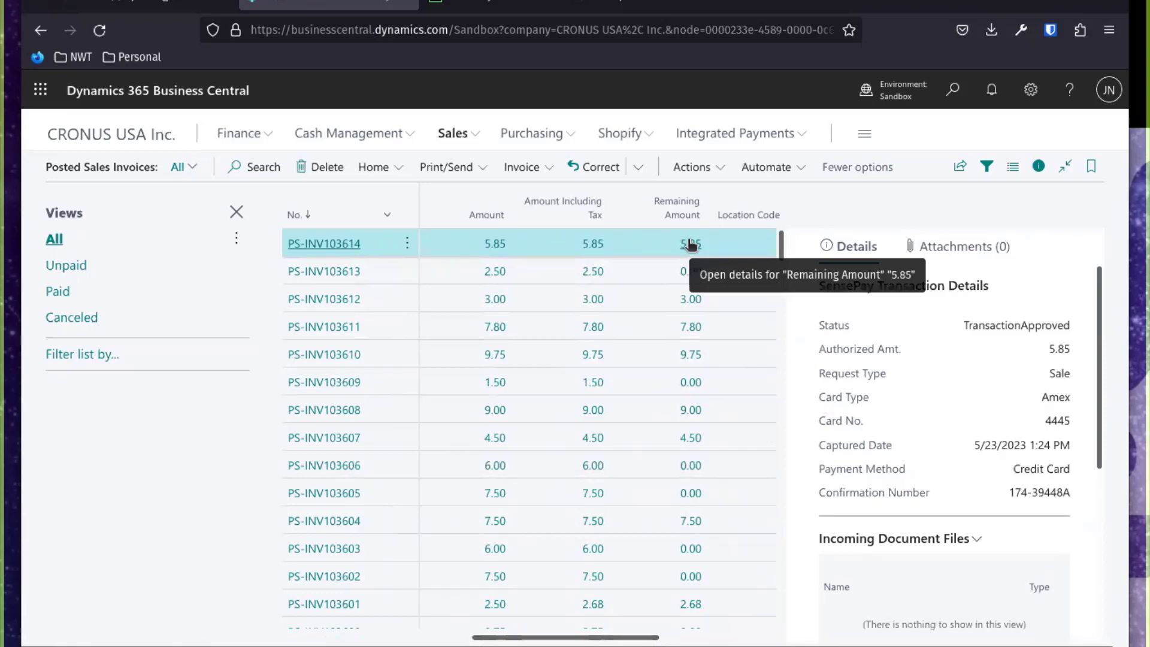
# Step: Create a corrective credit memo from the newest posted sales invoice and review its applied document, lines, totals and payment method
pyautogui.click(407, 243)
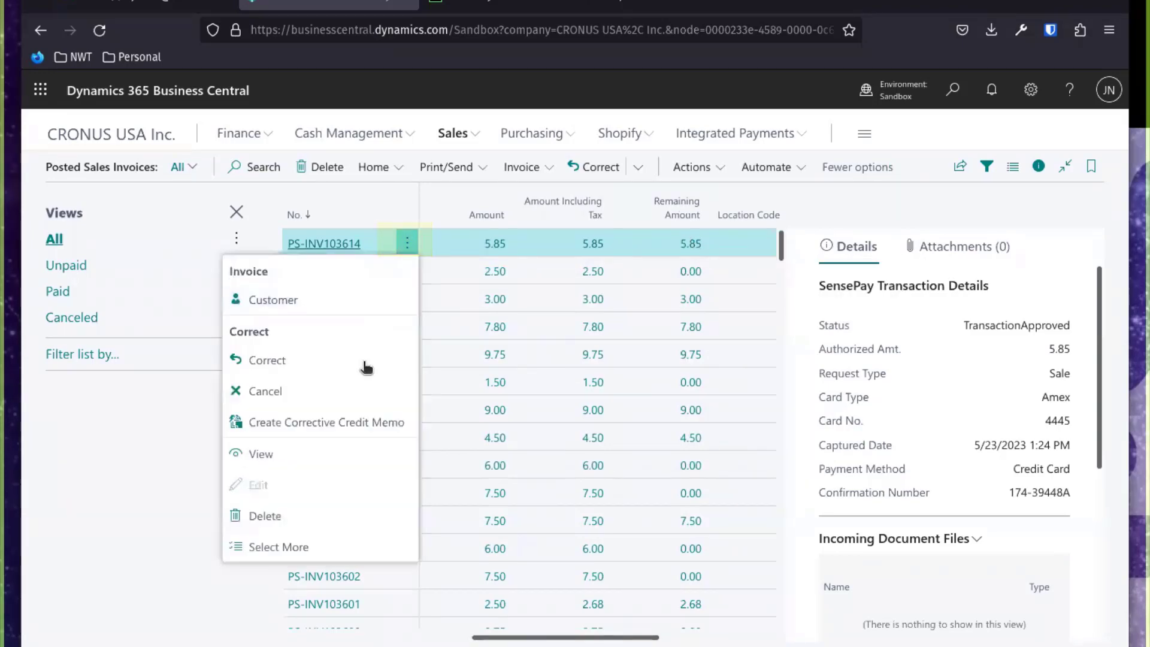
pyautogui.click(345, 426)
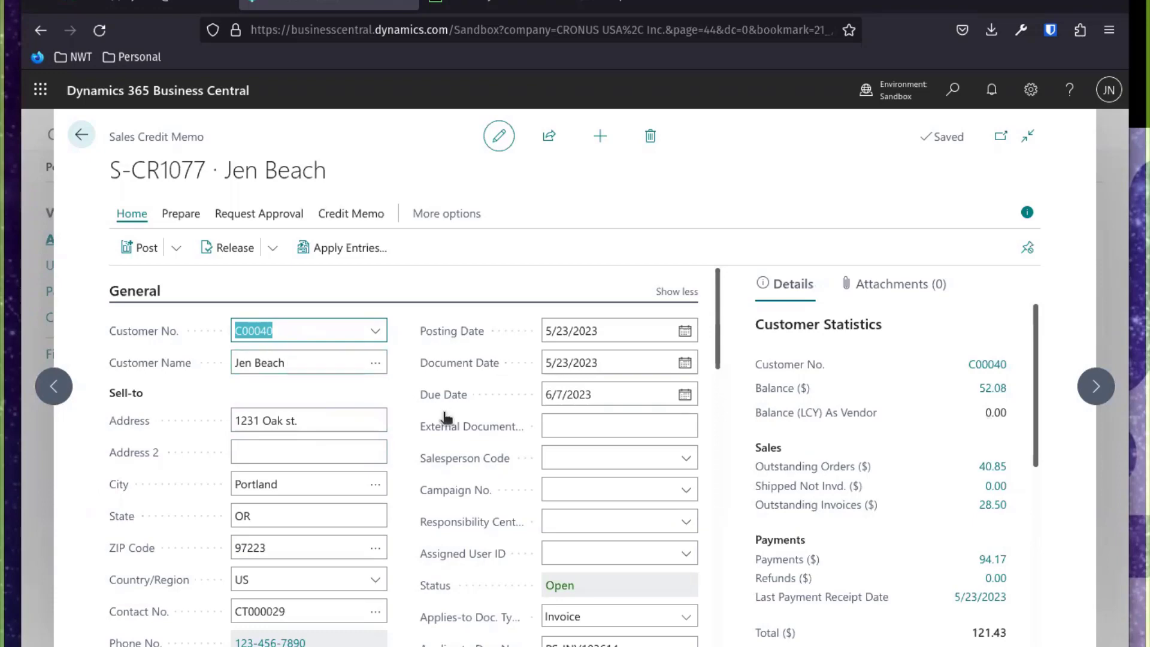
pyautogui.scroll(-2, 449, 411)
pyautogui.scroll(-2, 598, 469)
pyautogui.click(597, 469)
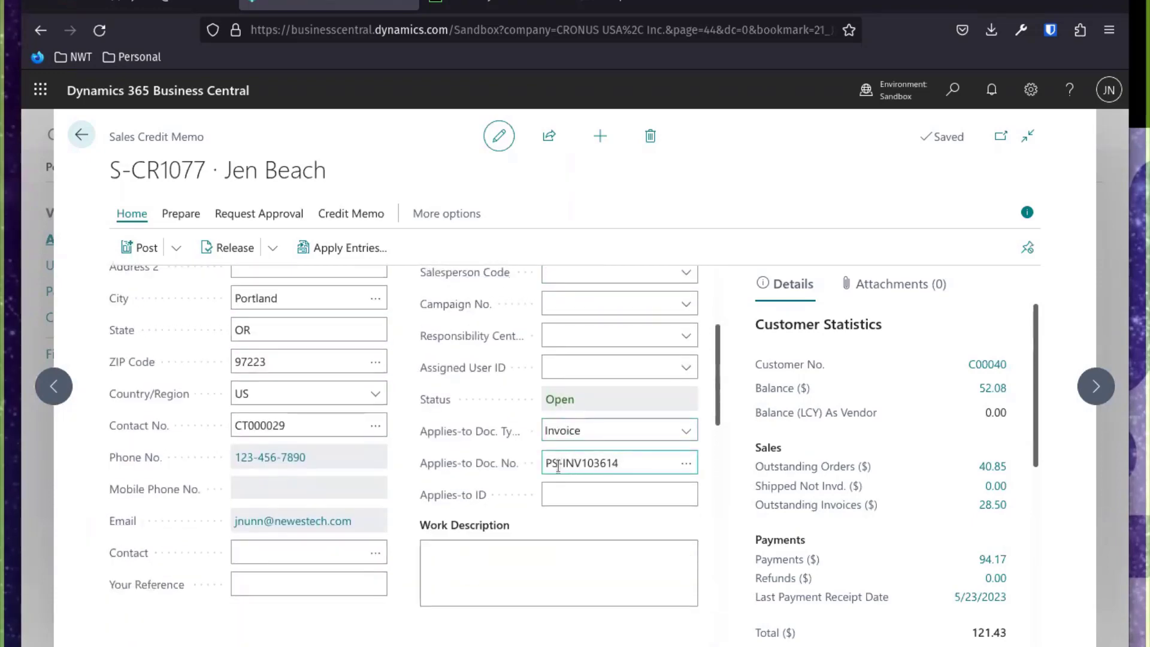
pyautogui.scroll(-3, 435, 496)
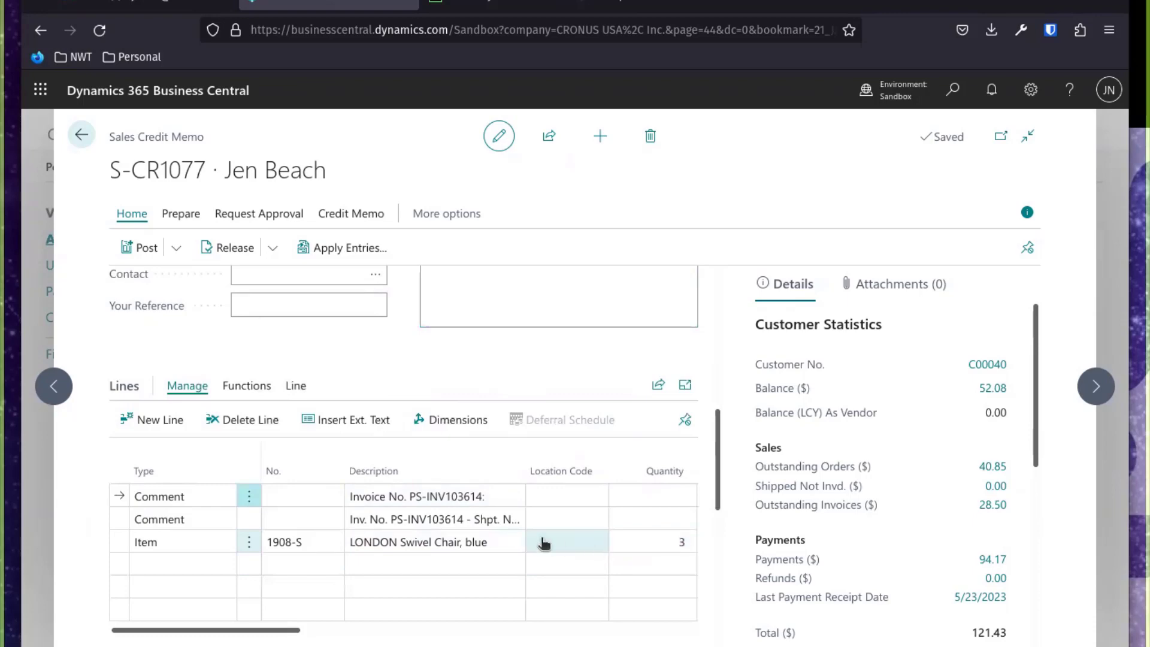
pyautogui.scroll(-3, 490, 539)
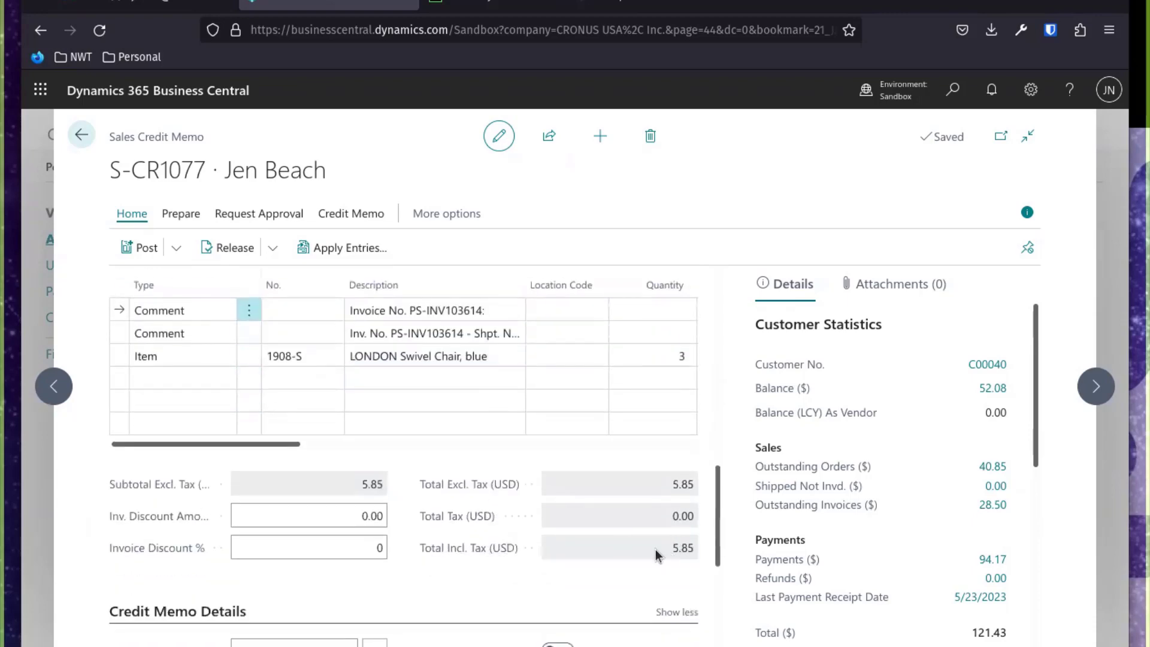
pyautogui.scroll(-5, 557, 543)
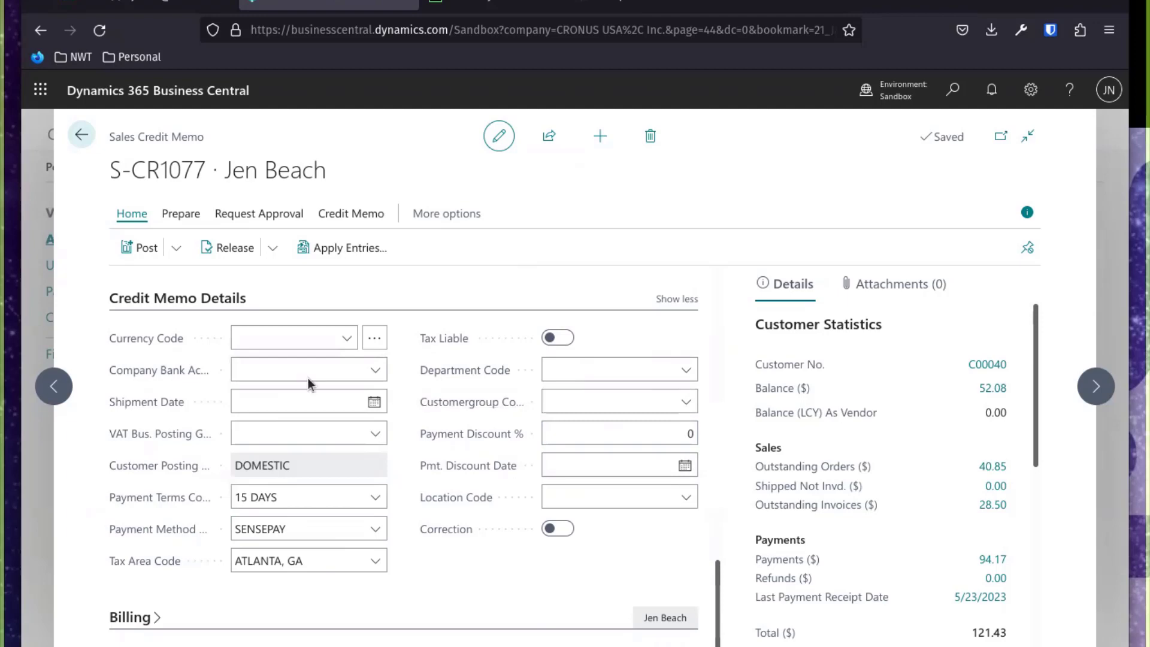
pyautogui.scroll(10, 199, 382)
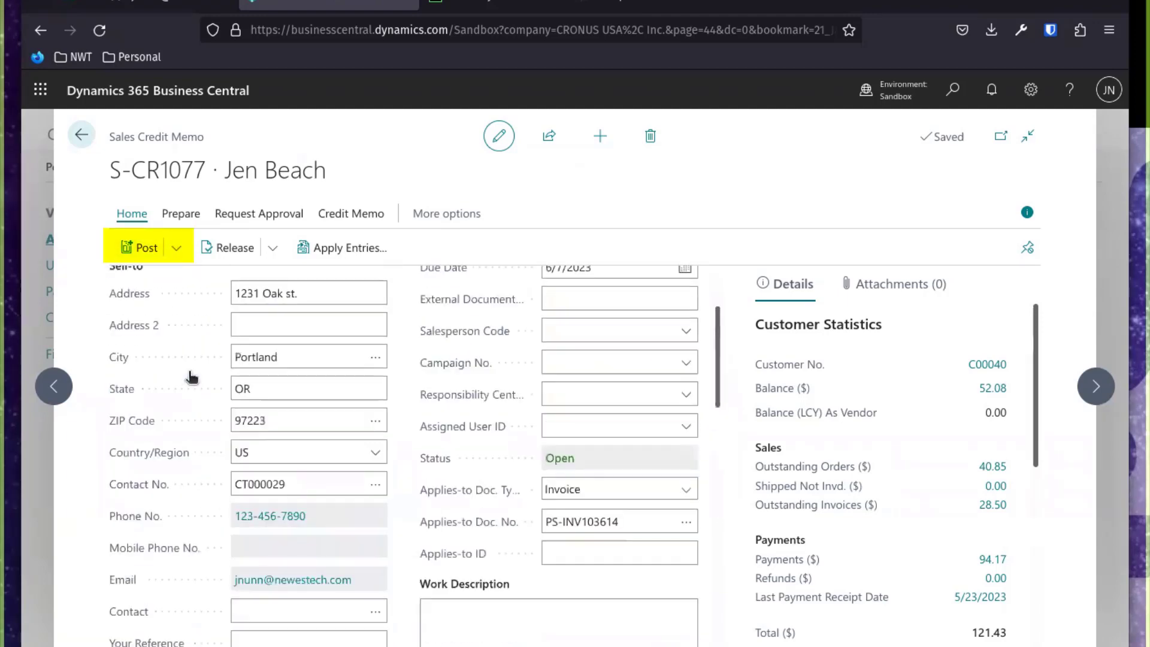
# Step: Post the sales credit memo, confirm the posting, and accept opening the posted credit memo
pyautogui.click(164, 254)
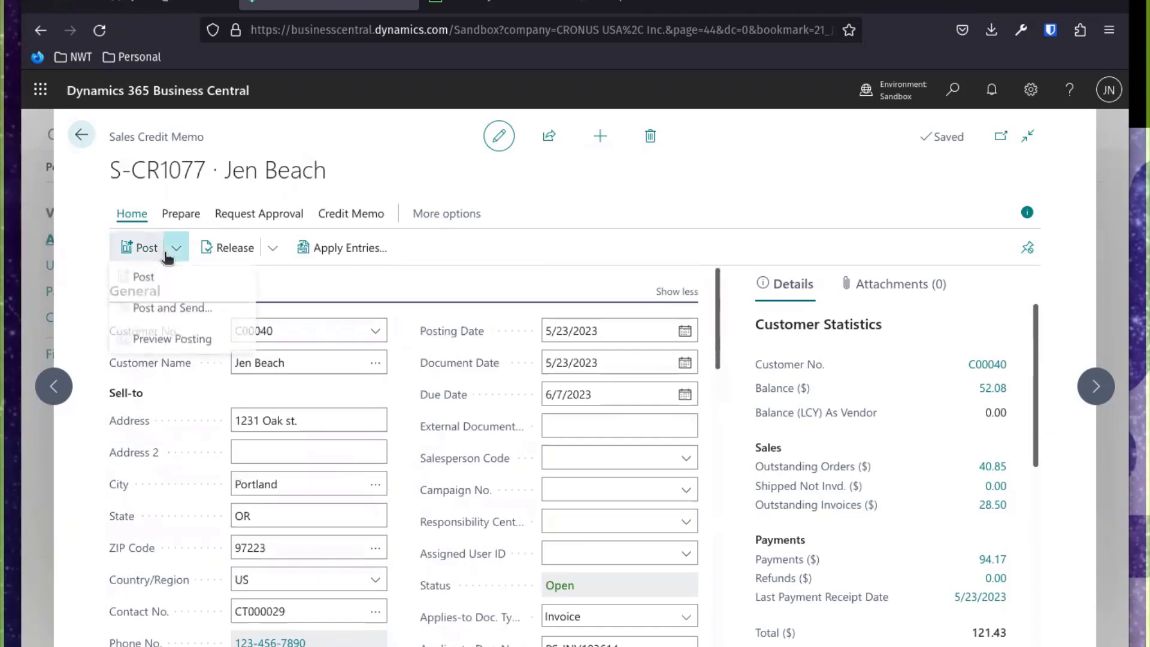
pyautogui.click(135, 287)
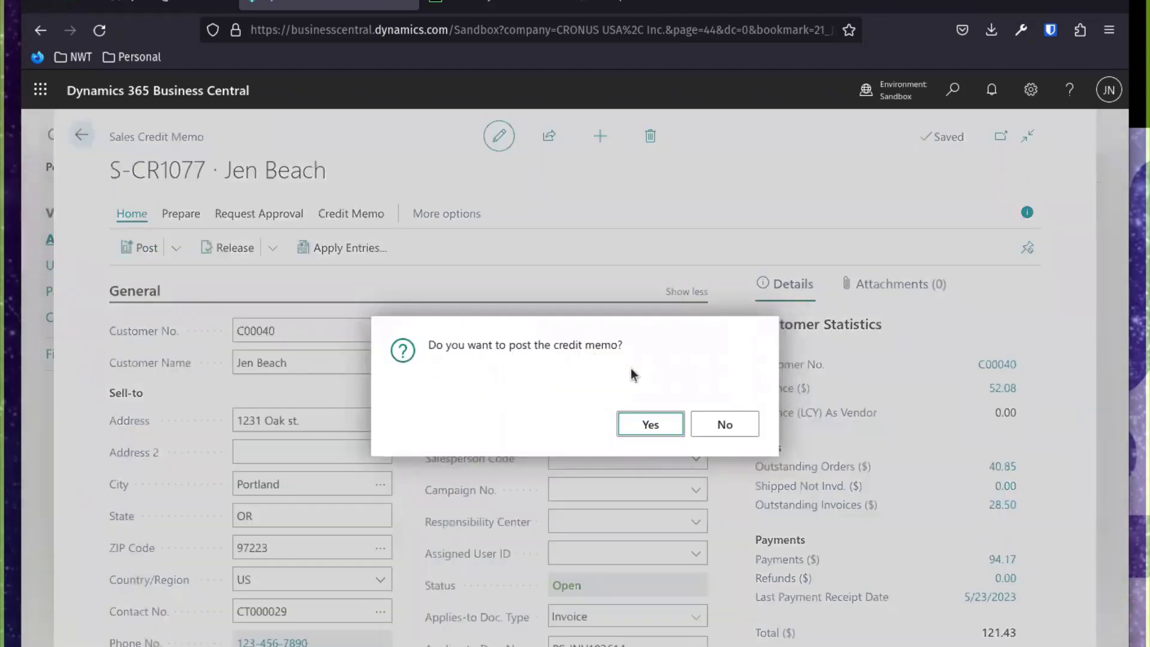
pyautogui.click(659, 426)
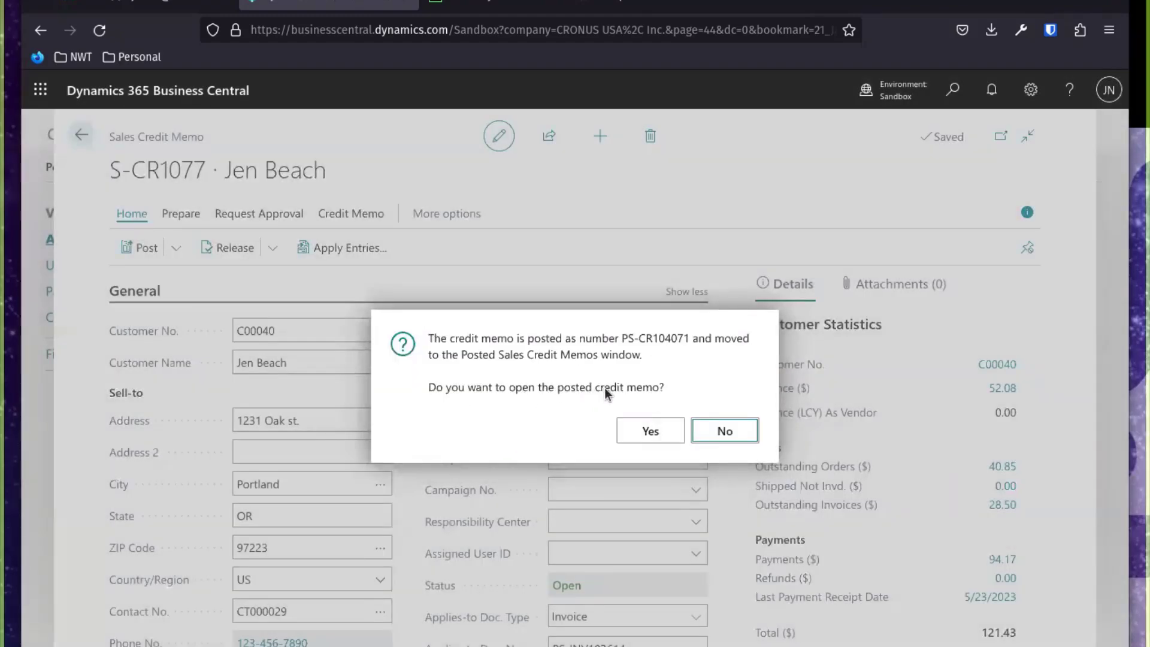
pyautogui.click(645, 434)
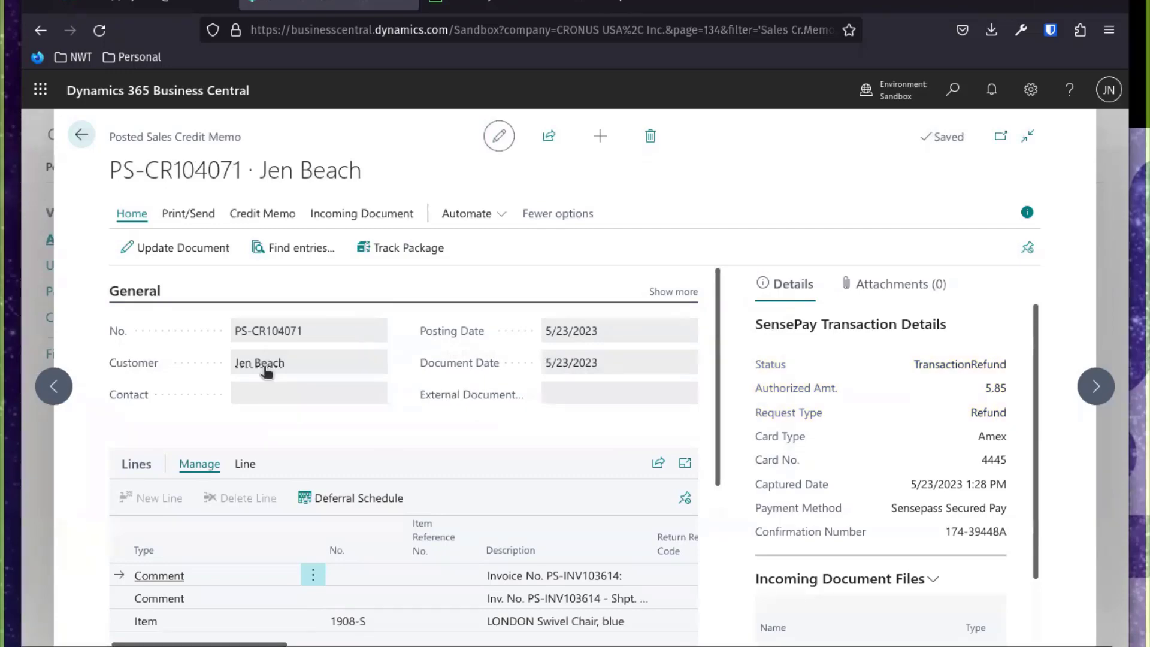
# Step: Open the customer's ledger entries from the posted credit memo and examine the amounts of the newest credit memo, payment and invoice entries
pyautogui.moveTo(264, 367)
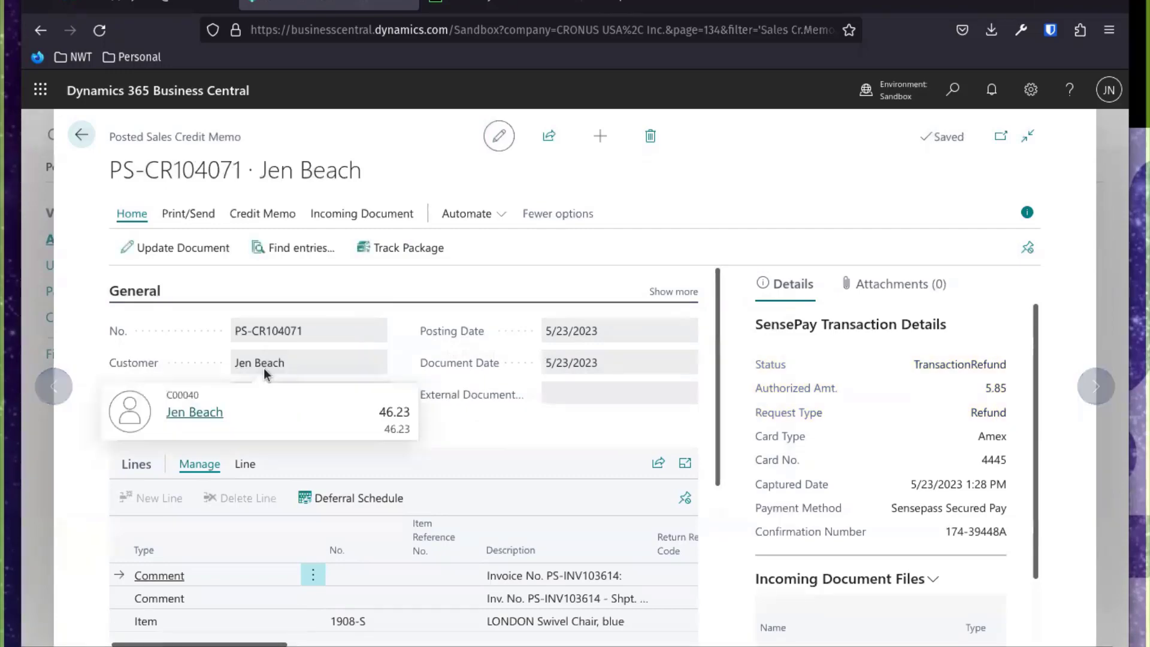
pyautogui.click(193, 419)
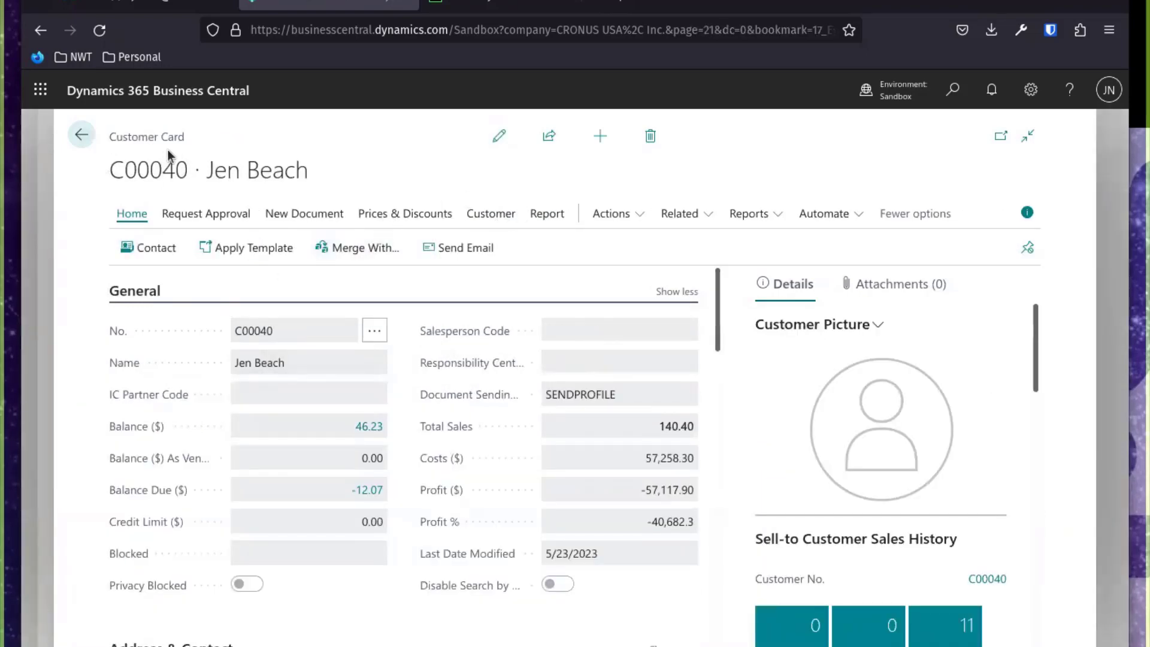
pyautogui.click(499, 214)
pyautogui.click(190, 250)
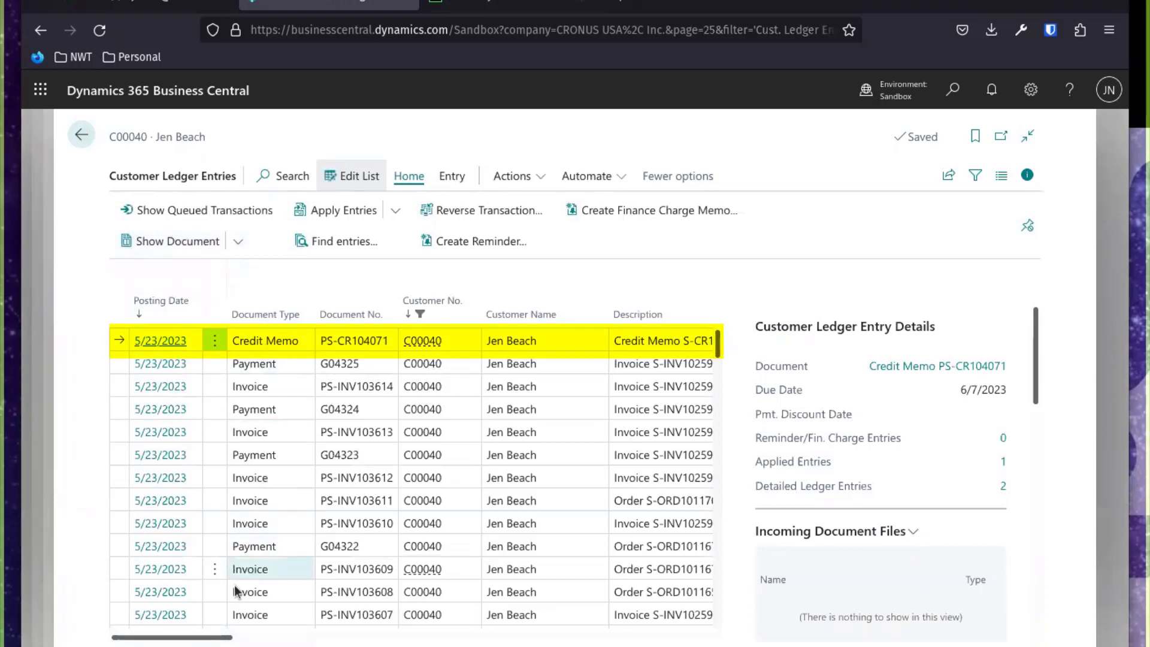
pyautogui.moveTo(213, 640); pyautogui.dragTo(310, 641)
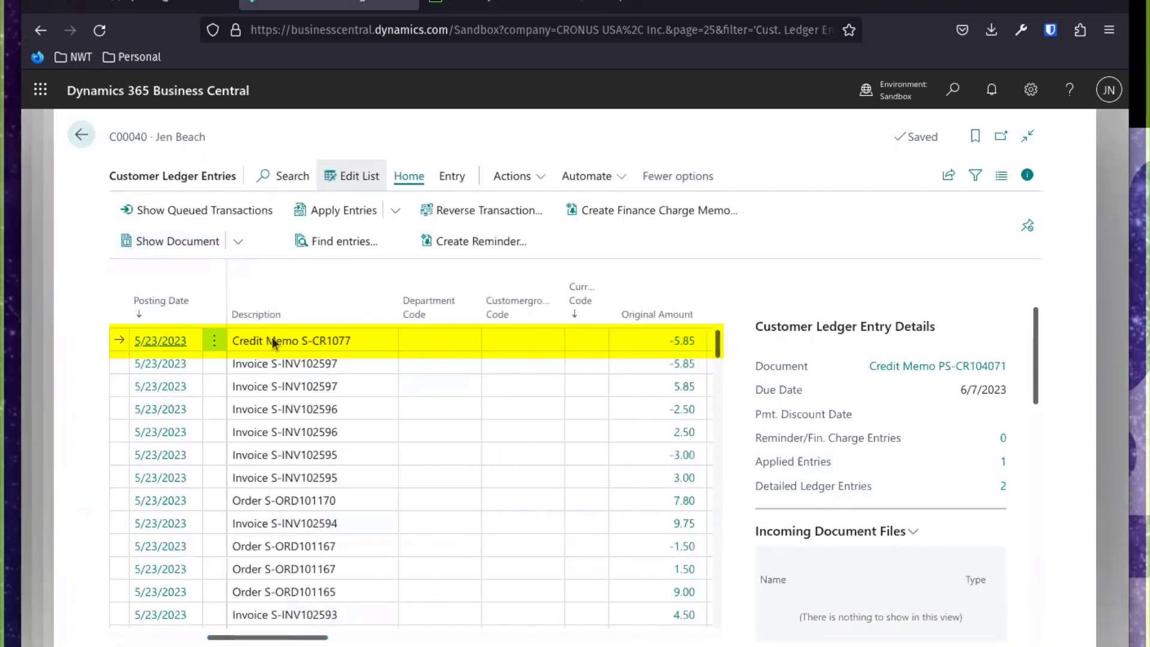
pyautogui.moveTo(280, 640); pyautogui.dragTo(361, 641)
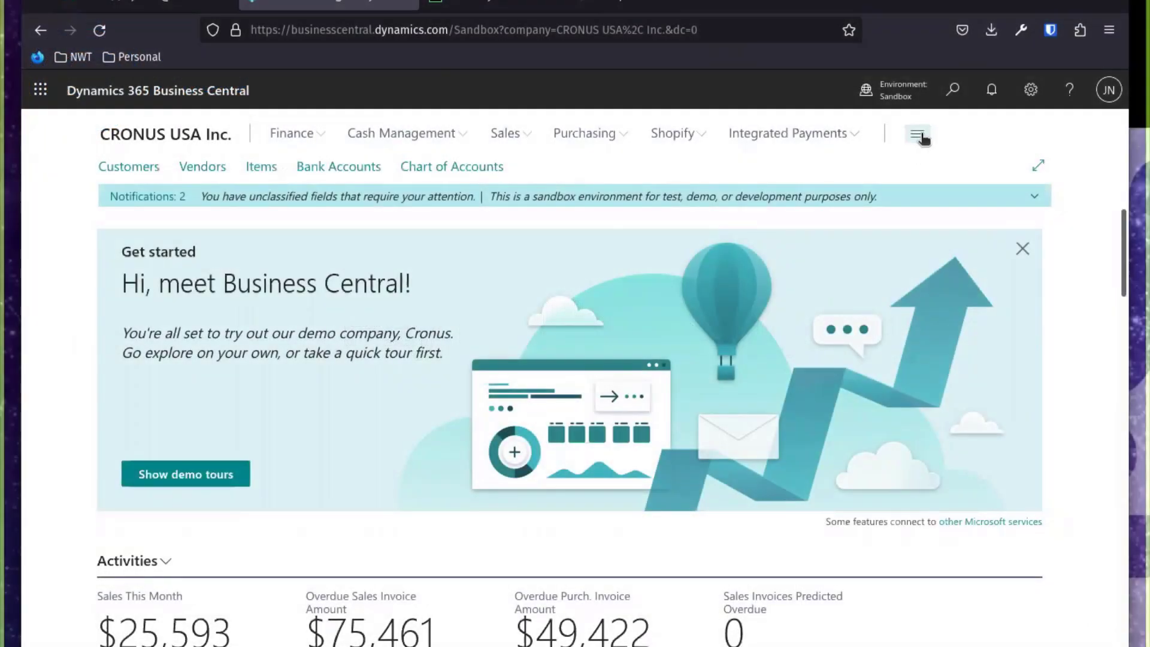
# Step: In the SensePay settings, enable sending a payment link on posting sales orders/invoices in place of auto capture, and close the settings
pyautogui.click(855, 134)
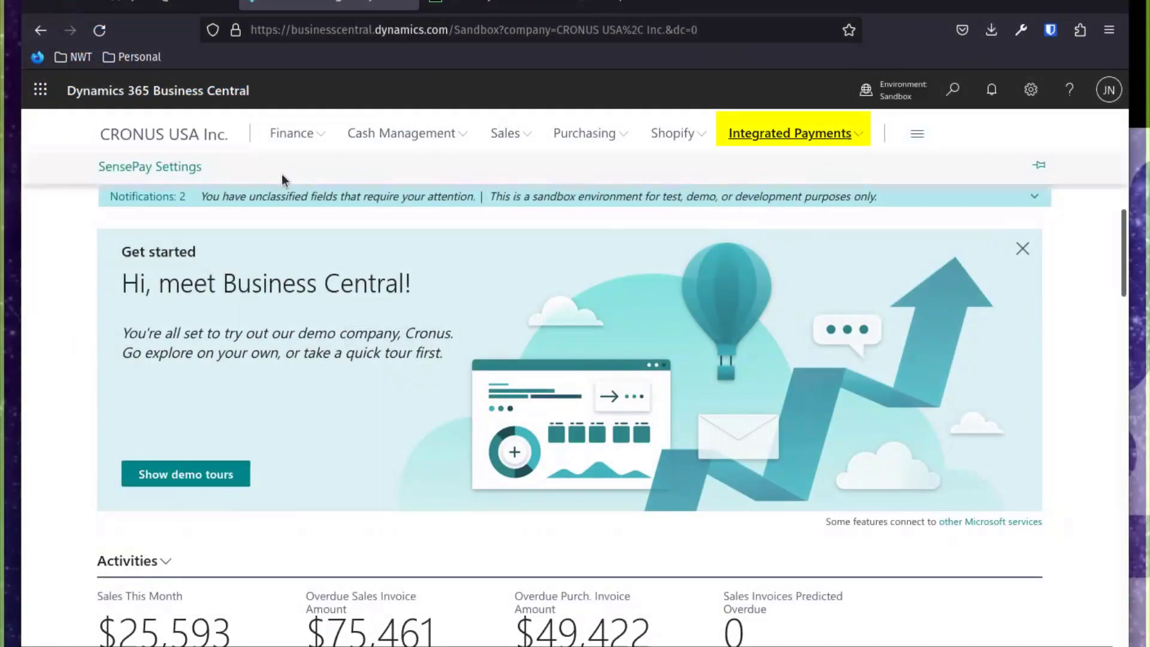
pyautogui.click(172, 173)
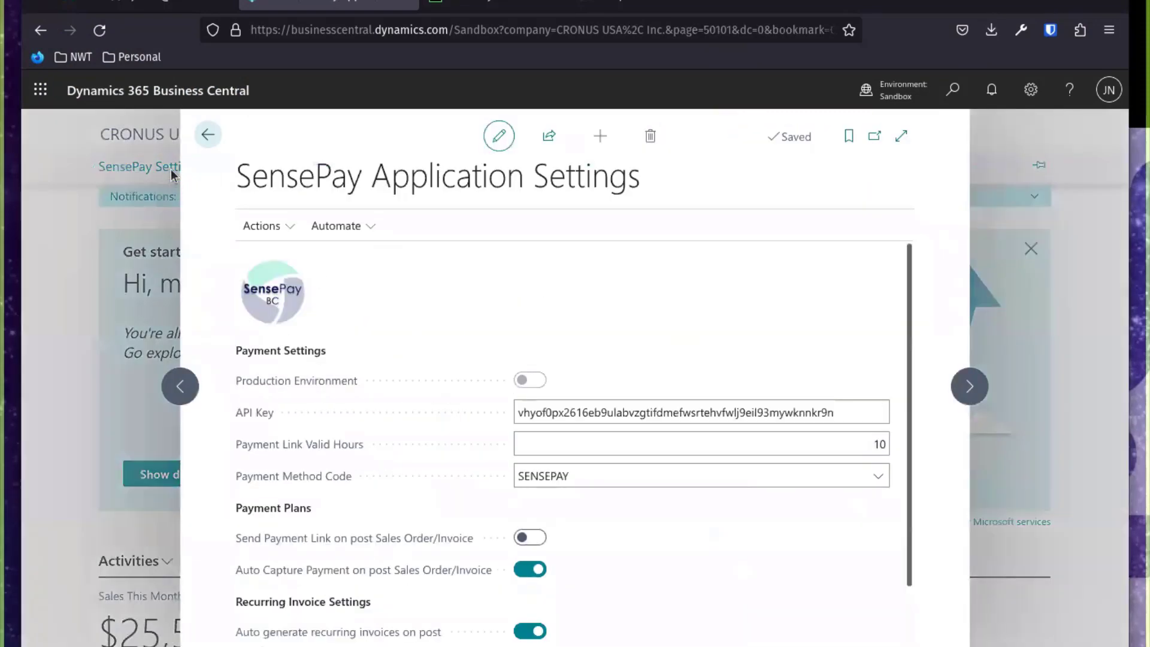
pyautogui.scroll(-2, 529, 418)
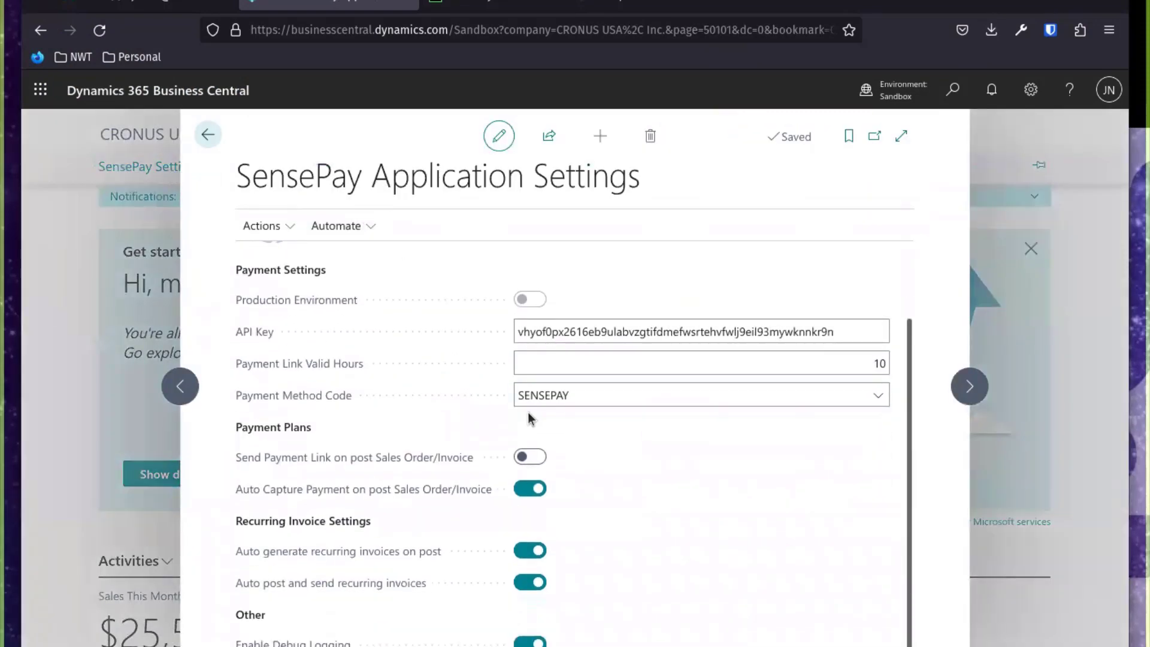
pyautogui.click(530, 457)
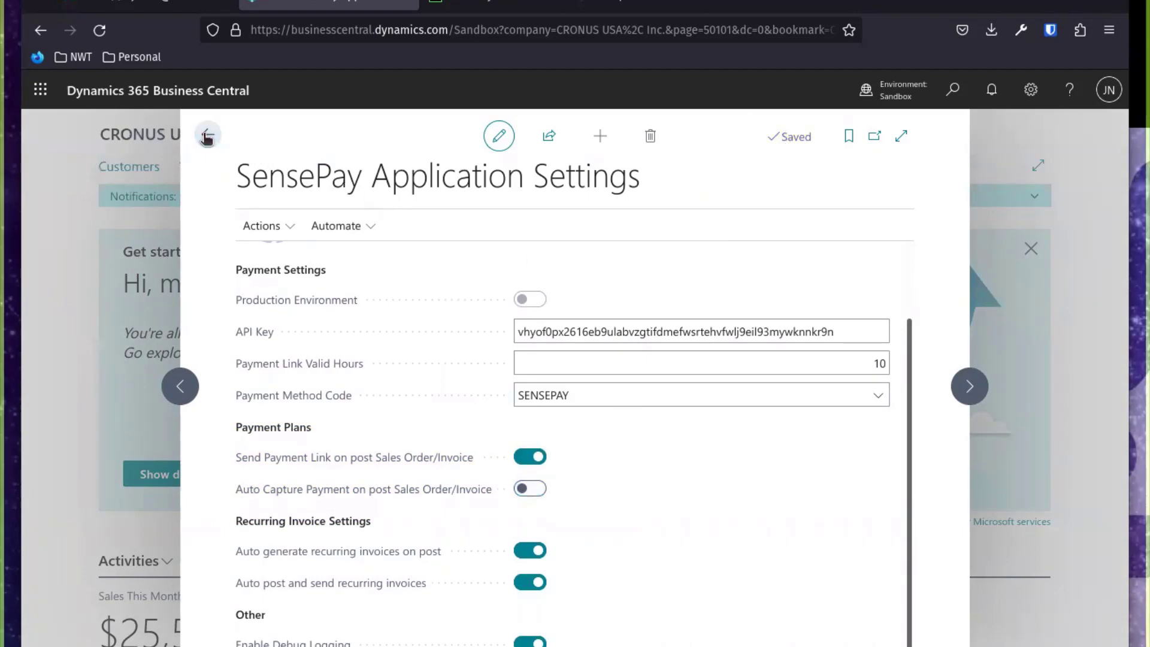
pyautogui.click(207, 138)
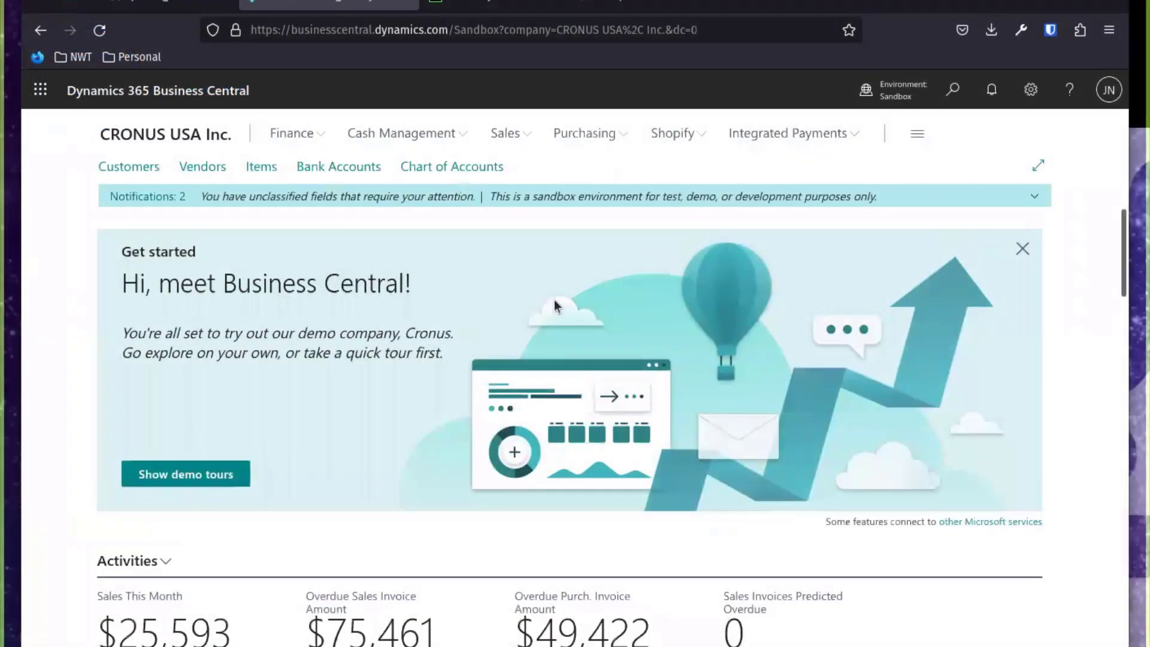
# Step: Create a new sales order and assign it to the last customer in the customer list
pyautogui.click(525, 135)
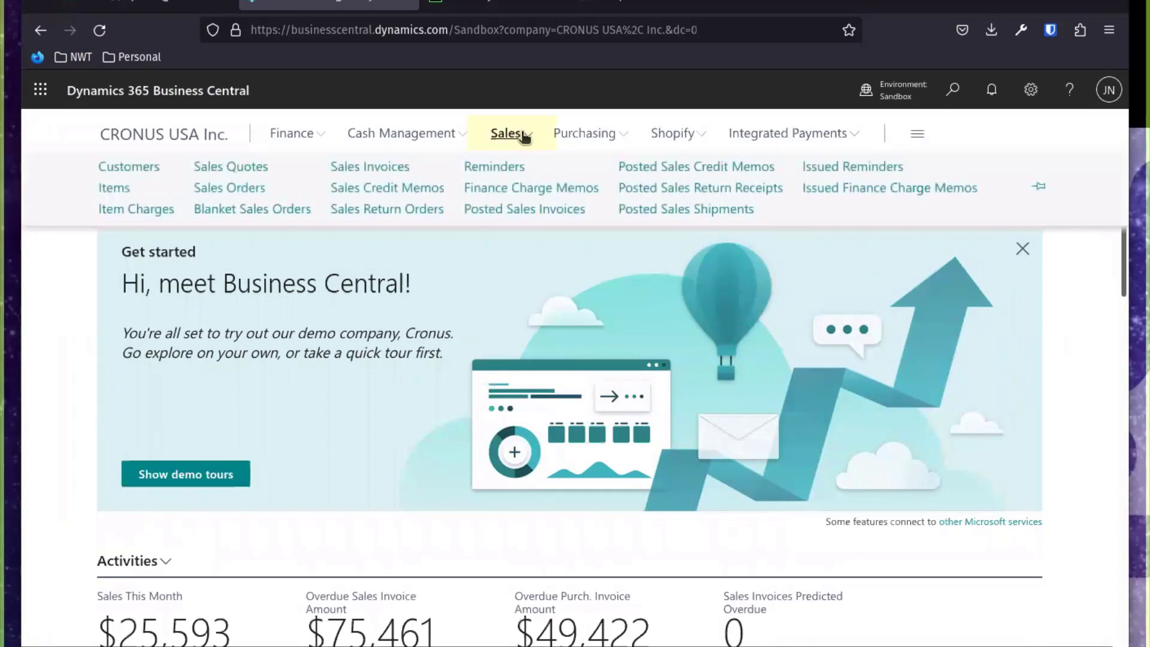
pyautogui.click(227, 188)
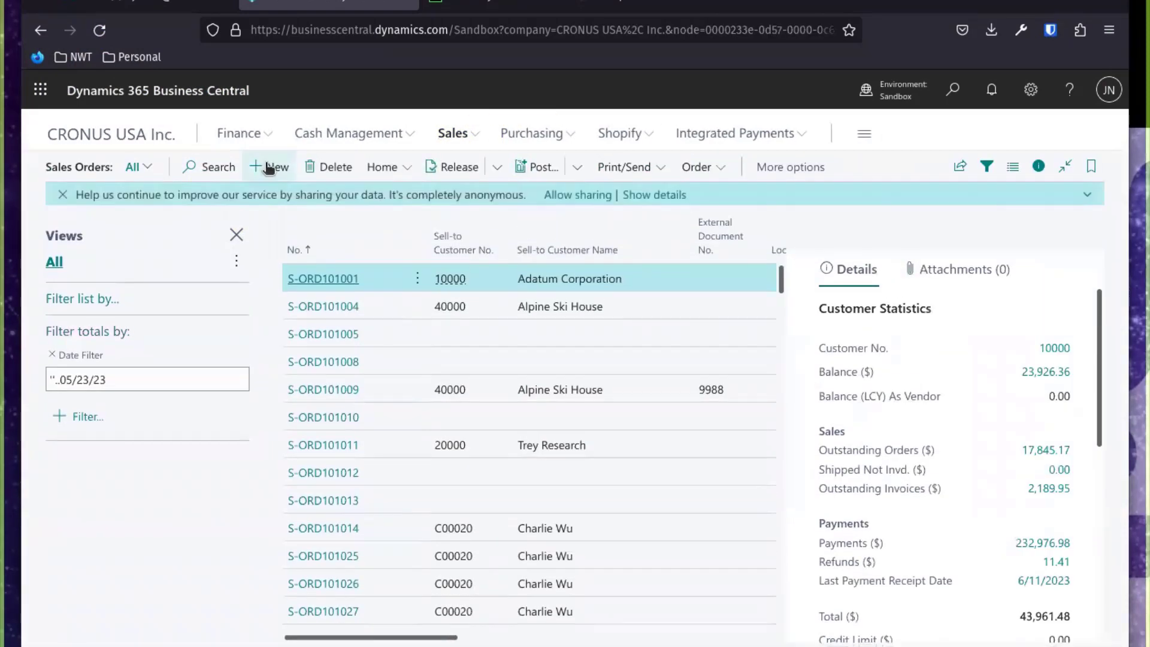
pyautogui.click(269, 168)
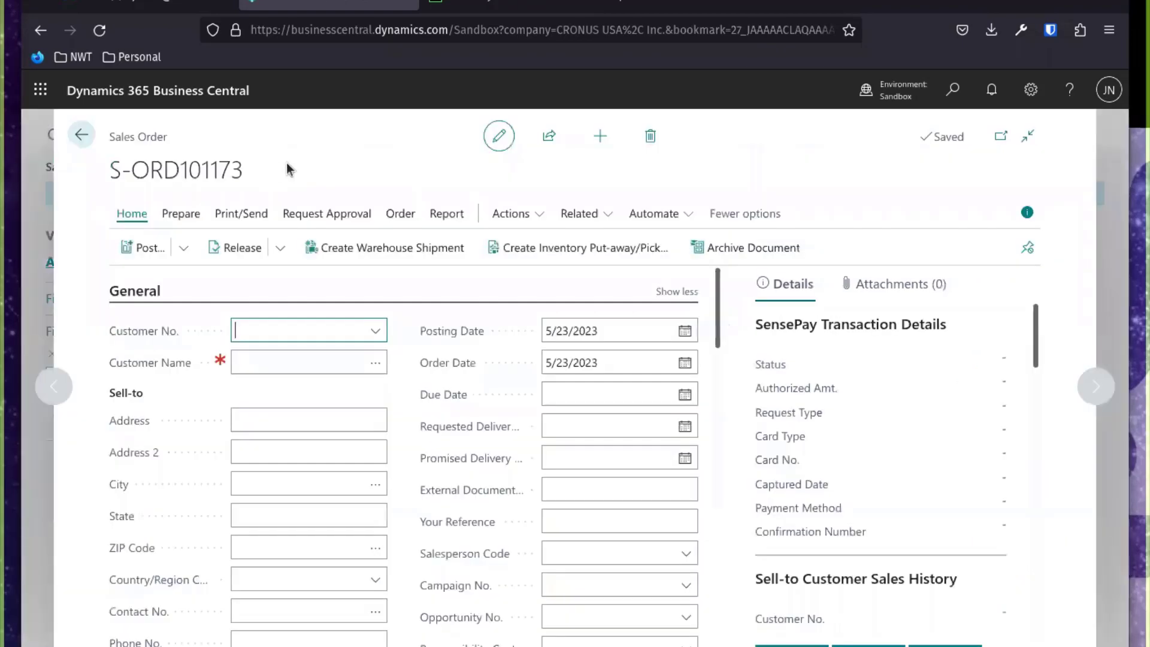
pyautogui.click(376, 333)
pyautogui.scroll(-3, 351, 412)
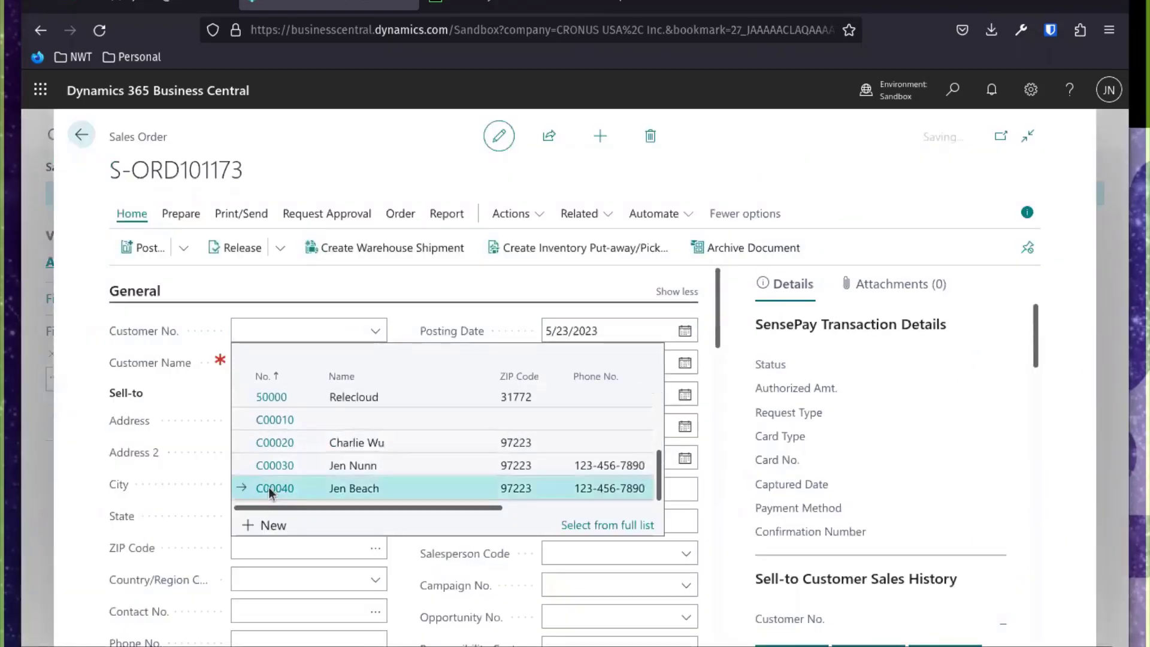
pyautogui.click(268, 487)
# Step: Add item 1920-S, ANTWERP Conference Table, to the order lines with quantity 4, and check the order's payment terms and method
pyautogui.scroll(-5, 427, 458)
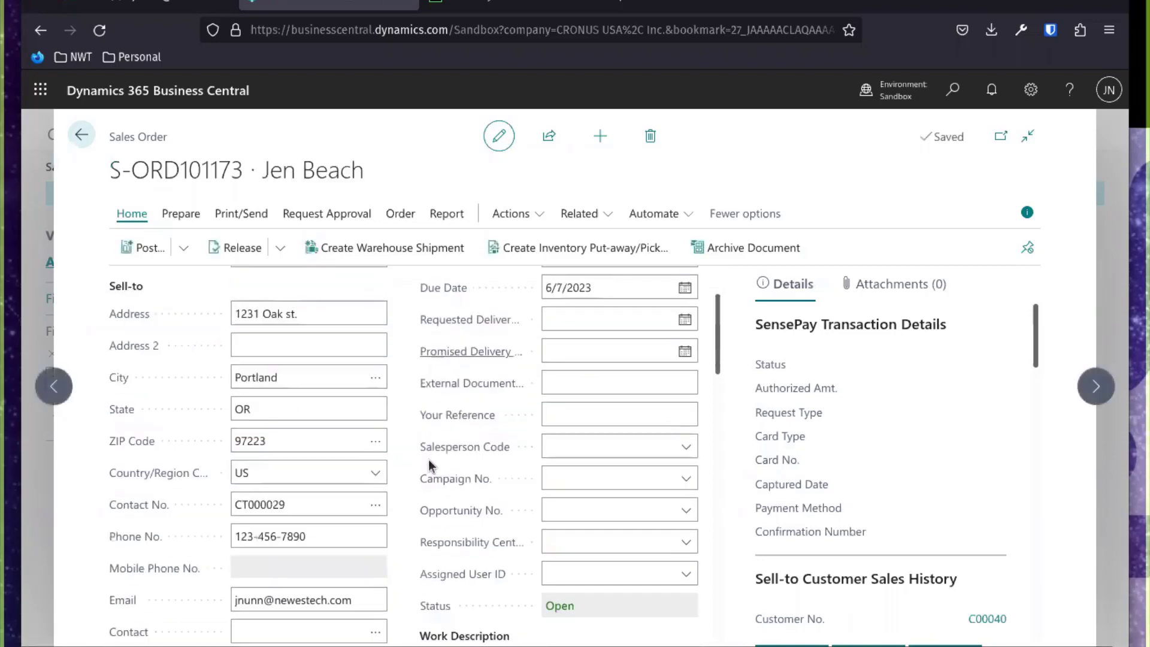
pyautogui.scroll(-3, 427, 459)
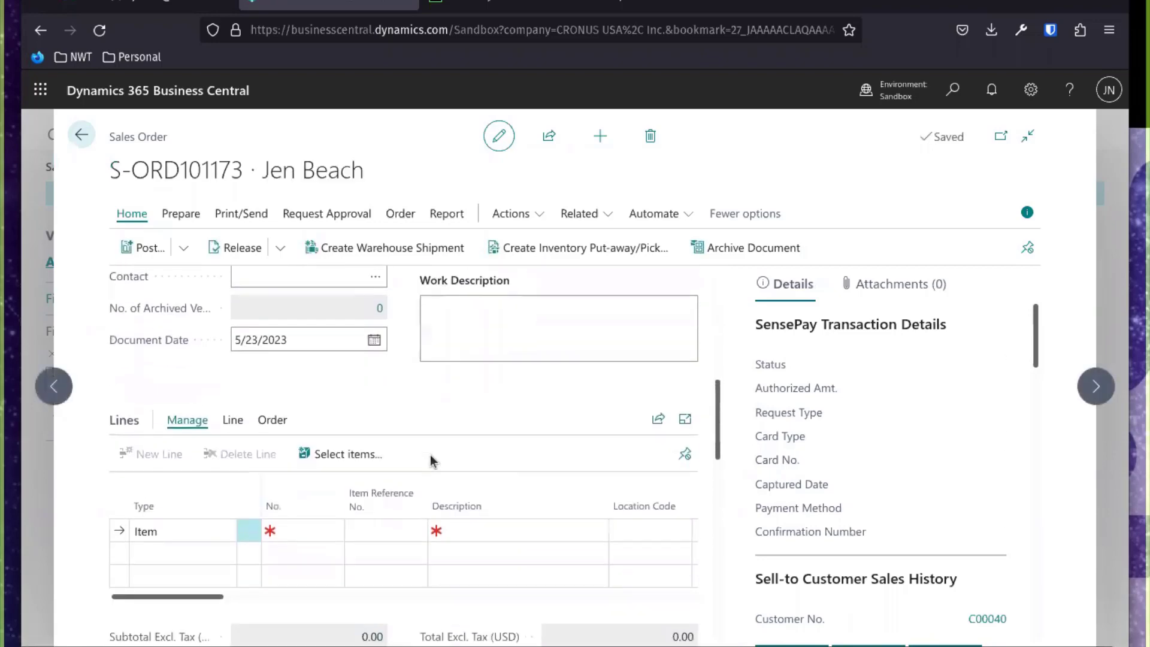
pyautogui.click(309, 517)
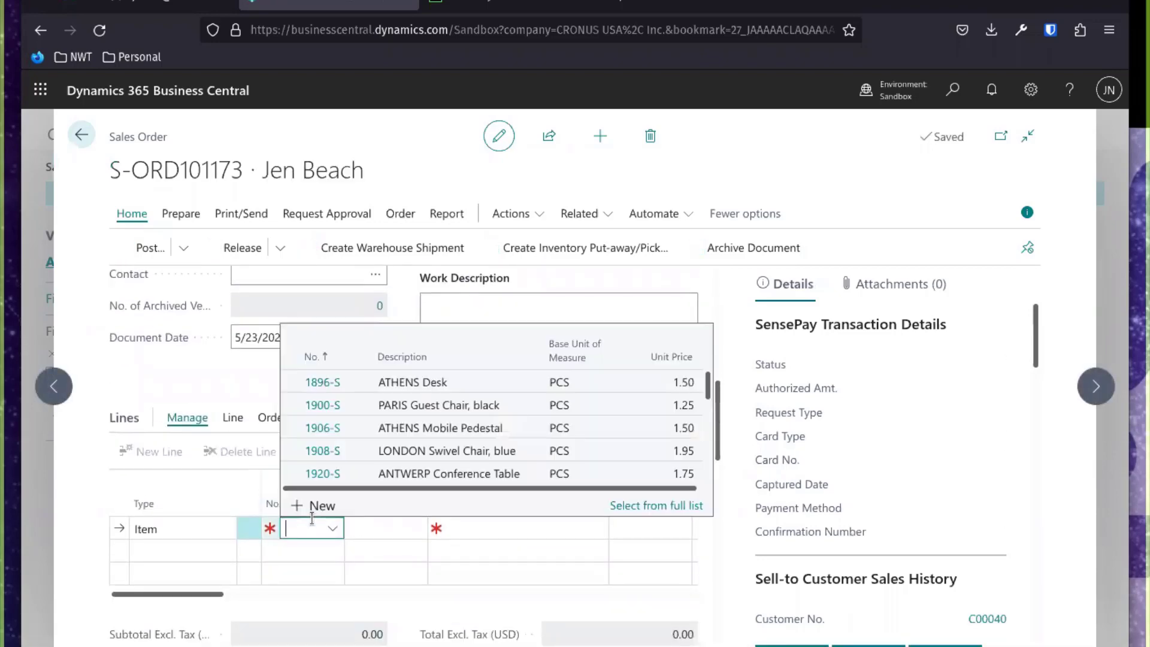
pyautogui.click(336, 473)
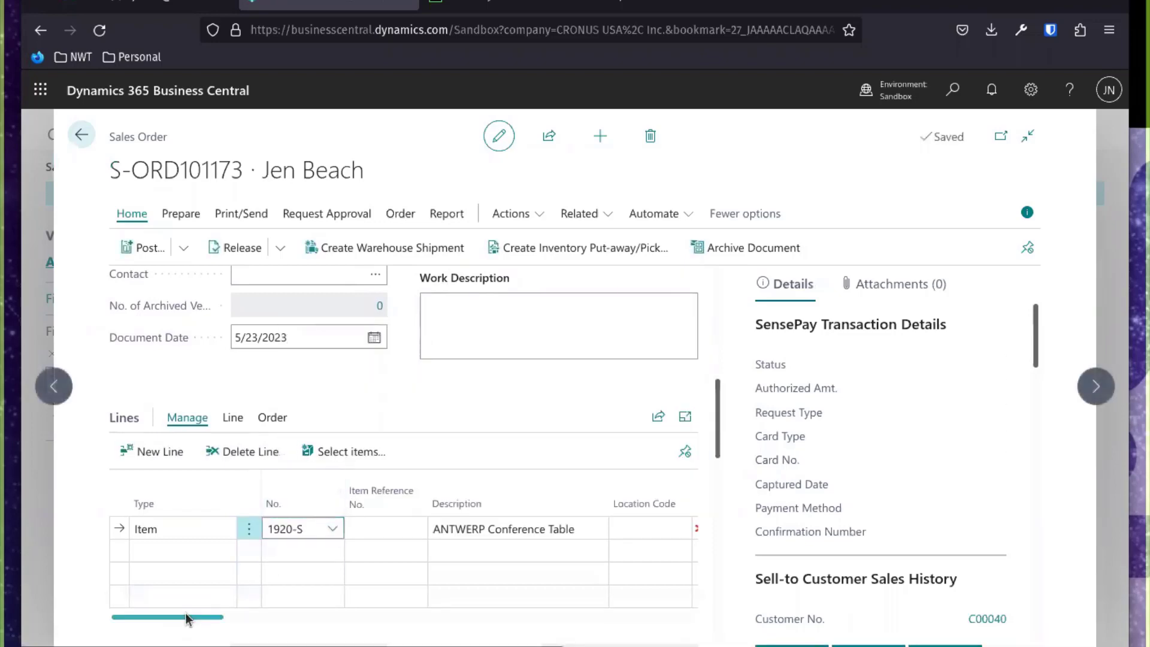
pyautogui.moveTo(184, 617); pyautogui.dragTo(239, 617)
pyautogui.click(557, 521)
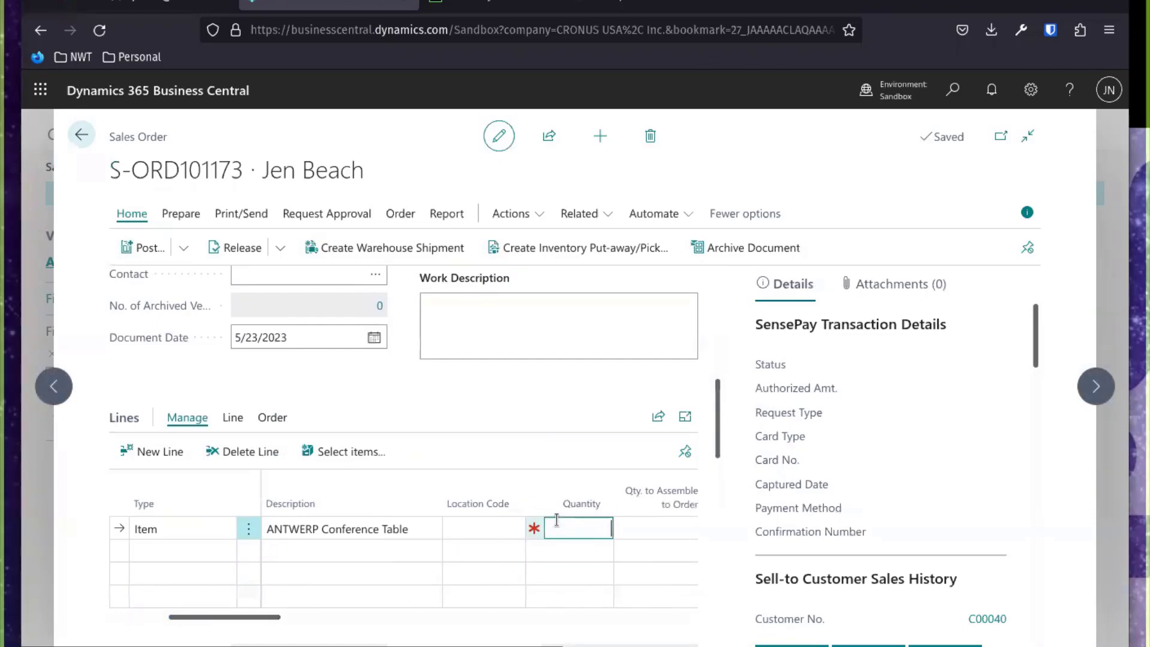
pyautogui.write('4')
pyautogui.click(570, 397)
pyautogui.scroll(-2, 570, 397)
pyautogui.scroll(-6, 473, 556)
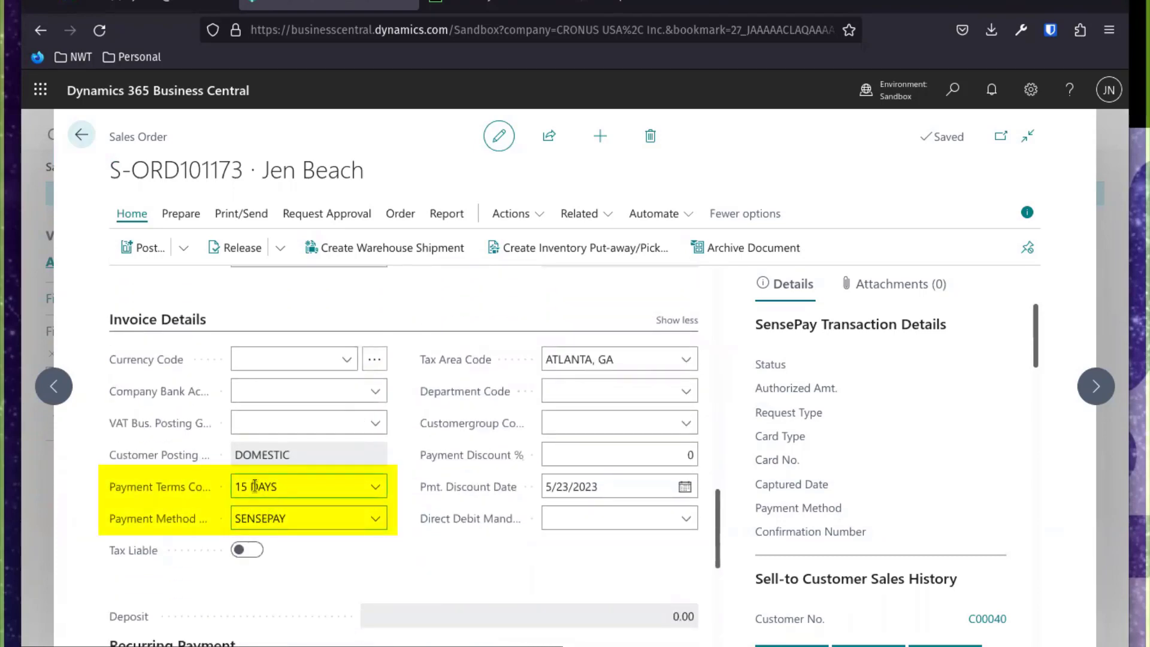
# Step: Post the sales order as Ship and Invoice and send it by Email (PDF), including the related sales shipment document
pyautogui.scroll(-3, 296, 525)
pyautogui.scroll(-3, 304, 520)
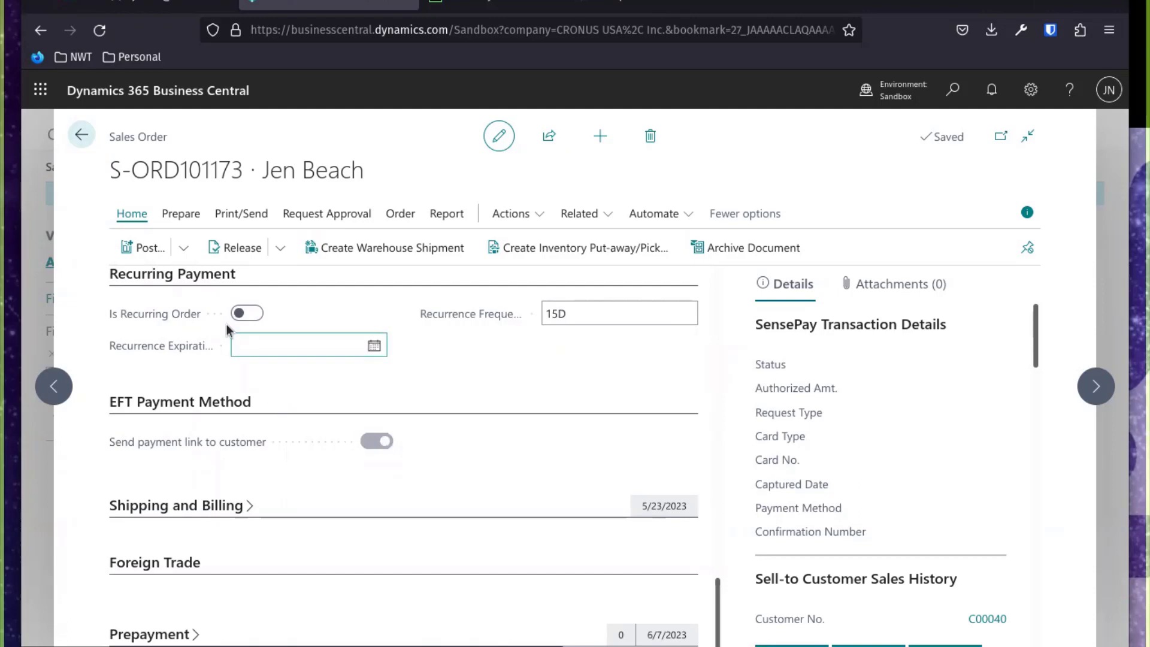
pyautogui.click(189, 246)
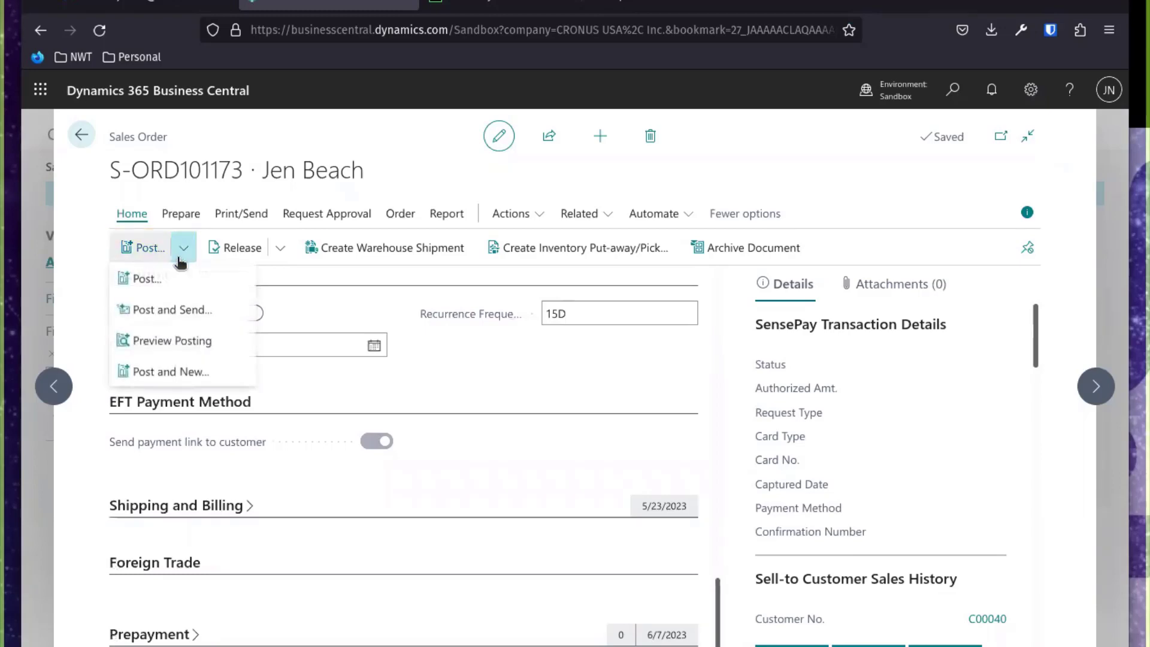
pyautogui.click(170, 310)
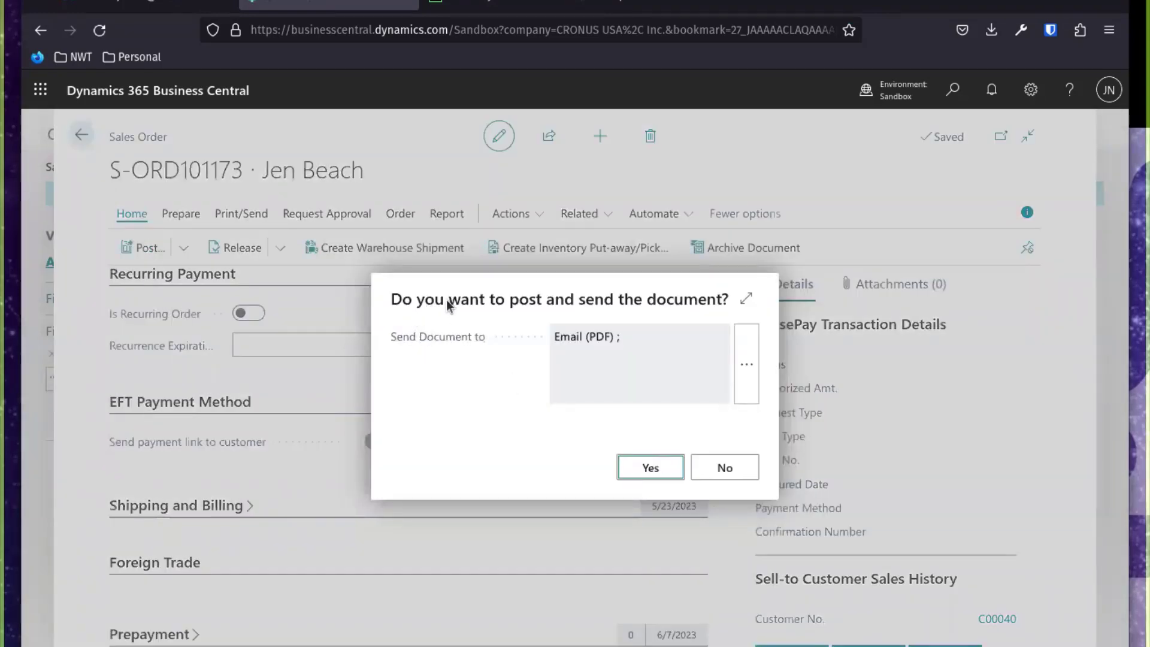
pyautogui.click(651, 466)
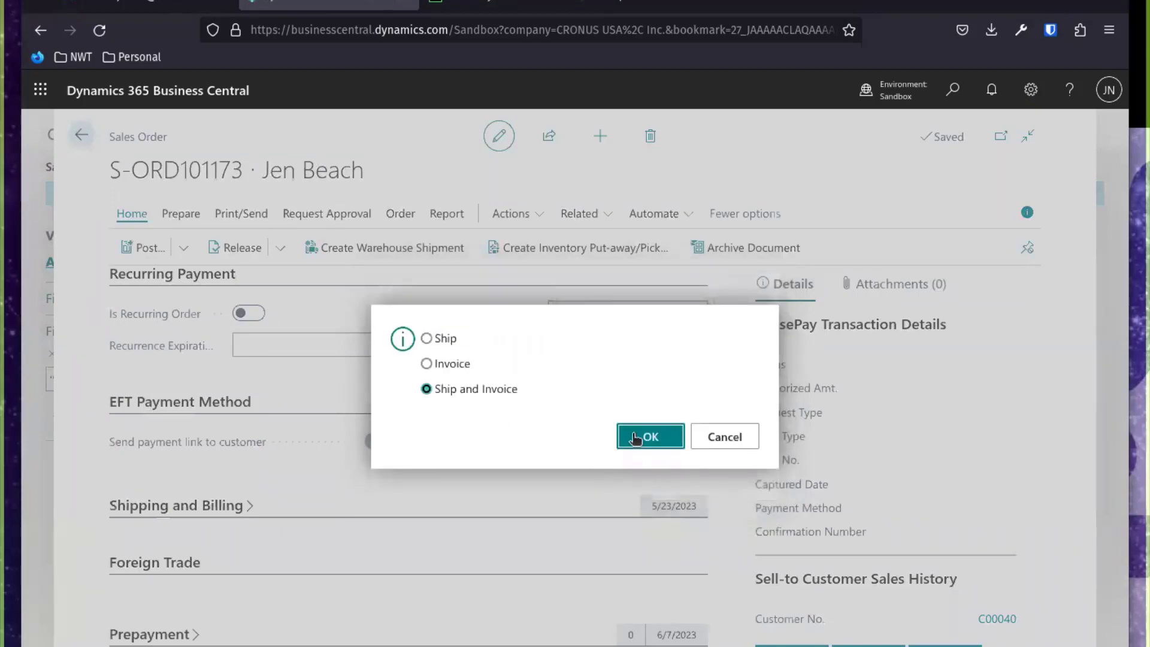
pyautogui.click(636, 438)
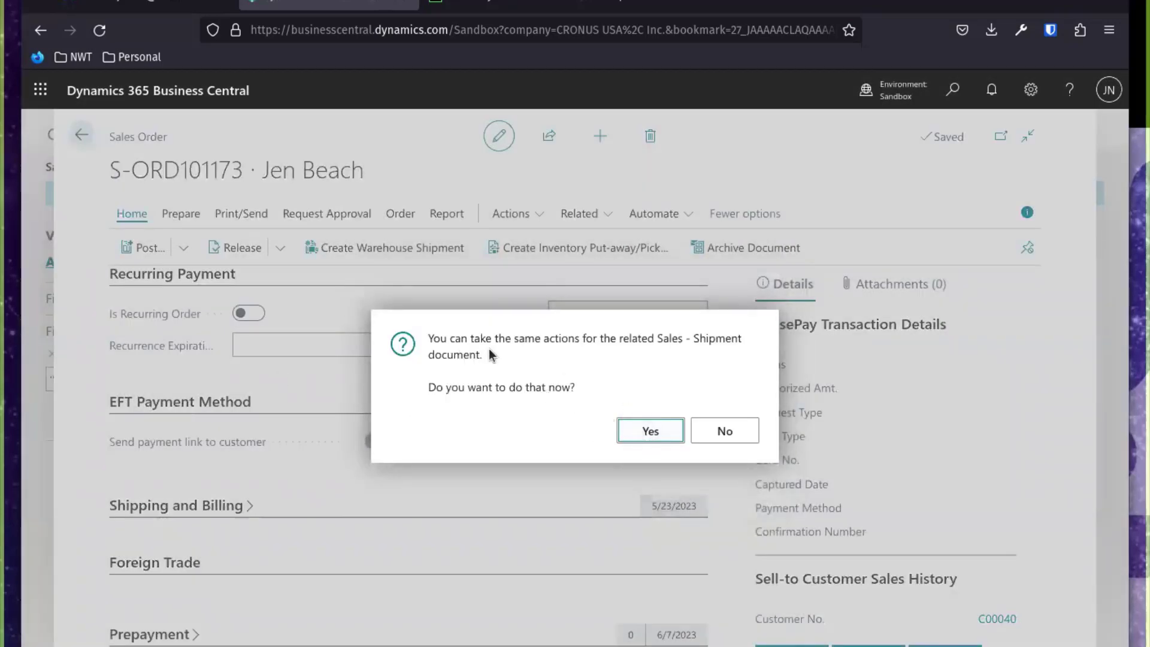
pyautogui.click(649, 432)
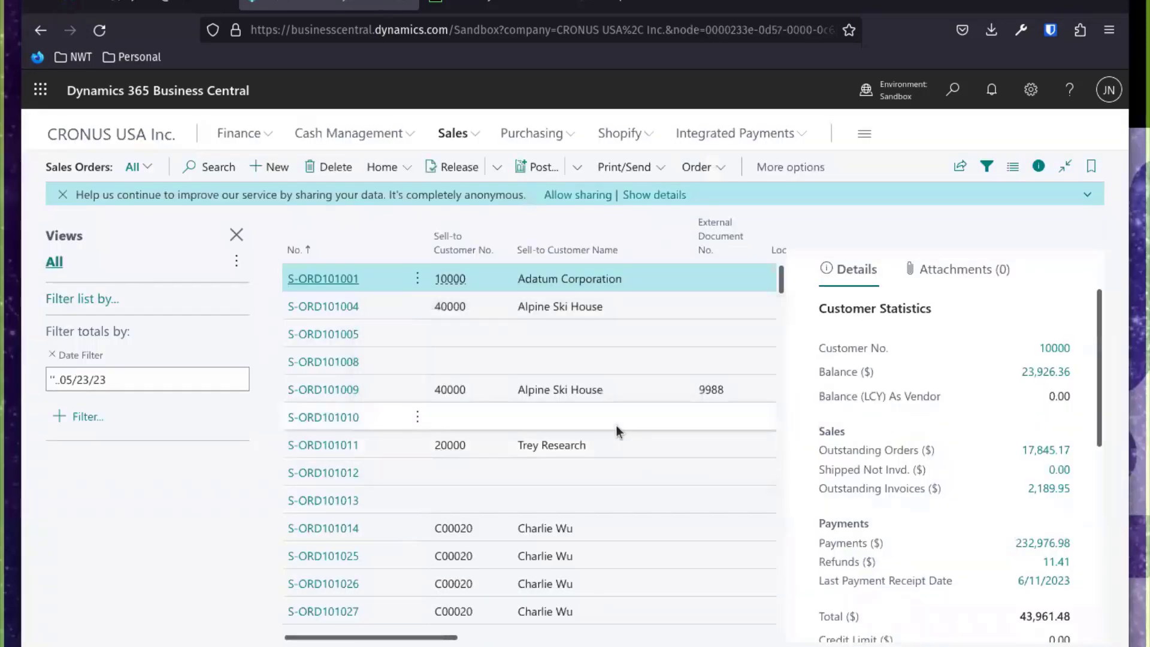
# Step: Switch to Gmail, open the newest New west payment request, and pay the invoice through its payment link with the saved Visa card
pyautogui.click(149, 13)
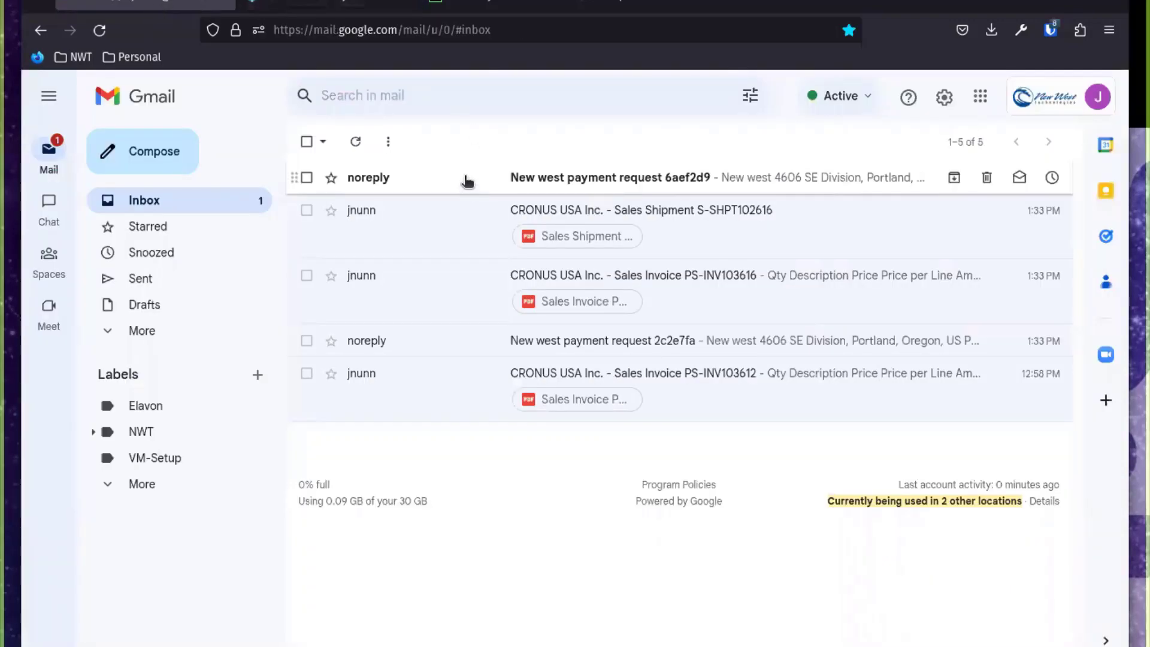
pyautogui.click(467, 180)
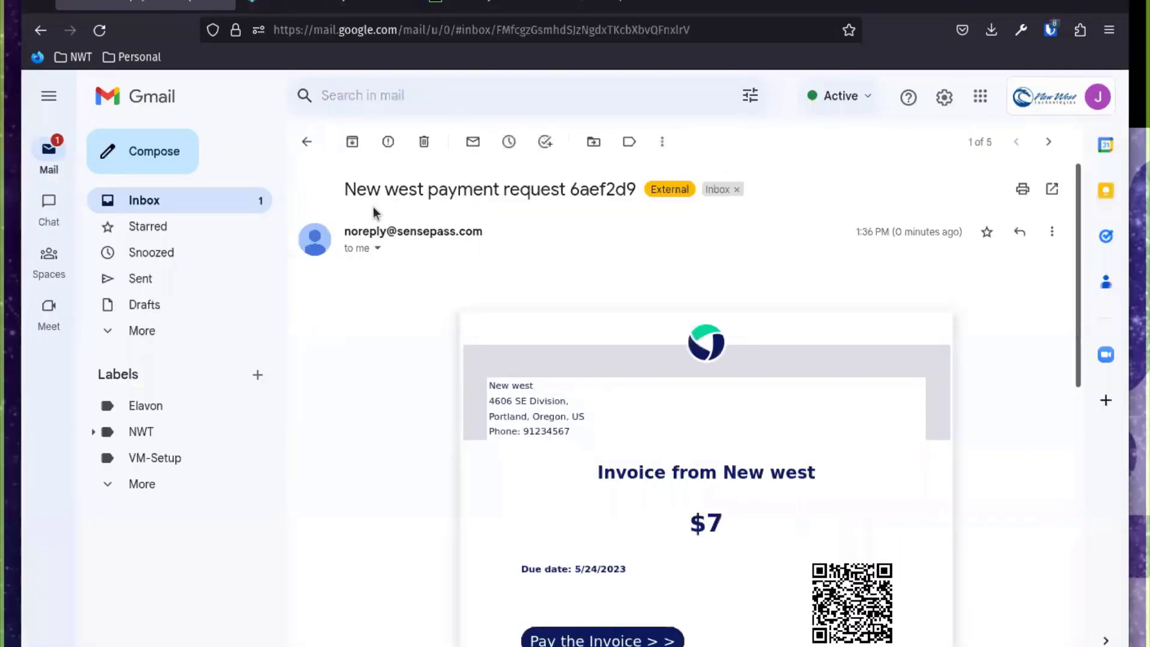
pyautogui.scroll(-3, 565, 275)
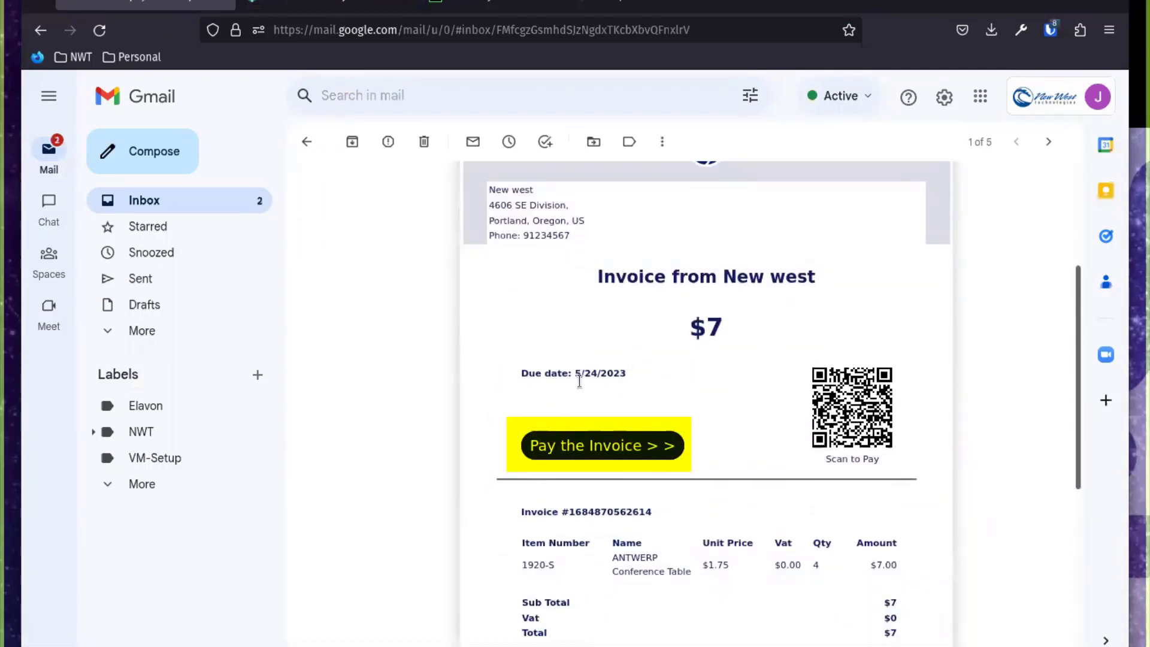
pyautogui.click(573, 451)
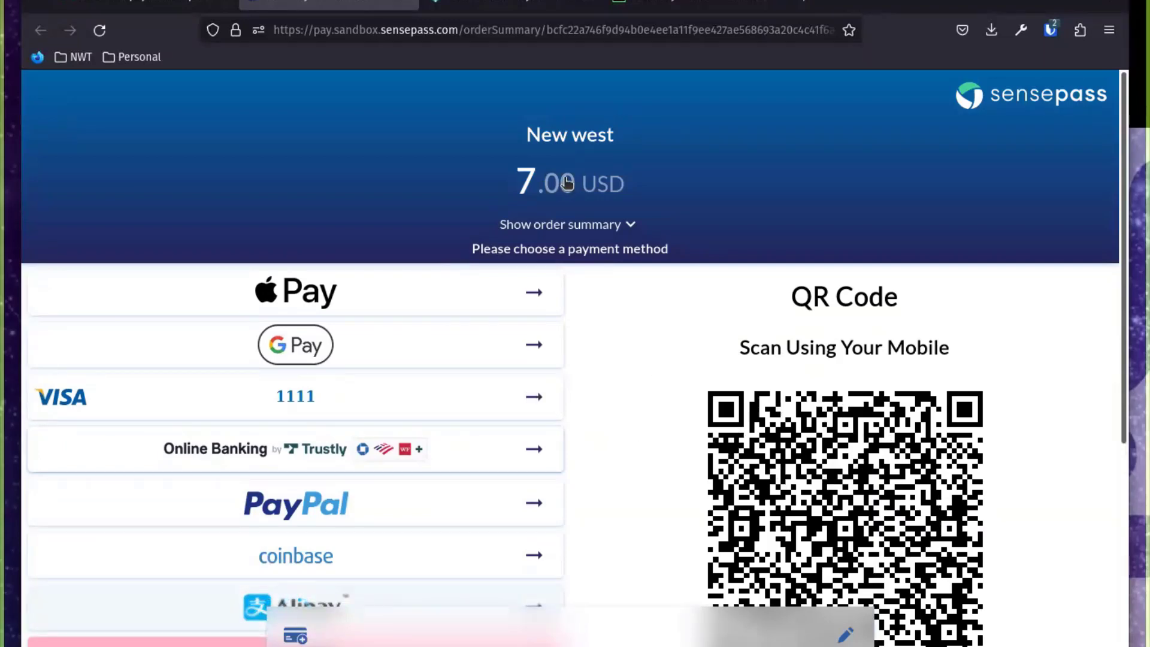
pyautogui.click(532, 397)
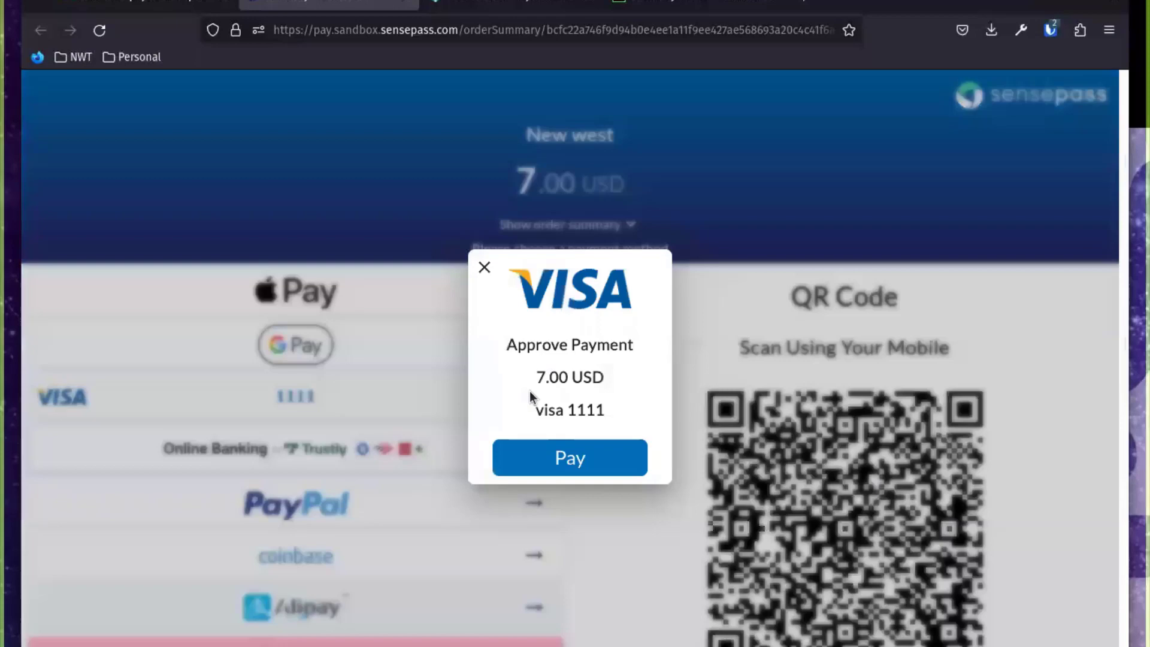
pyautogui.click(541, 465)
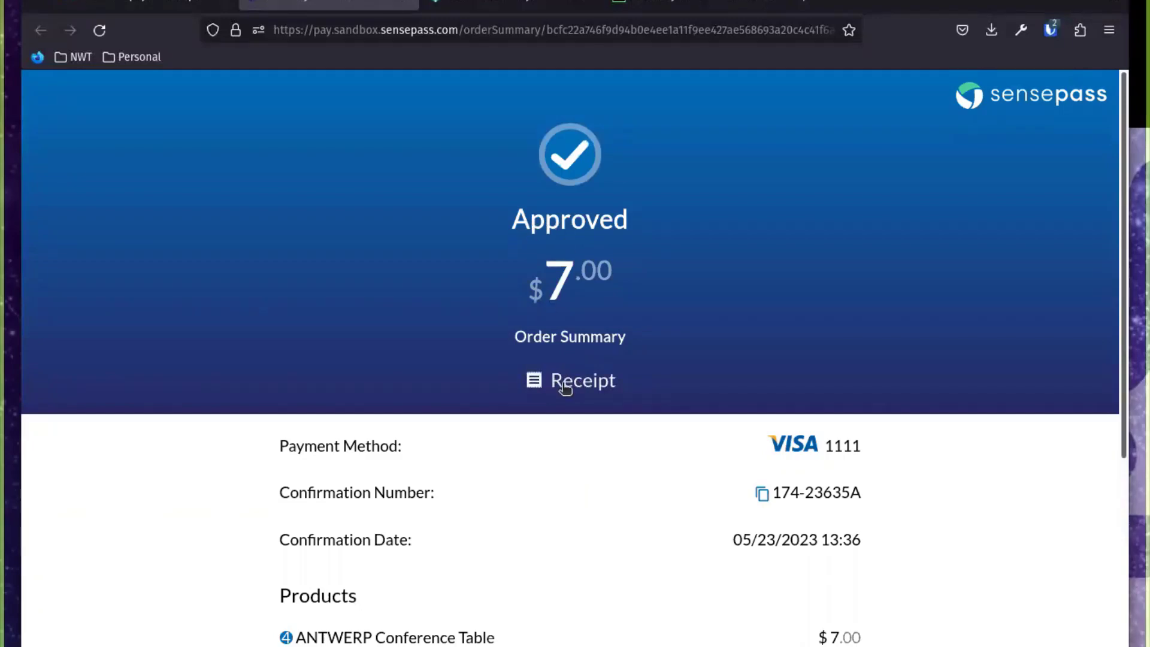
# Step: Return to the Gmail inbox, open the newest CRONUS USA sales invoice e-mail, and examine its attached PDF invoice
pyautogui.click(174, 3)
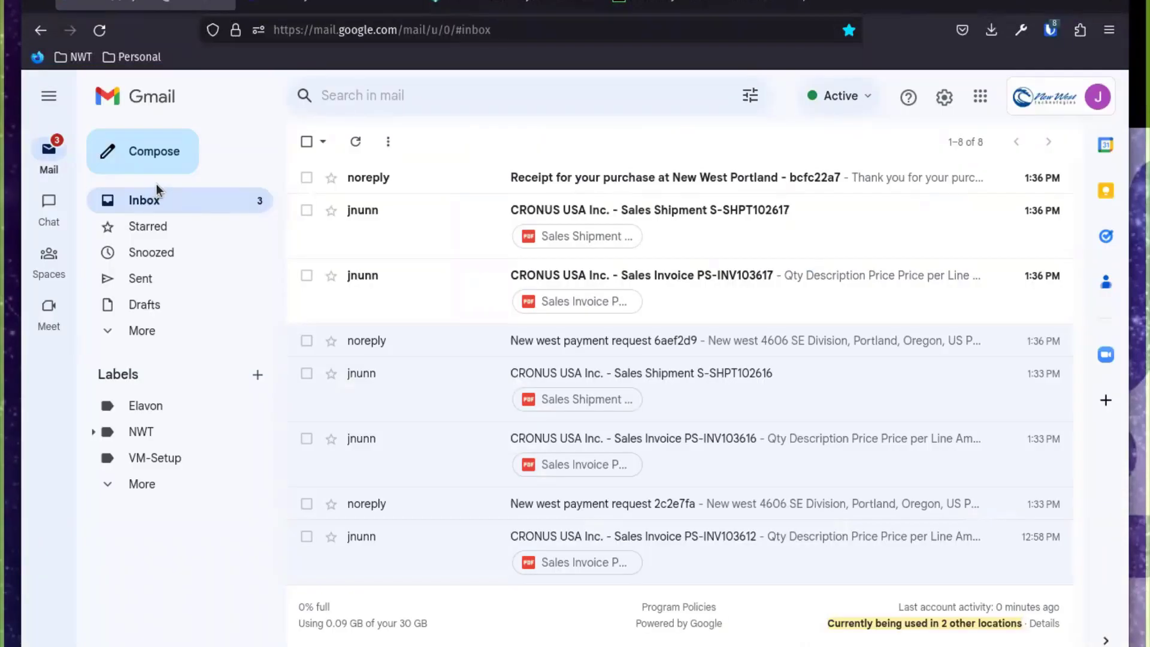
pyautogui.click(412, 297)
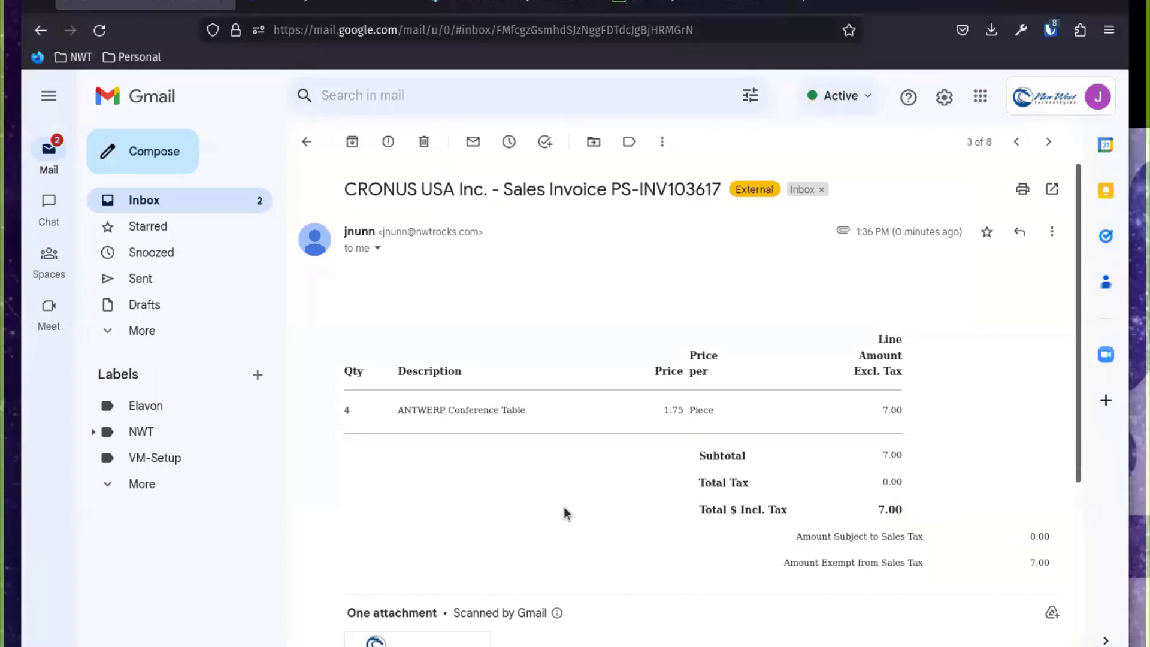
pyautogui.scroll(-3, 527, 503)
pyautogui.click(461, 476)
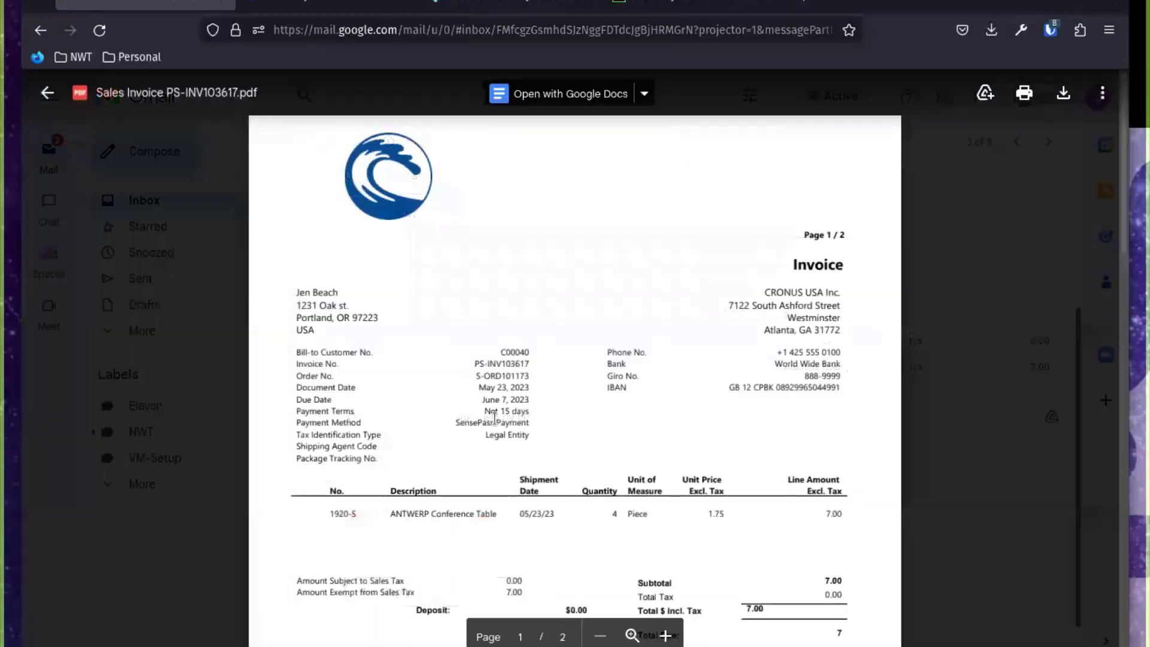
pyautogui.scroll(-3, 726, 305)
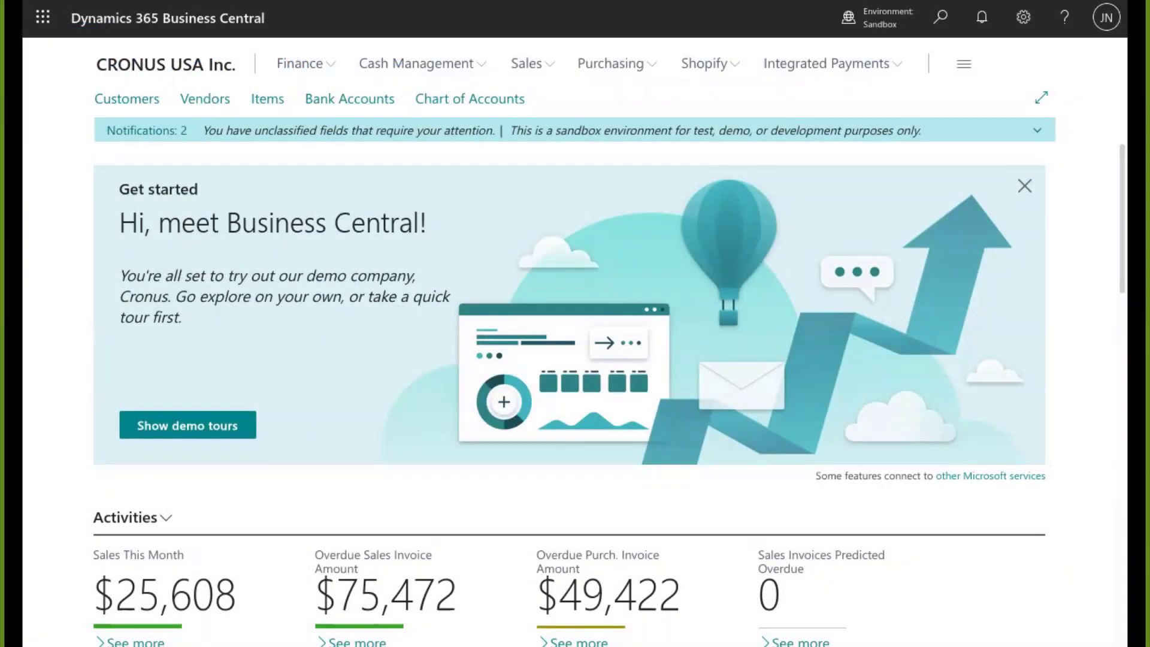
# Step: Switch to Business Central, enable auto capture of payment on posting sales orders/invoices in the SensePay settings, and close the settings
pyautogui.click(903, 67)
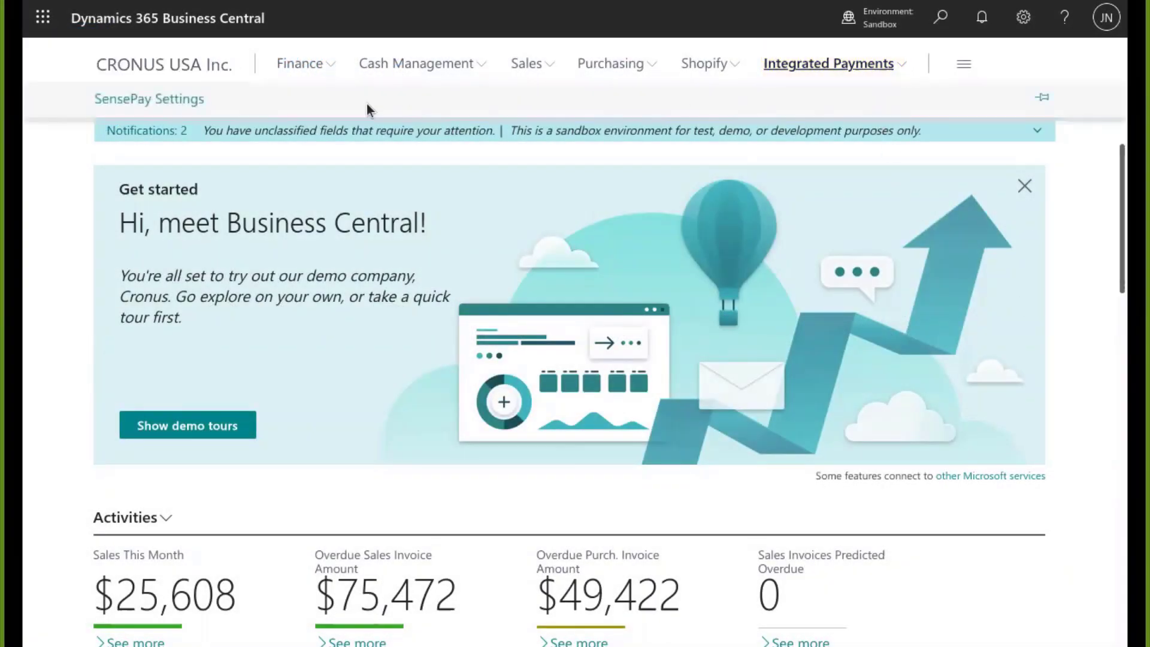
pyautogui.click(193, 106)
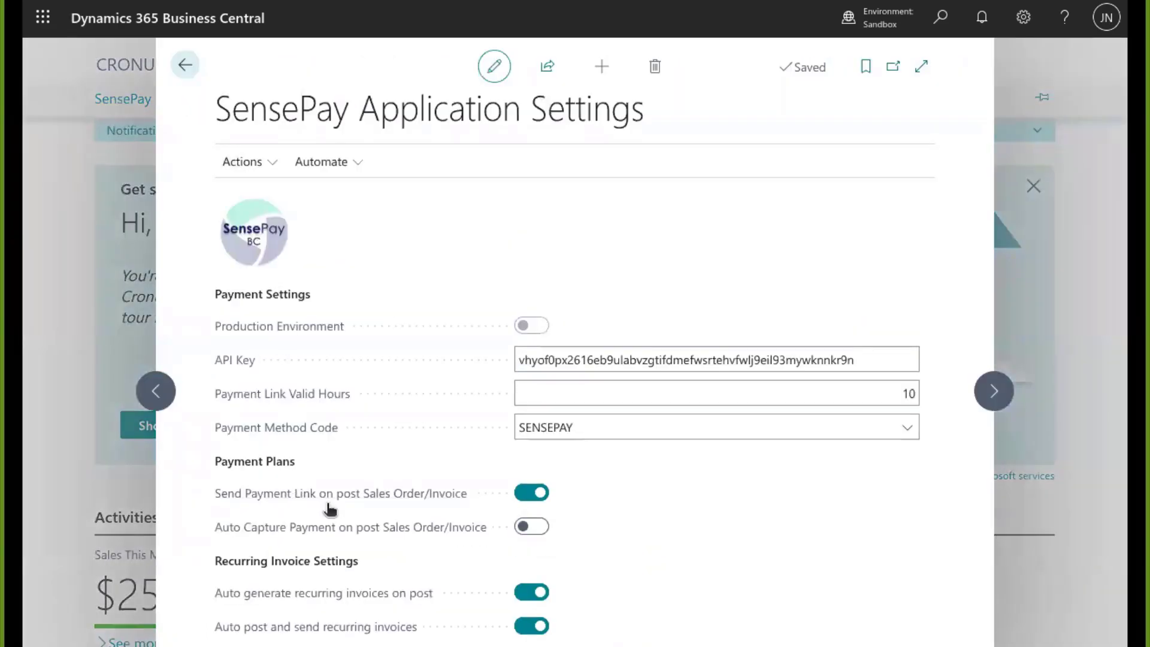
pyautogui.click(530, 527)
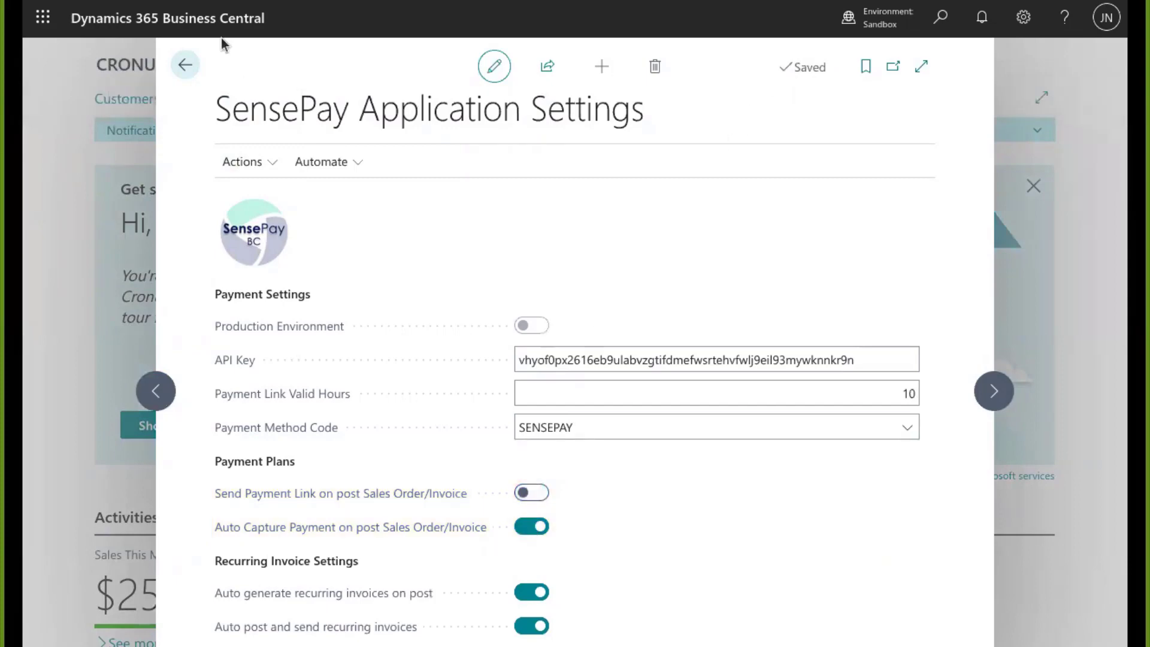
pyautogui.click(185, 65)
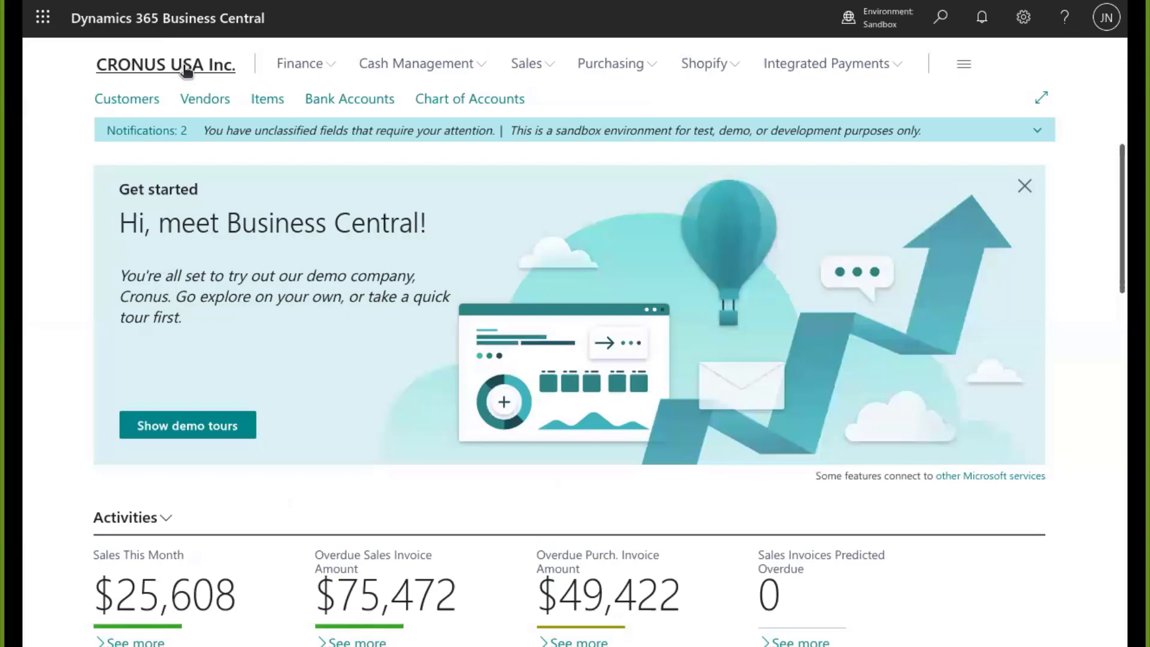
# Step: Create a new sales invoice and assign it to the last customer in the customer list
pyautogui.click(547, 61)
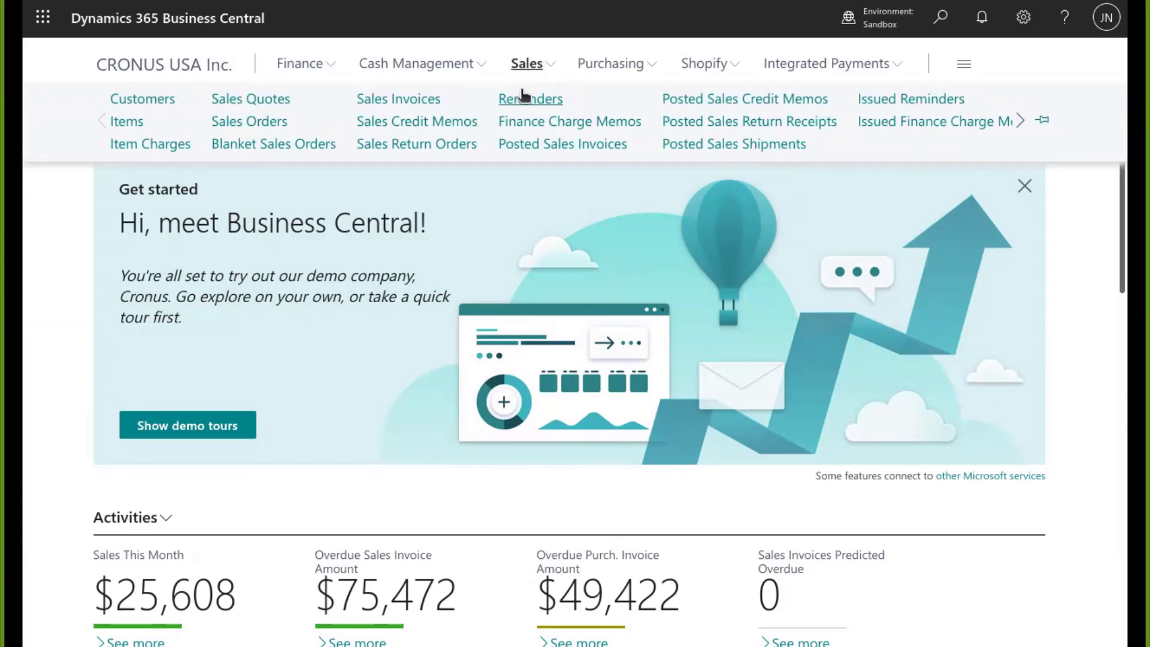
pyautogui.click(413, 108)
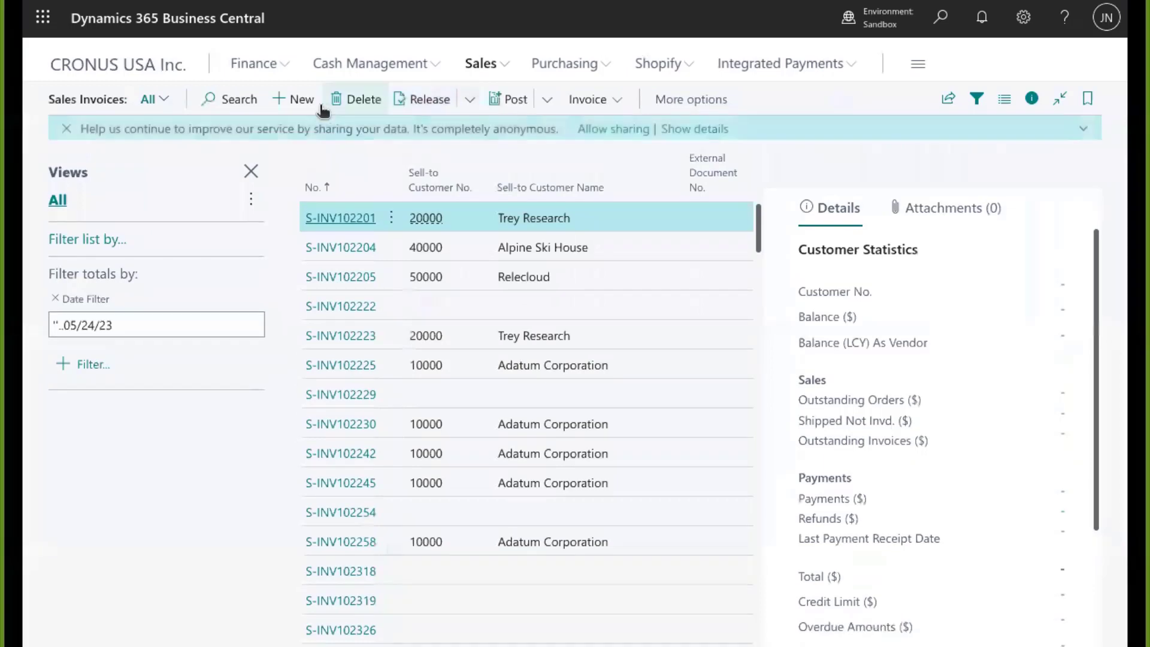
pyautogui.click(300, 100)
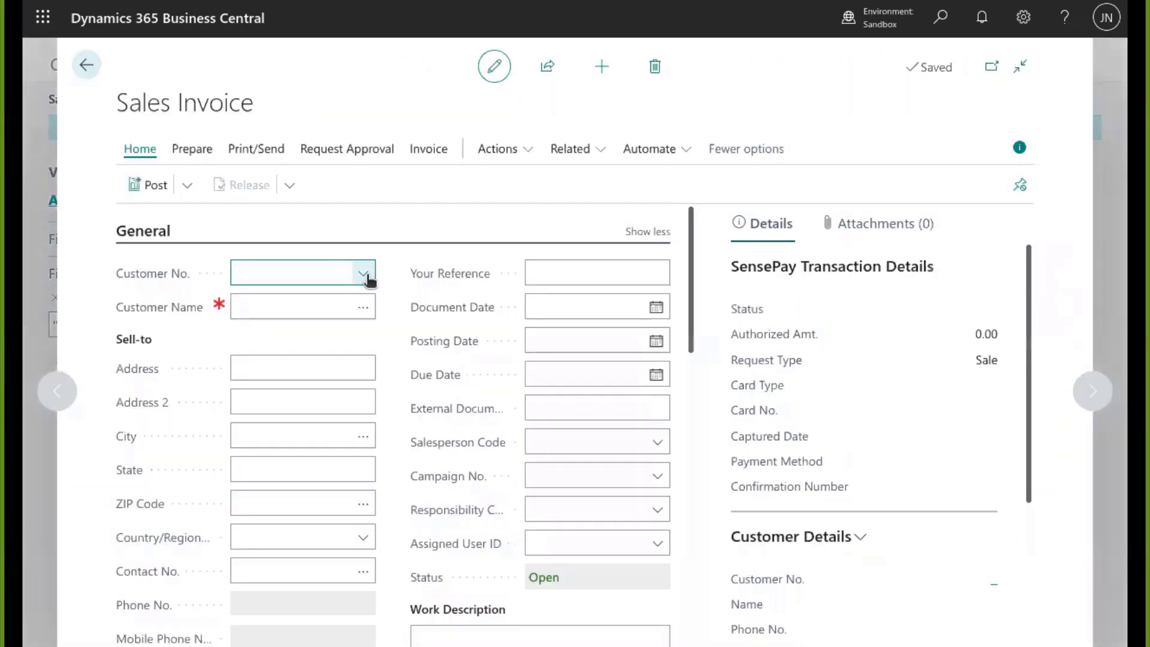
pyautogui.click(366, 274)
pyautogui.scroll(-2, 360, 428)
pyautogui.click(282, 438)
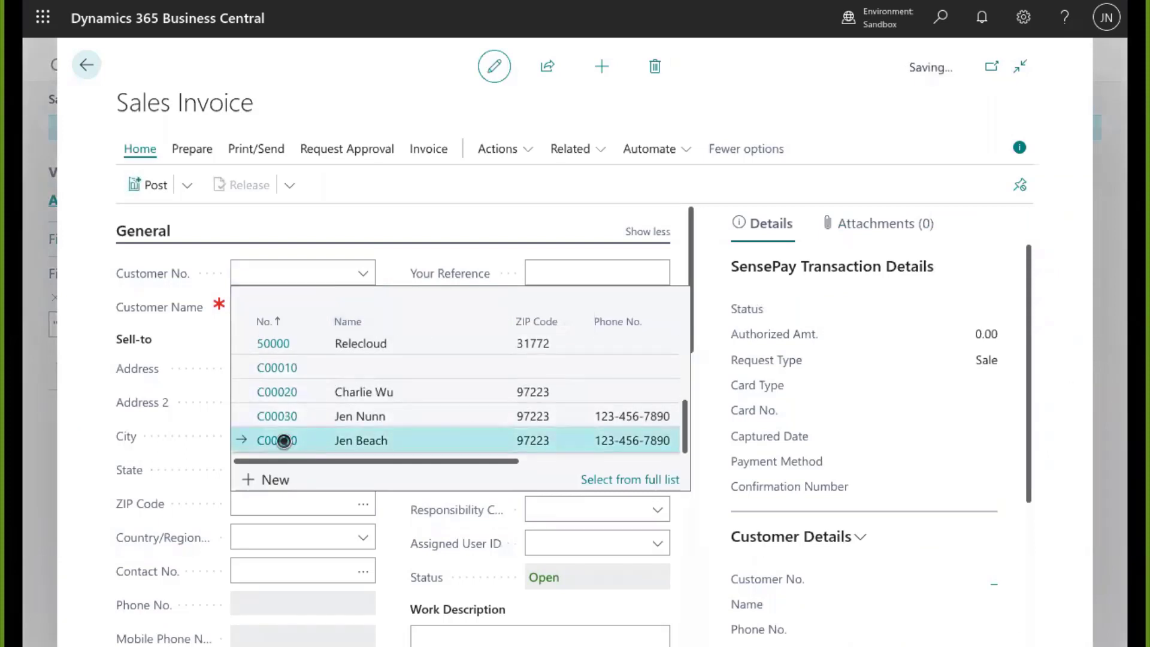
# Step: Add item 1900-S, PARIS Guest Chair, black, to the invoice lines with quantity 3
pyautogui.scroll(-3, 404, 426)
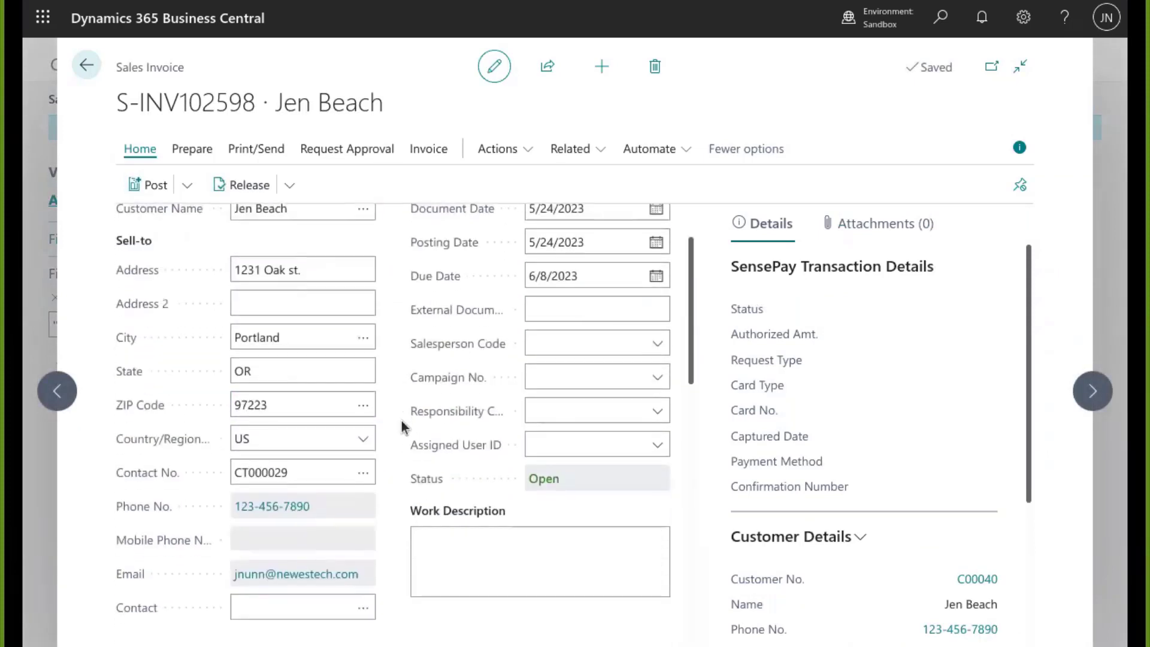
pyautogui.scroll(-5, 403, 427)
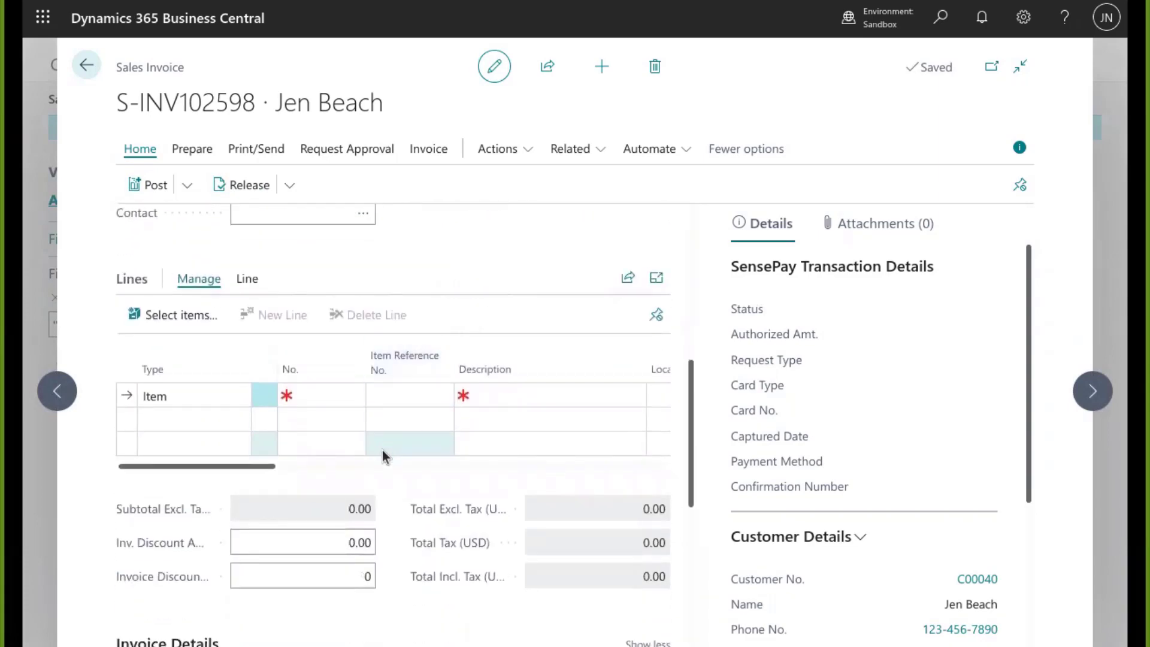
pyautogui.click(345, 393)
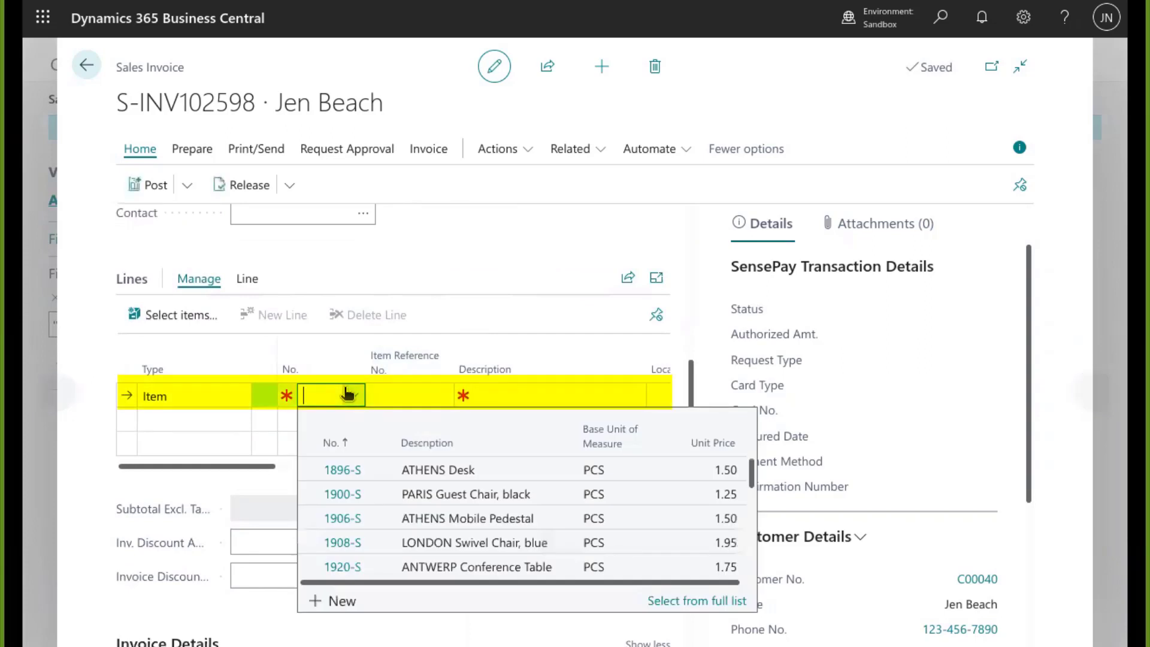
pyautogui.click(340, 496)
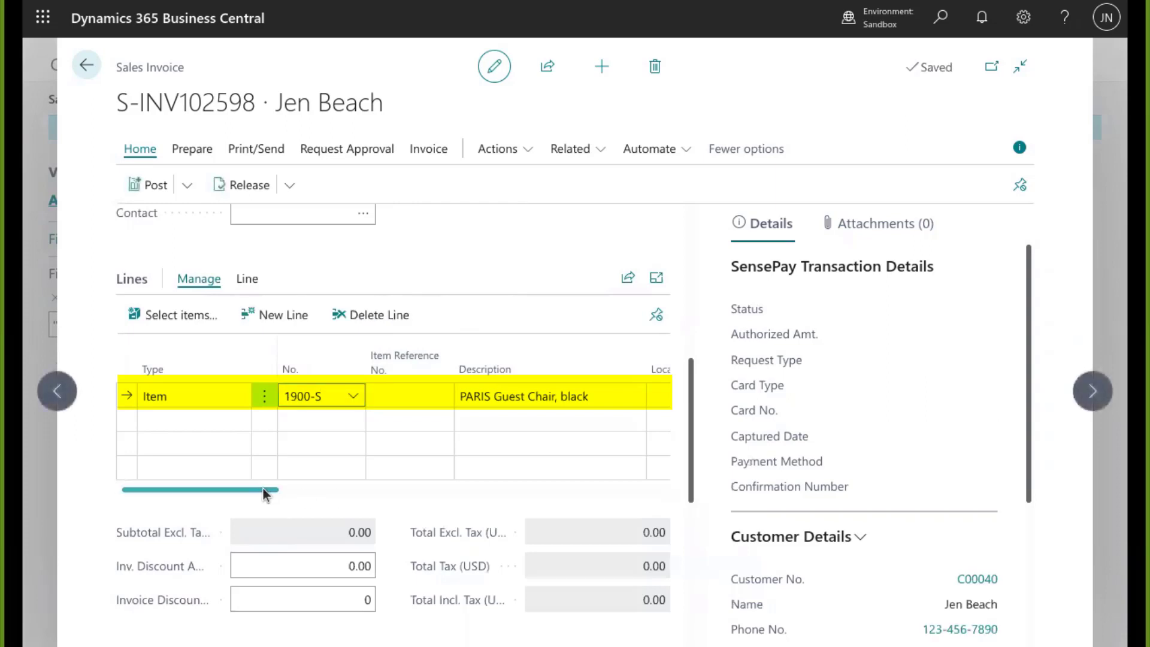
pyautogui.moveTo(267, 491); pyautogui.dragTo(381, 491)
pyautogui.click(419, 394)
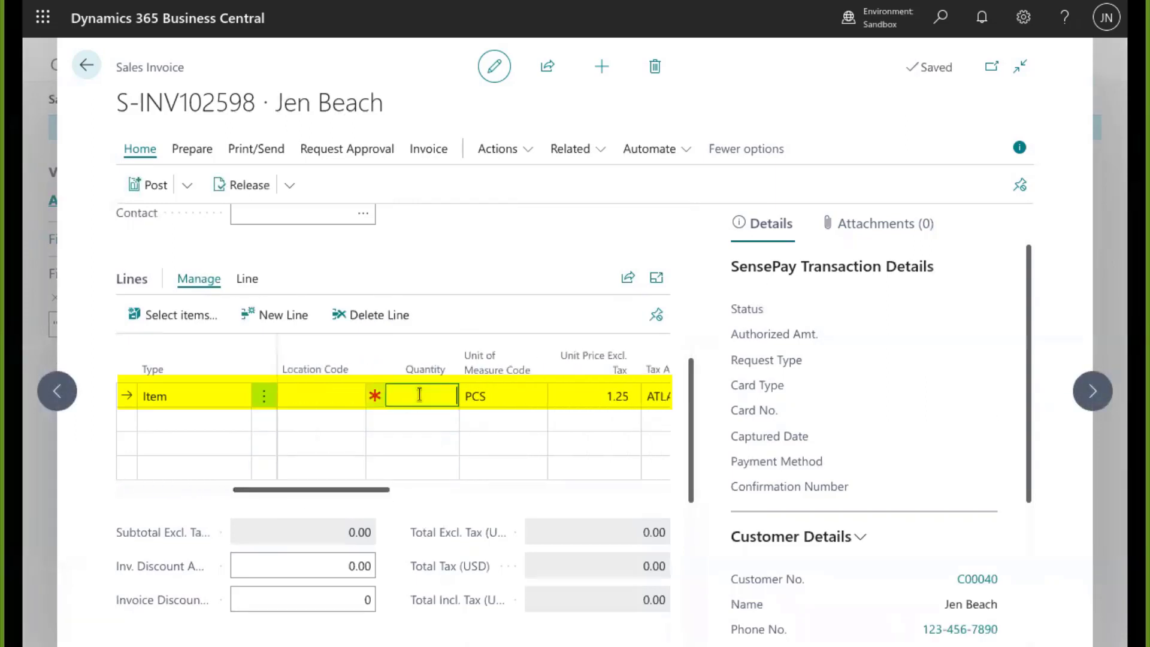
pyautogui.click(461, 263)
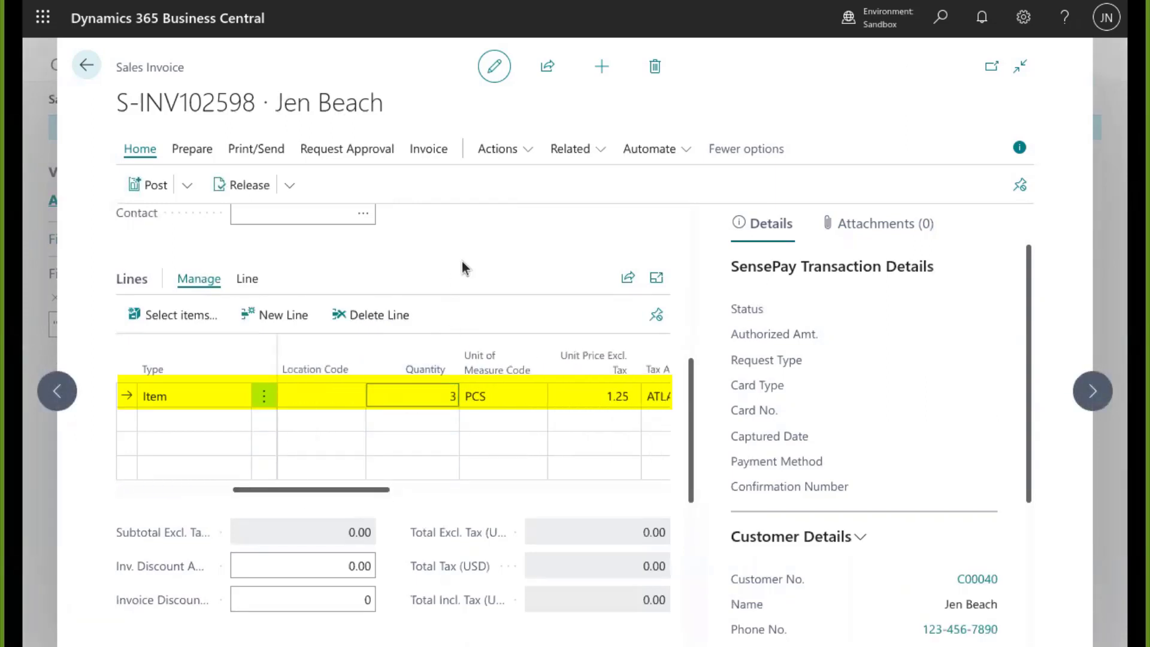
# Step: Check the invoice's payment terms and method, and assign the customer's active Amex card on file as its credit card
pyautogui.scroll(-6, 485, 355)
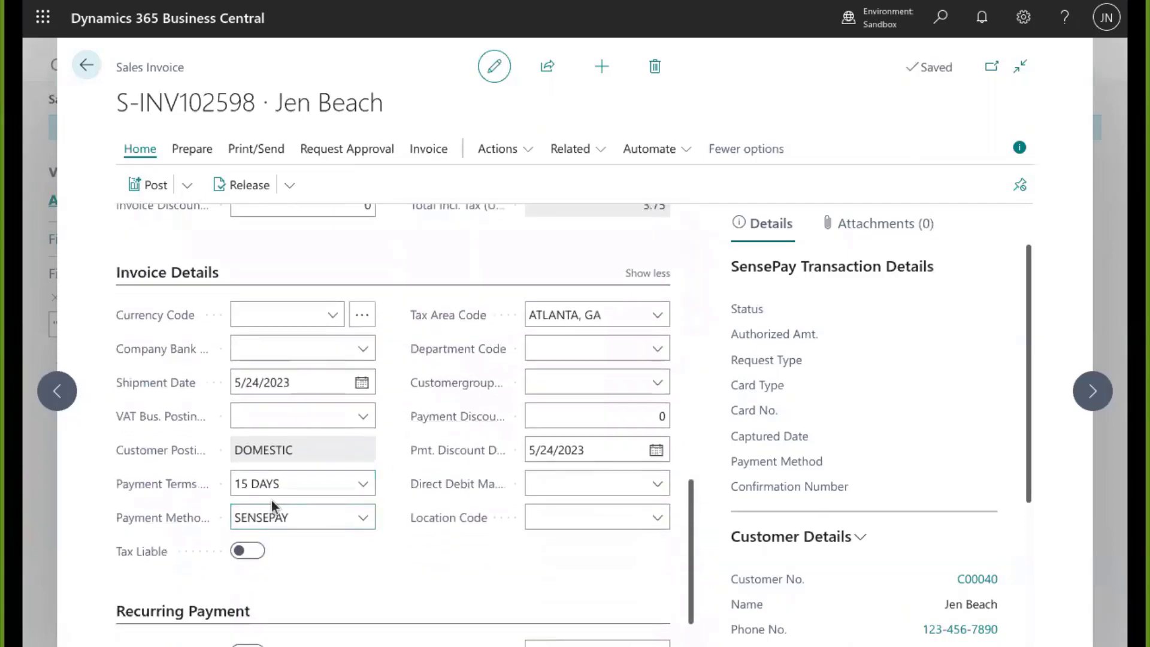
pyautogui.scroll(-3, 283, 484)
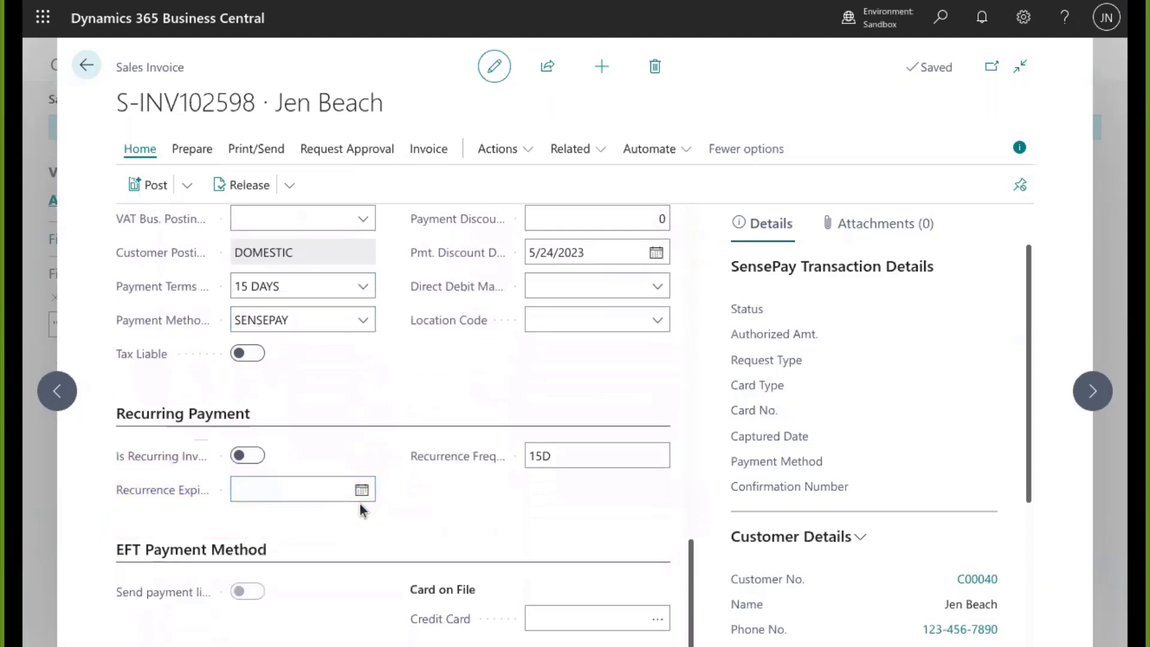
pyautogui.click(660, 618)
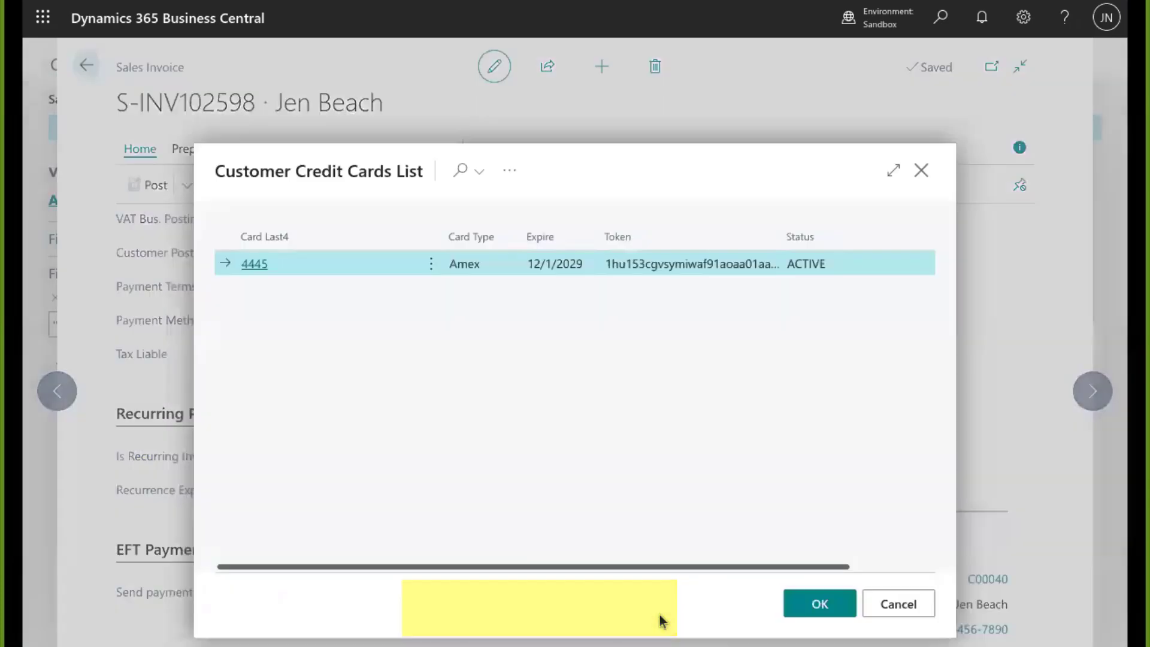
pyautogui.click(842, 617)
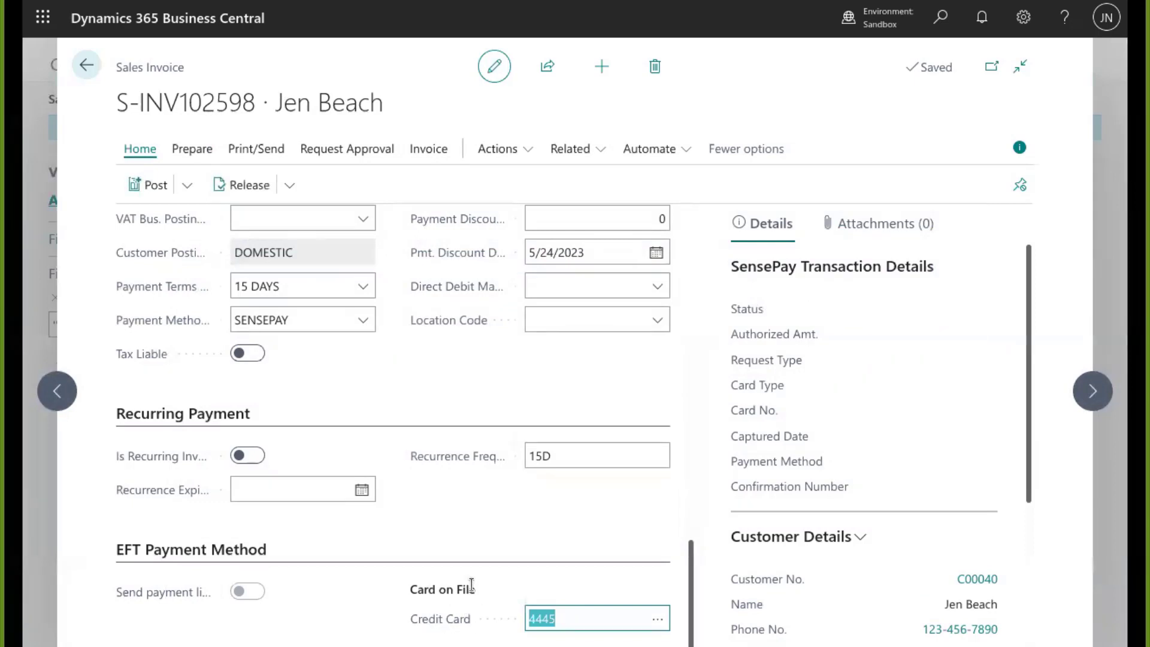
# Step: Start a SensePay authorization for the sales invoice with description auth and the customer's active Amex card on file
pyautogui.click(528, 154)
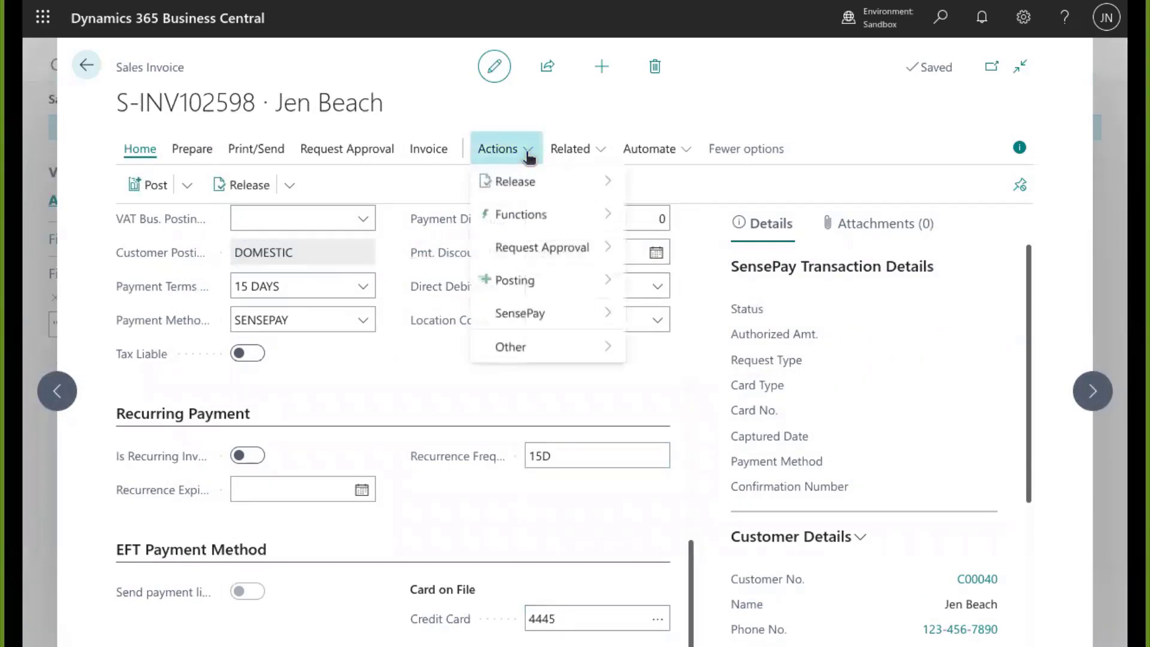
pyautogui.moveTo(532, 313)
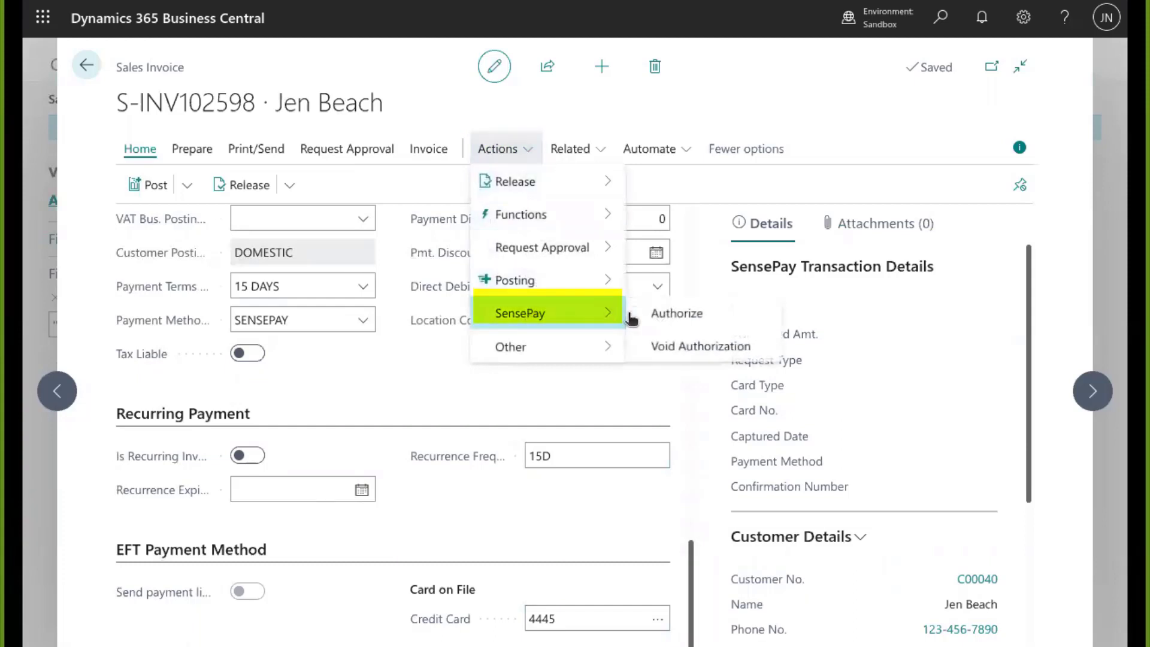
pyautogui.click(668, 316)
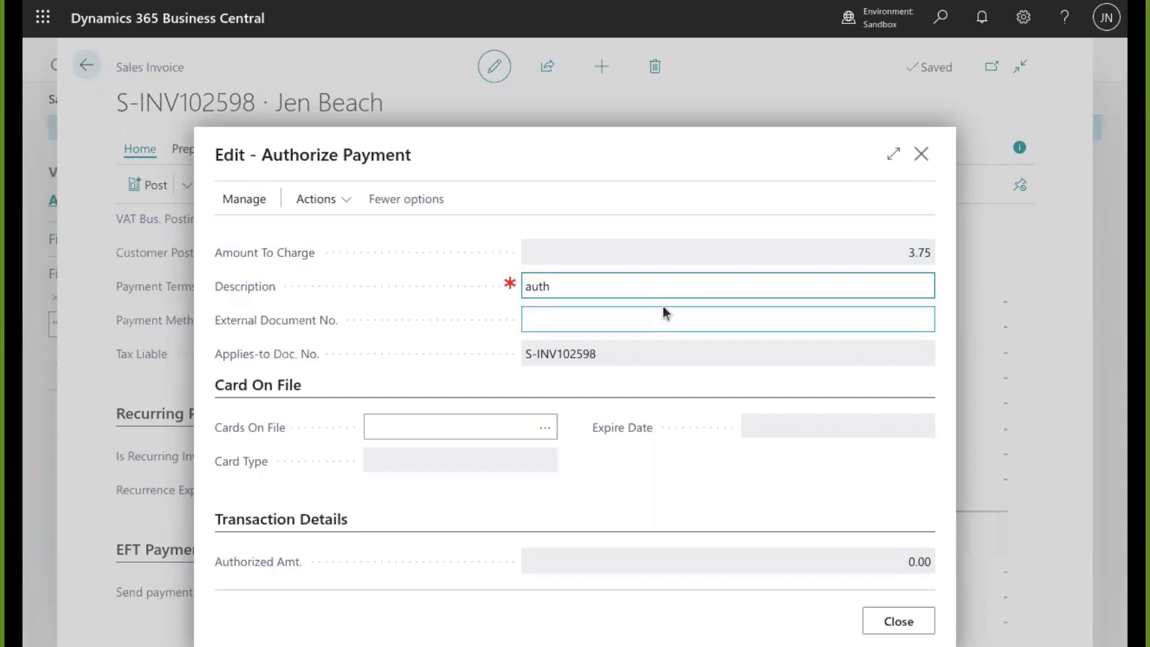
pyautogui.click(544, 427)
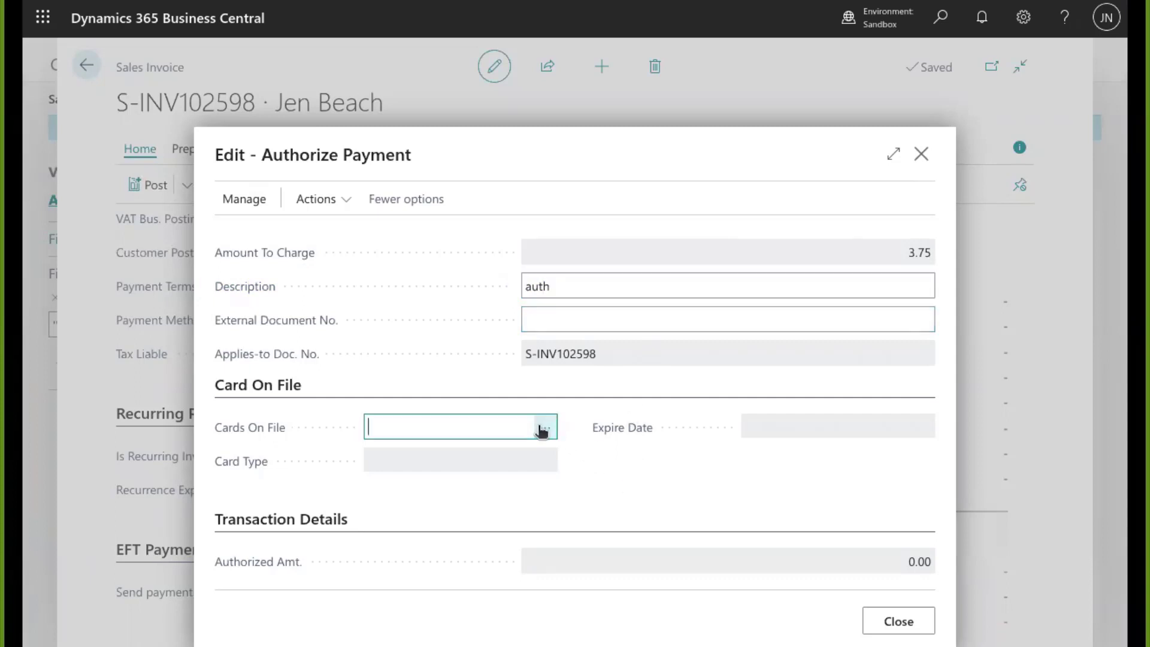
pyautogui.click(817, 603)
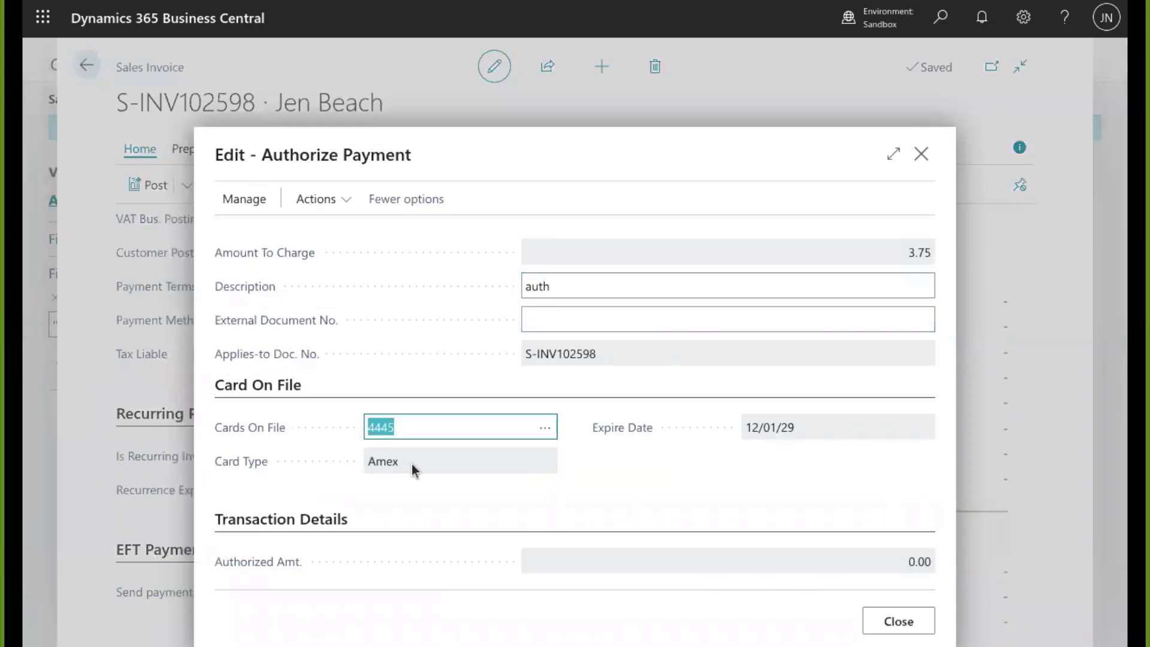
# Step: Process the authorization by card on file and close the Authorize Payment dialog
pyautogui.click(335, 194)
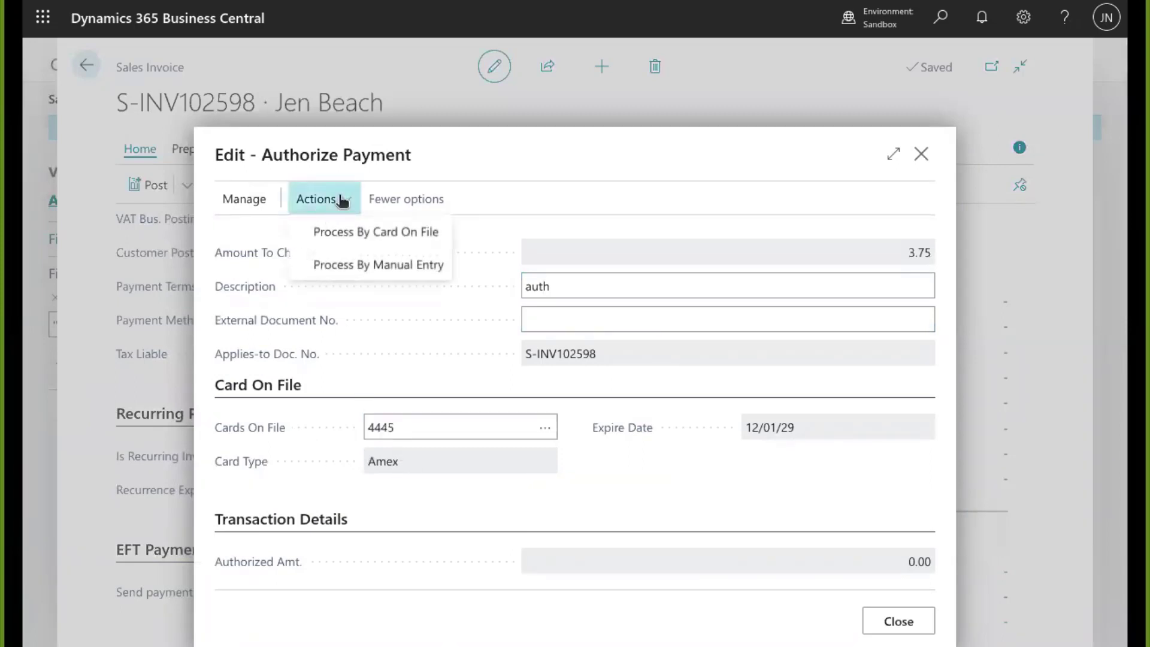
pyautogui.click(341, 233)
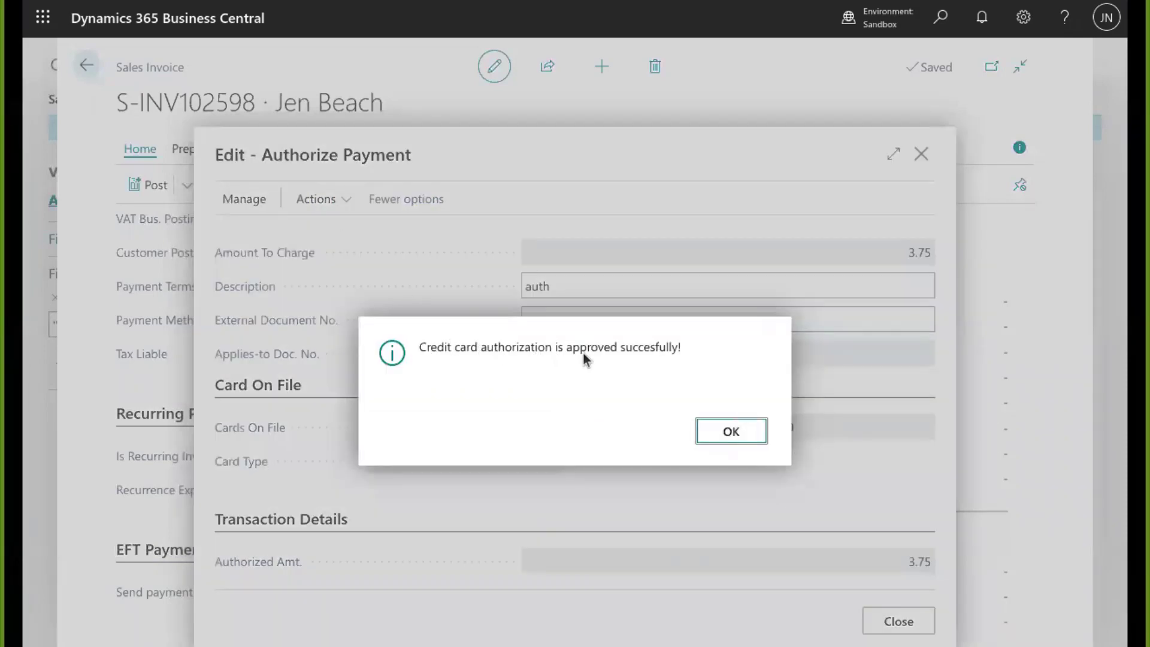
pyautogui.click(735, 432)
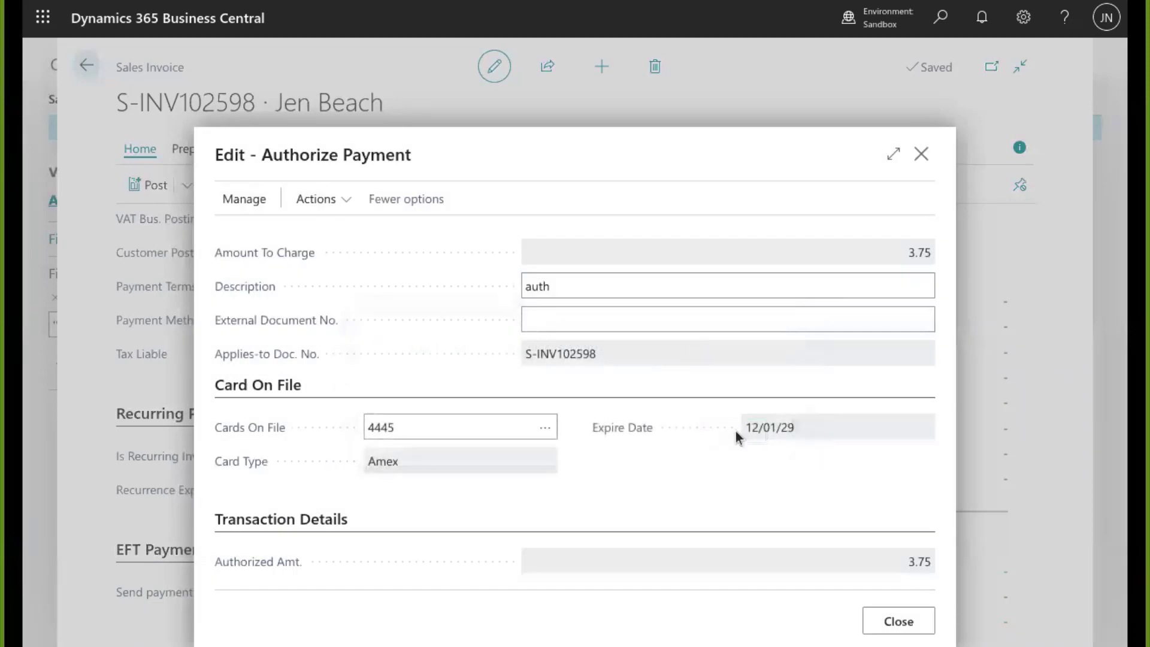
pyautogui.click(888, 623)
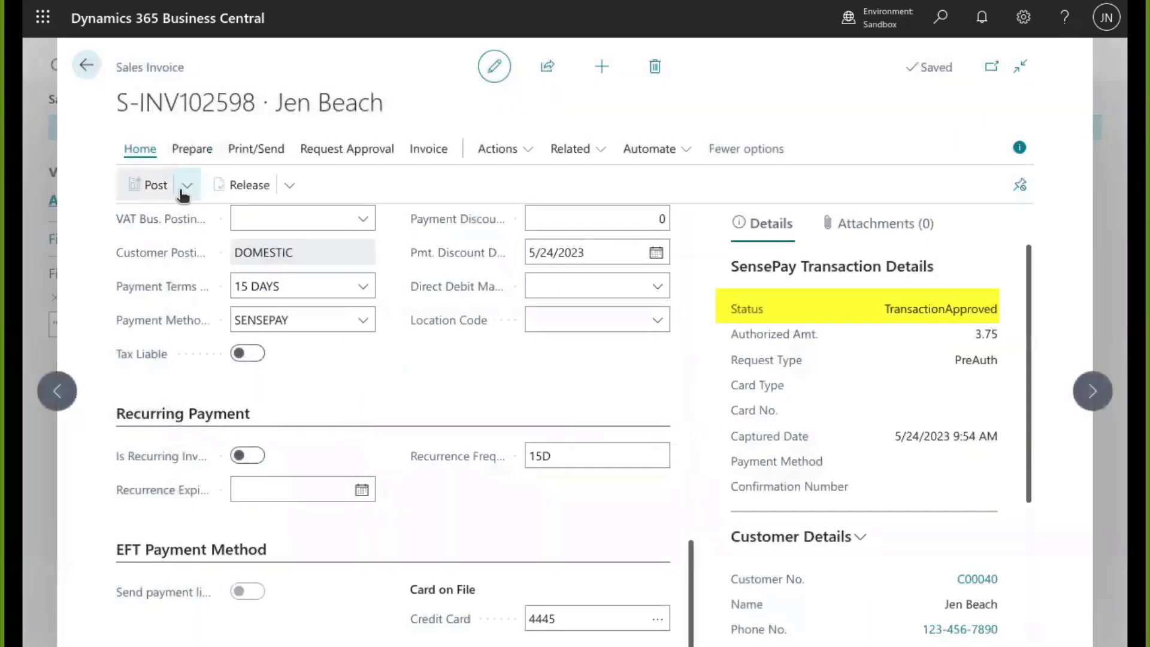
# Step: Post the sales invoice and decline opening the posted invoice
pyautogui.click(186, 186)
pyautogui.click(157, 216)
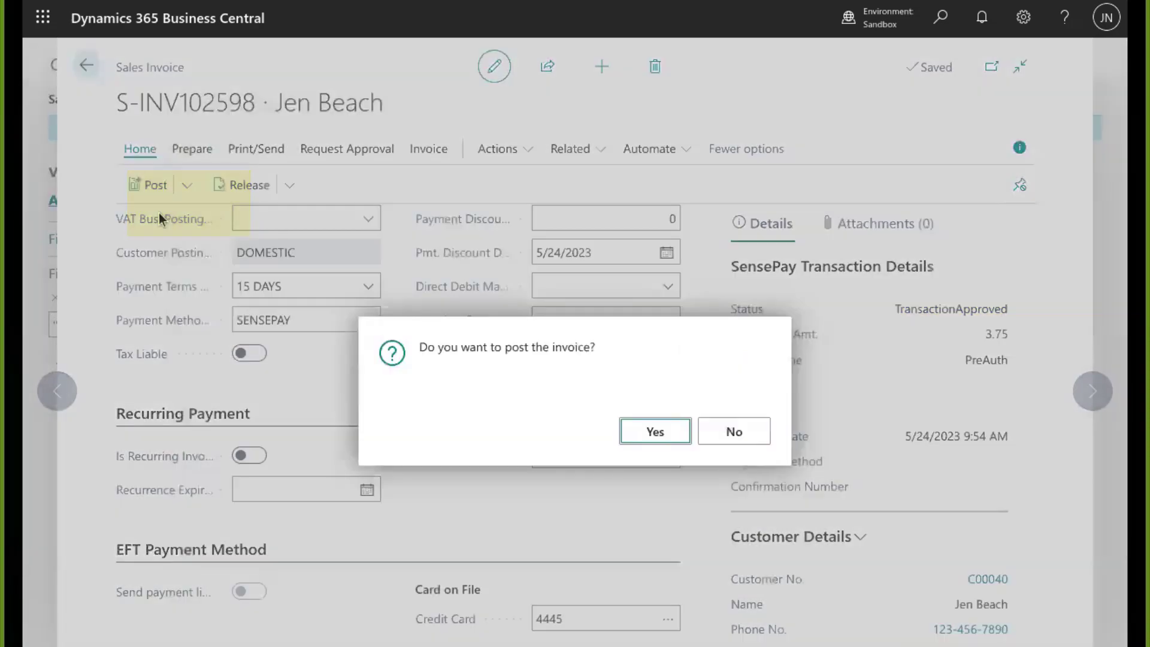
pyautogui.click(655, 430)
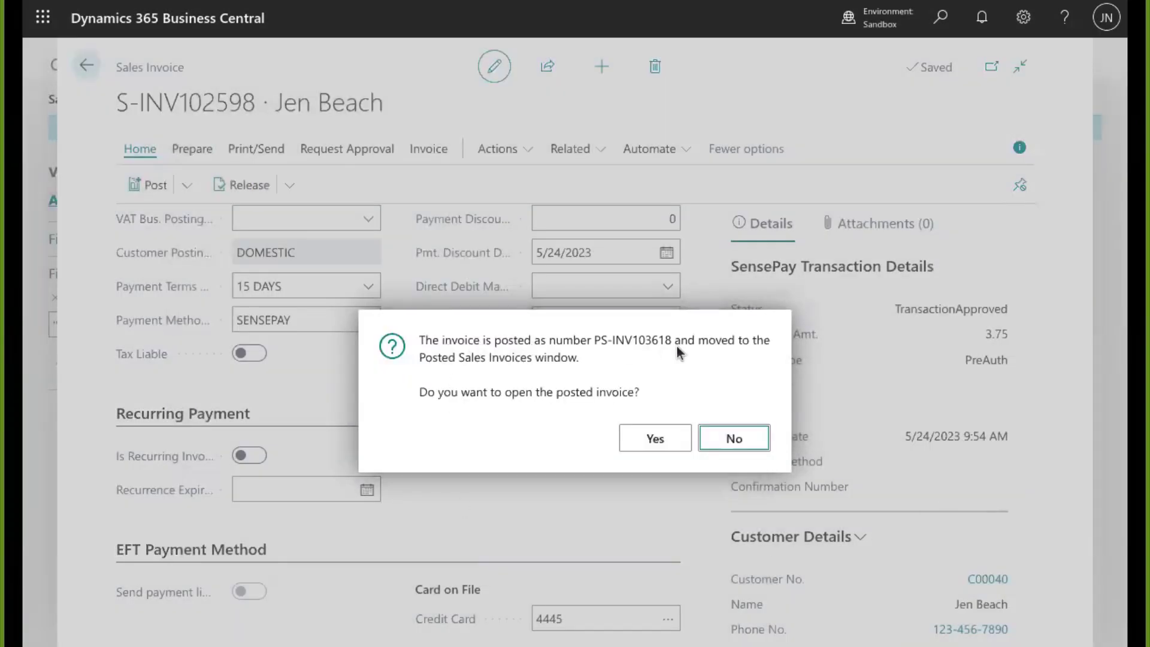
pyautogui.click(734, 438)
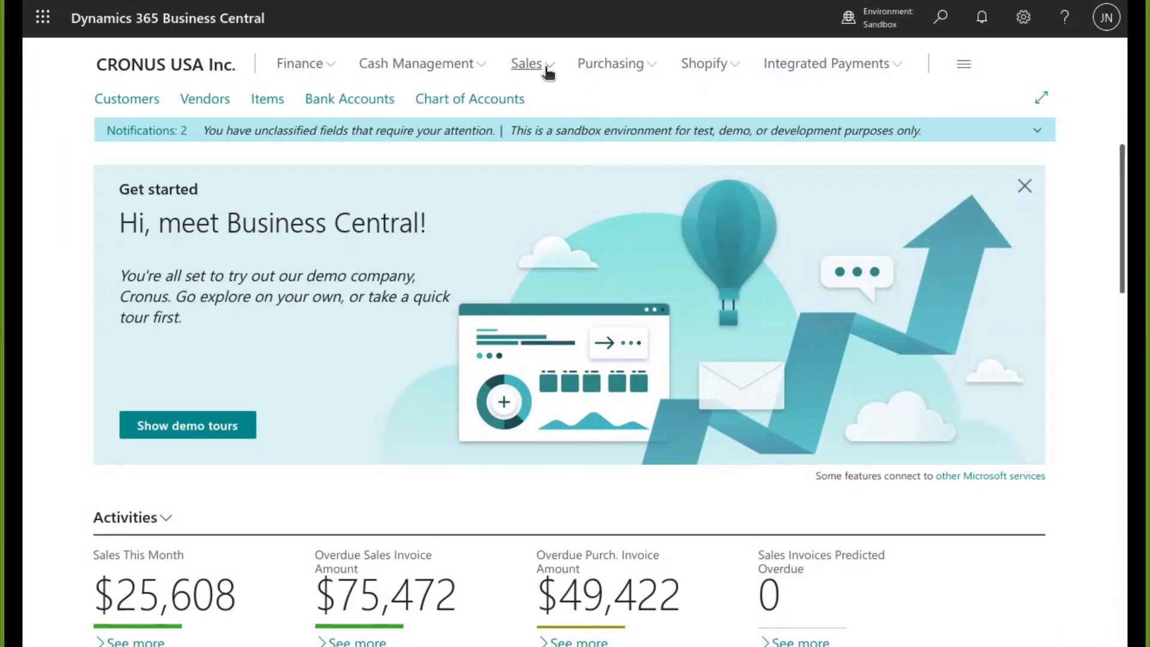
# Step: Create a new sales order and assign it to the last customer in the customer list
pyautogui.click(547, 71)
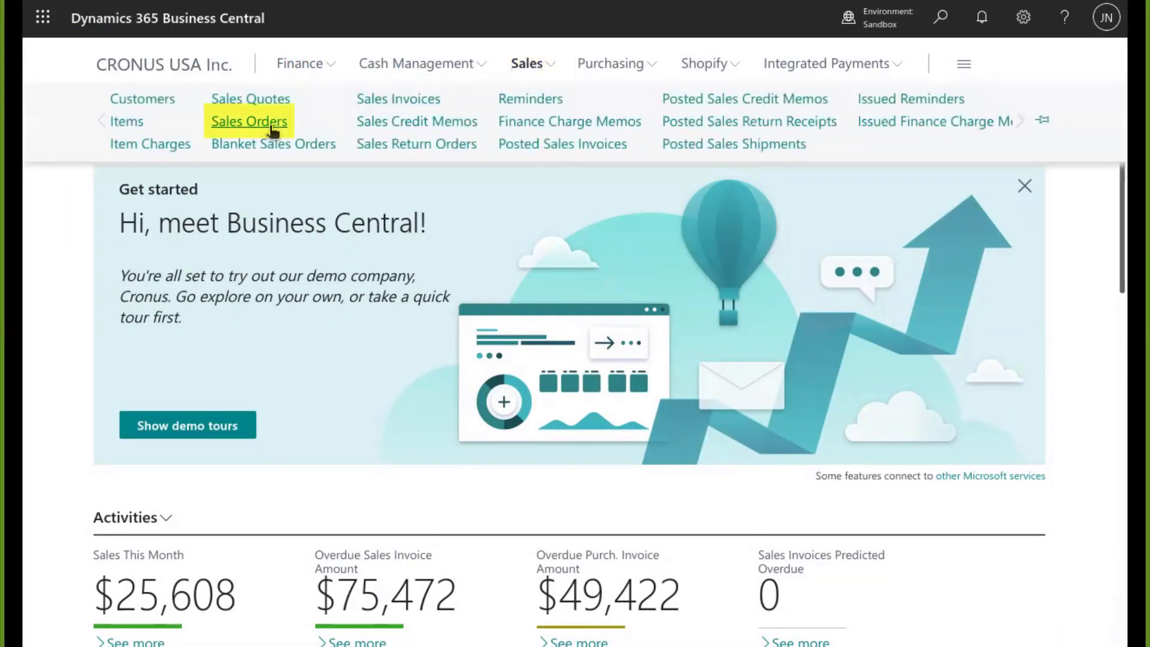
pyautogui.click(271, 127)
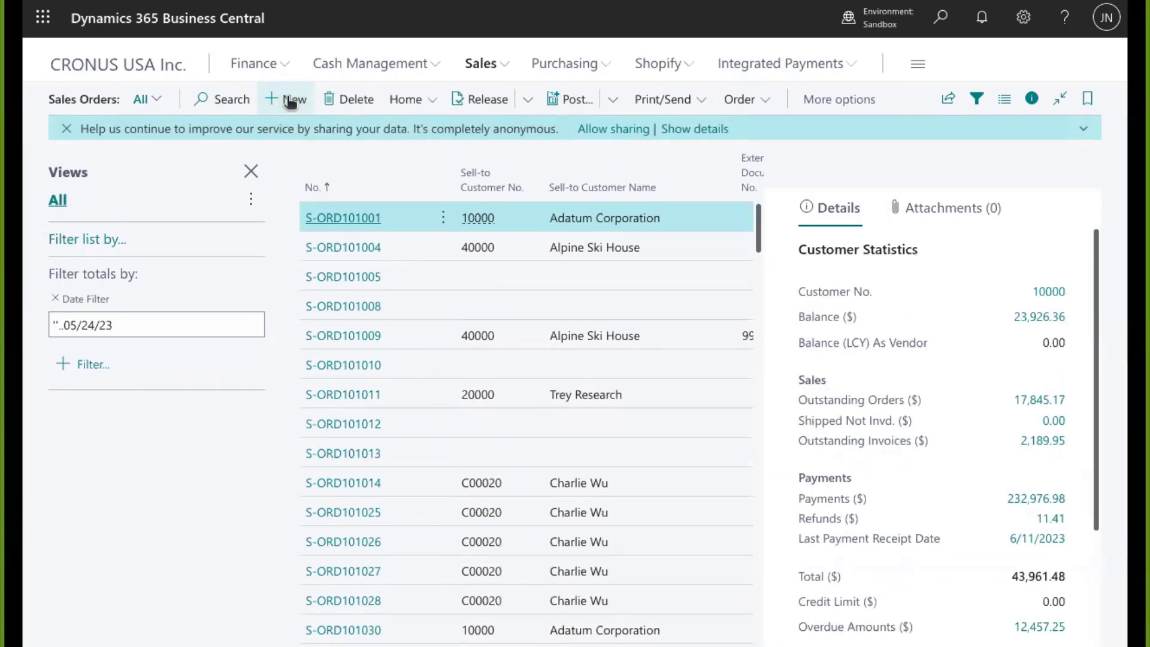
pyautogui.click(290, 101)
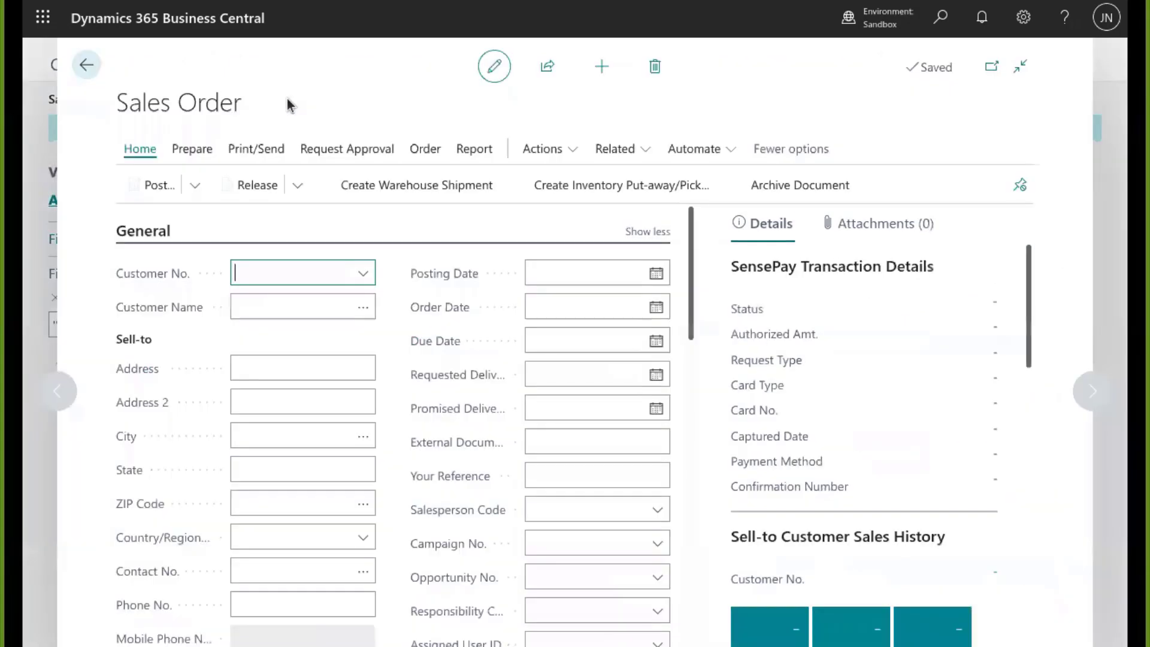
pyautogui.click(373, 273)
pyautogui.scroll(-2, 372, 428)
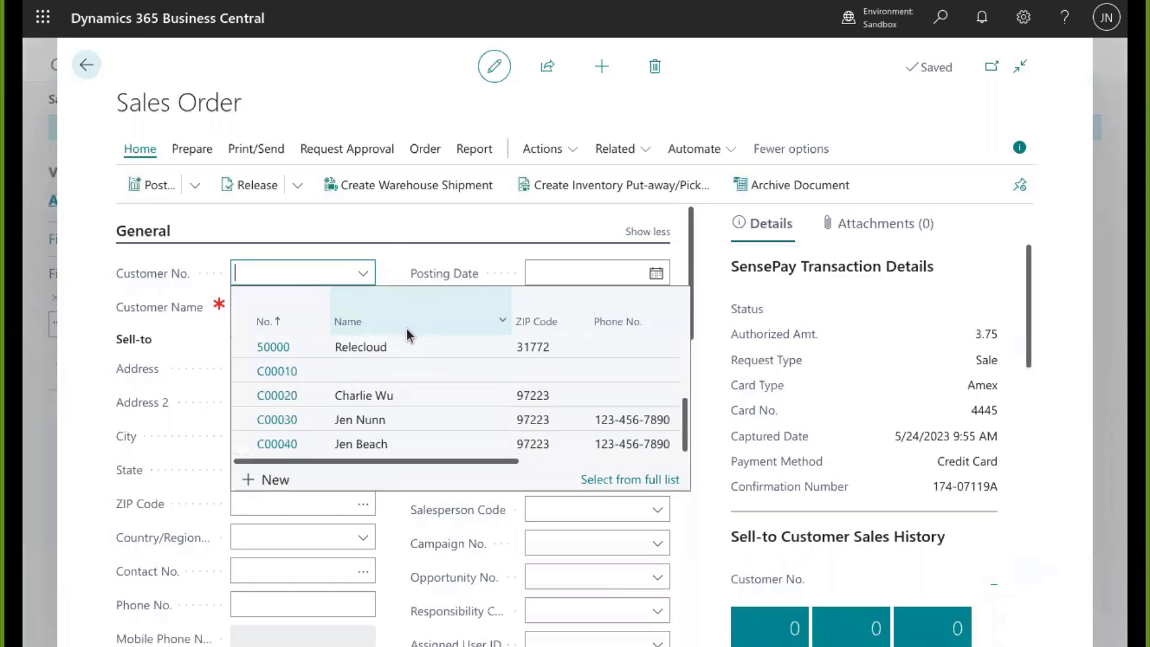
pyautogui.click(278, 444)
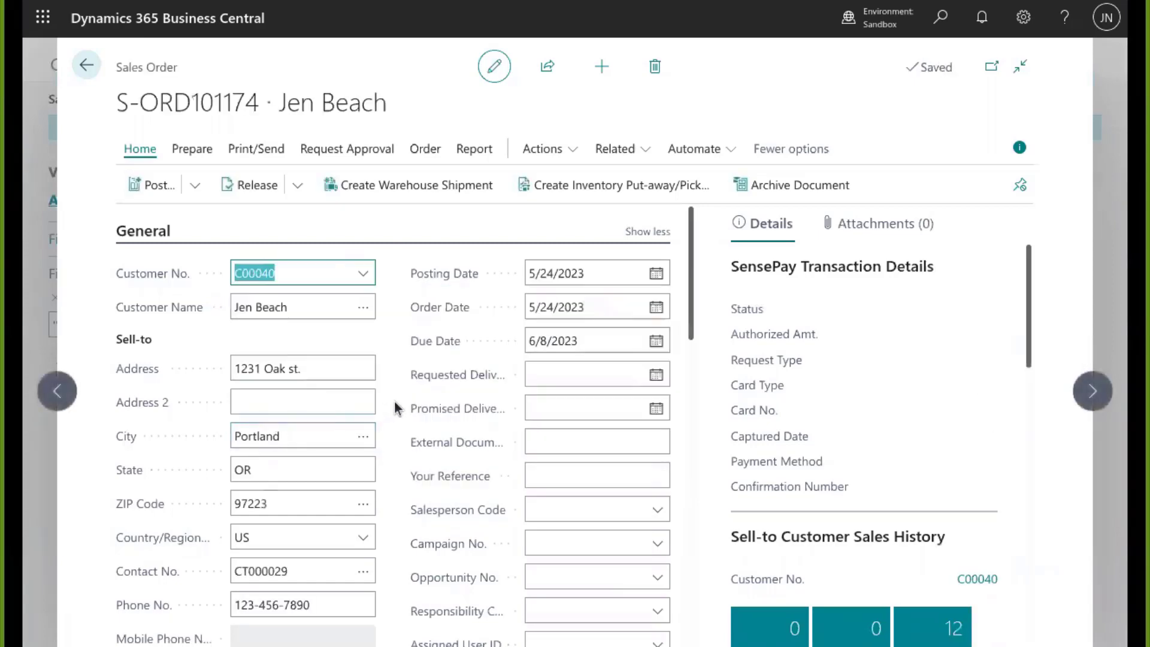
# Step: Add item 1906-S, ATHENS Mobile Pedestal, to the sales order lines with quantity 4
pyautogui.scroll(-5, 396, 409)
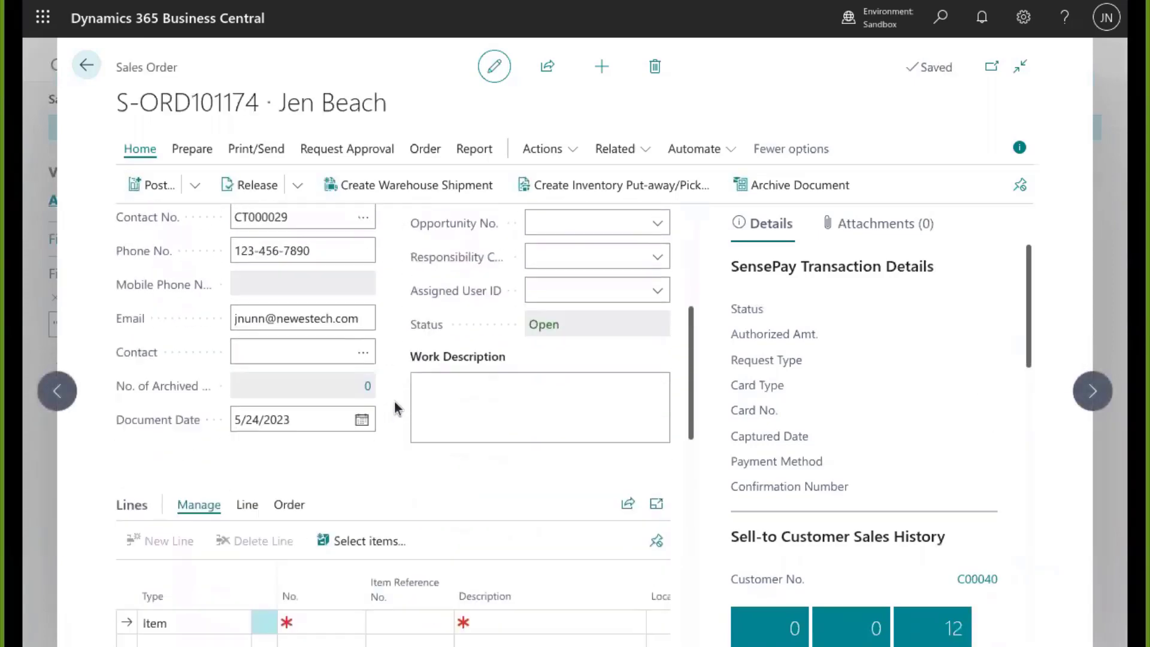
pyautogui.scroll(-2, 395, 408)
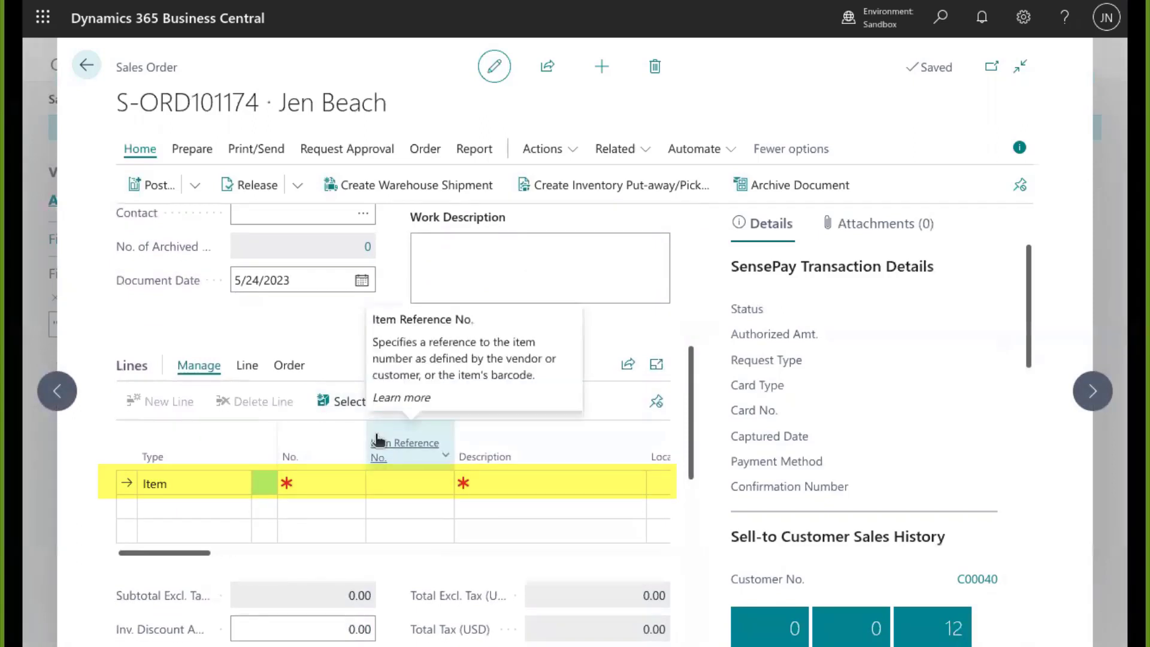
pyautogui.click(347, 482)
pyautogui.click(353, 485)
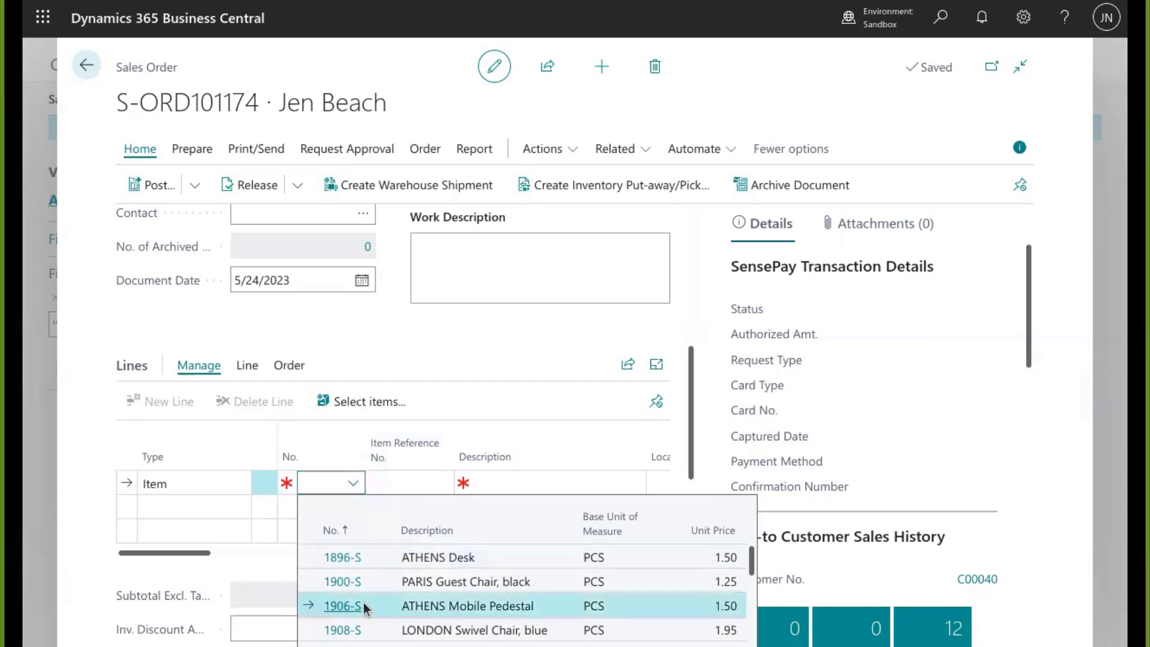
pyautogui.click(363, 606)
pyautogui.moveTo(192, 581); pyautogui.dragTo(282, 581)
pyautogui.click(331, 486)
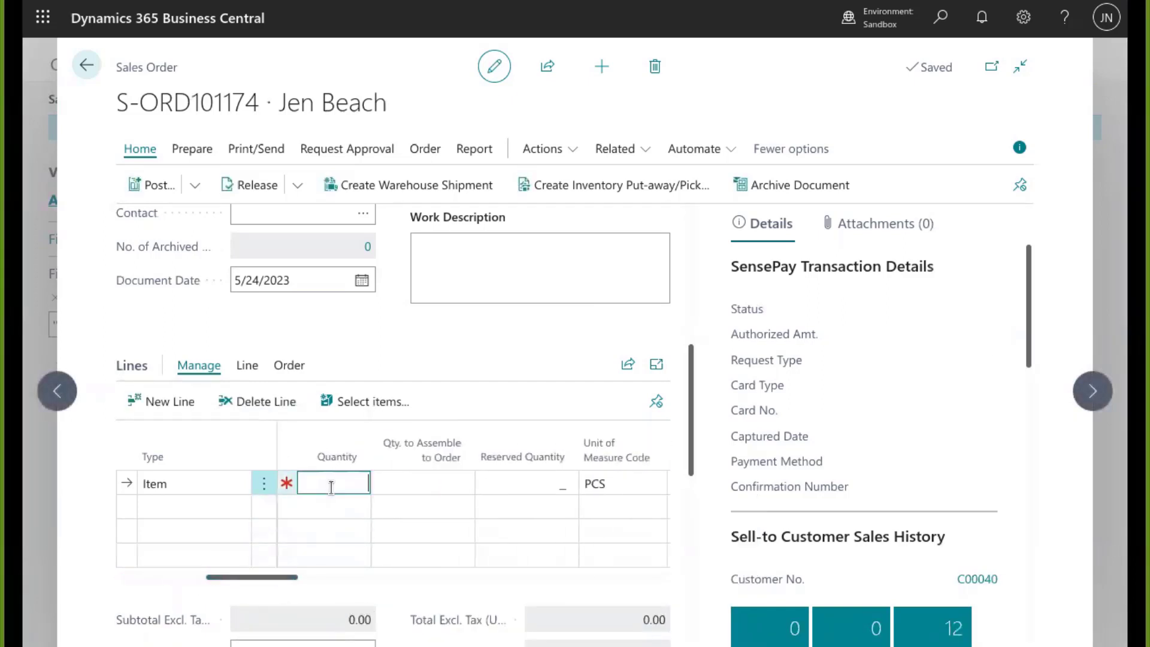
pyautogui.write('4')
pyautogui.click(353, 345)
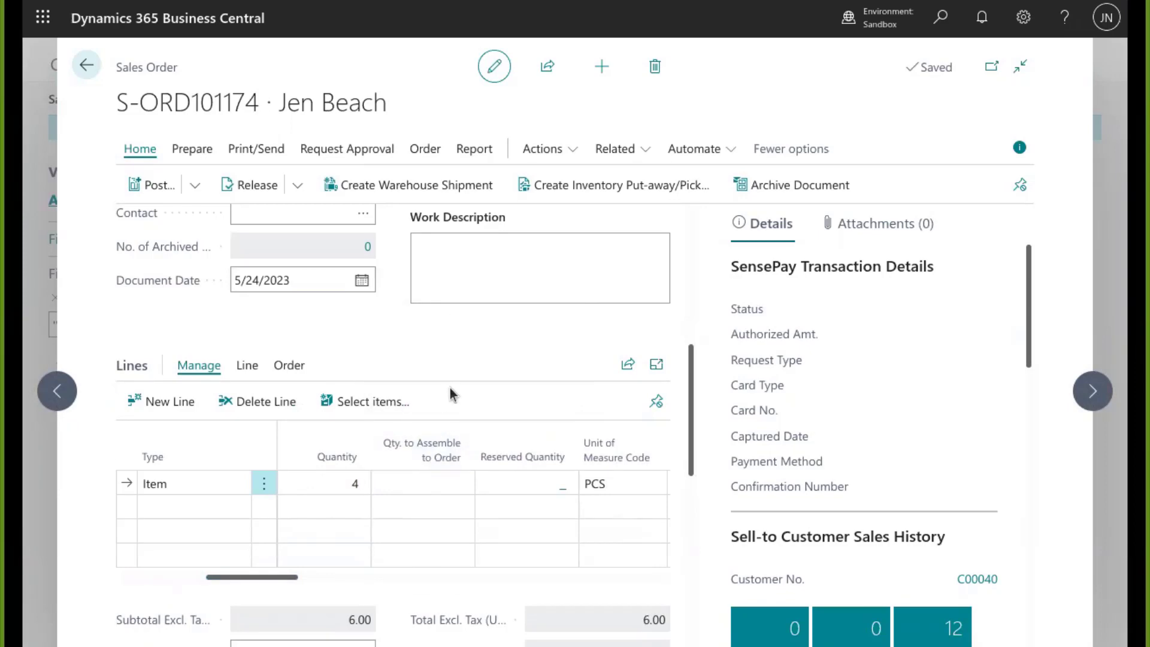
# Step: Check the order's payment terms and method, and assign the customer's active Amex card on file as its credit card
pyautogui.scroll(-2, 451, 391)
pyautogui.scroll(-7, 450, 387)
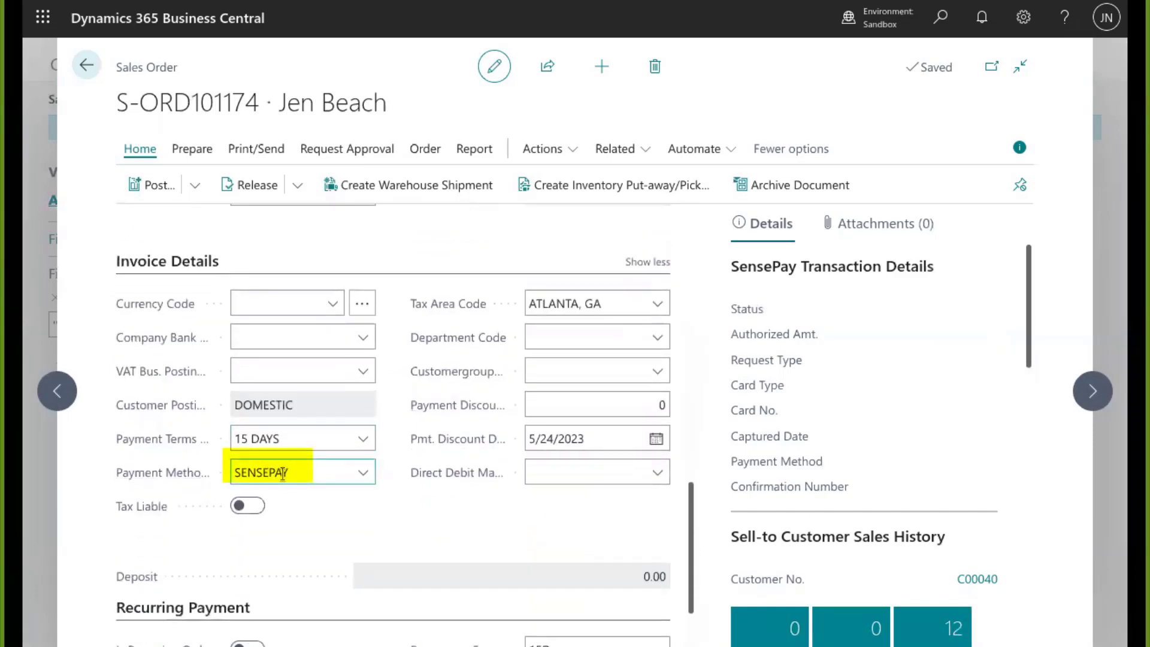
pyautogui.scroll(-4, 290, 480)
pyautogui.click(312, 486)
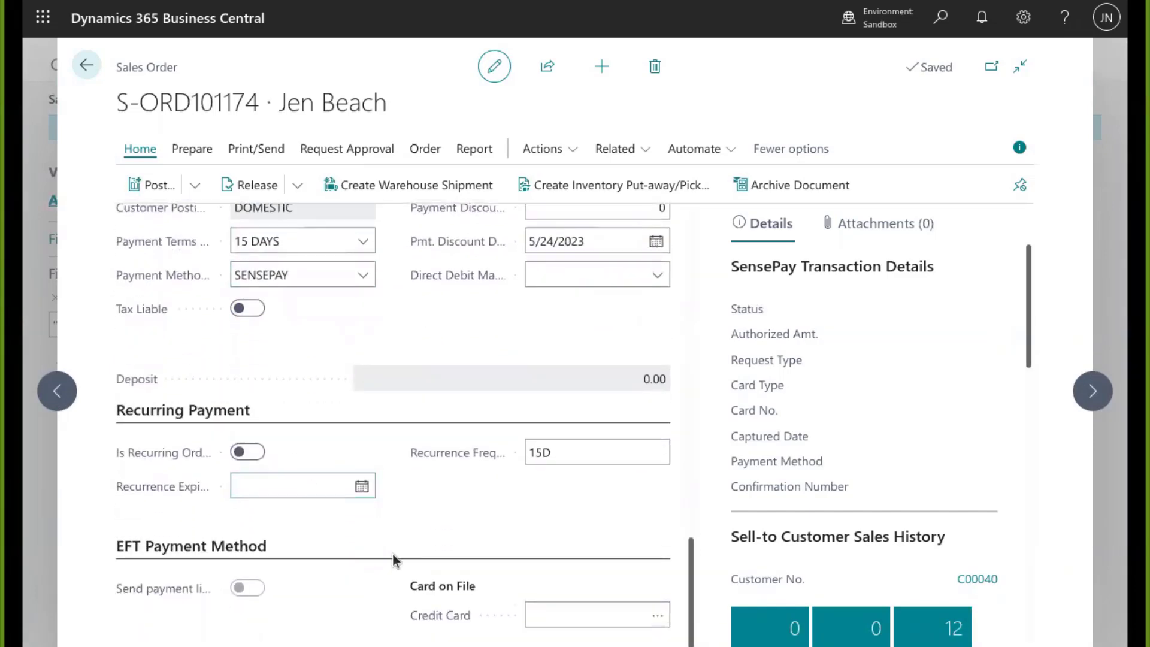
pyautogui.scroll(-2, 393, 553)
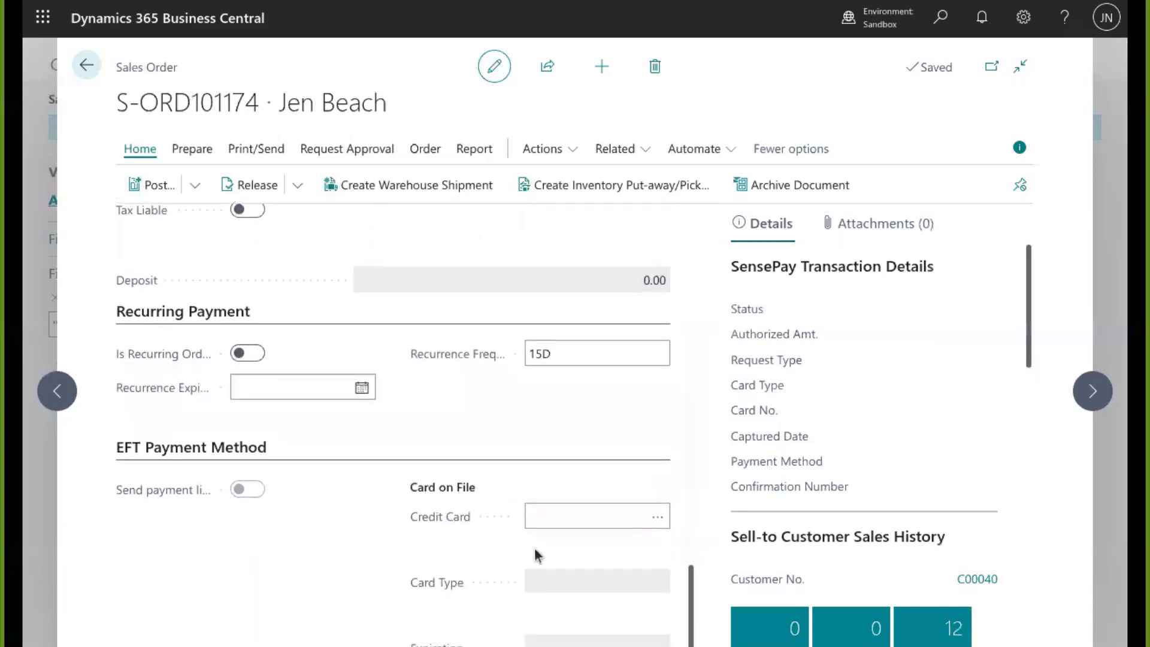
pyautogui.click(661, 519)
pyautogui.click(660, 518)
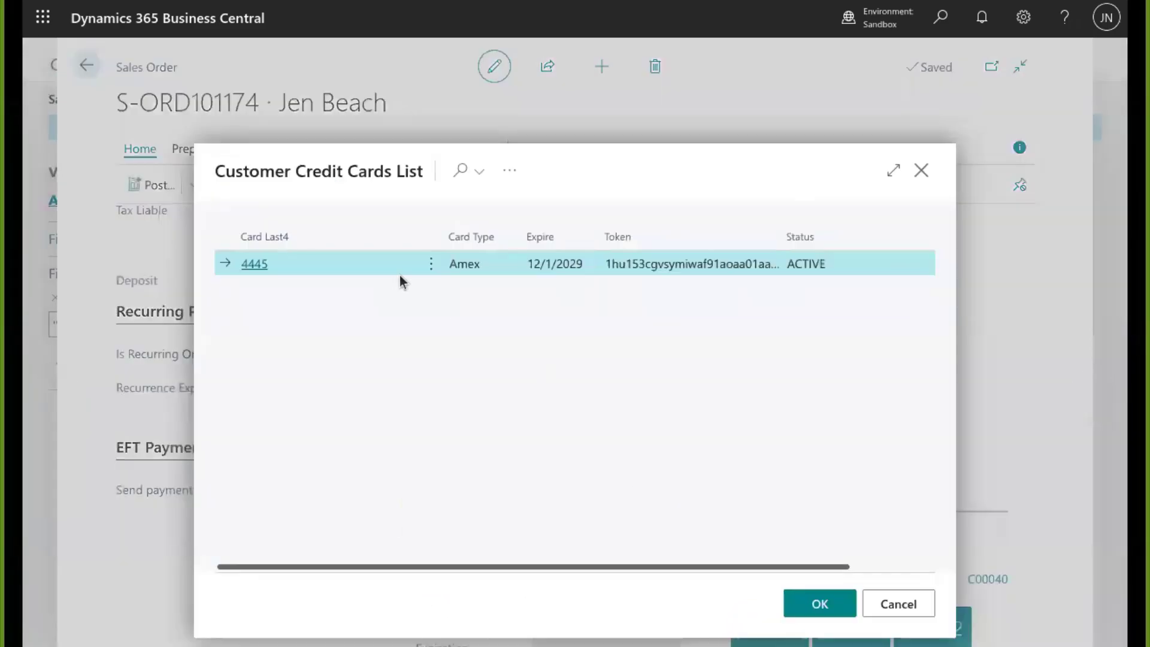
pyautogui.click(819, 604)
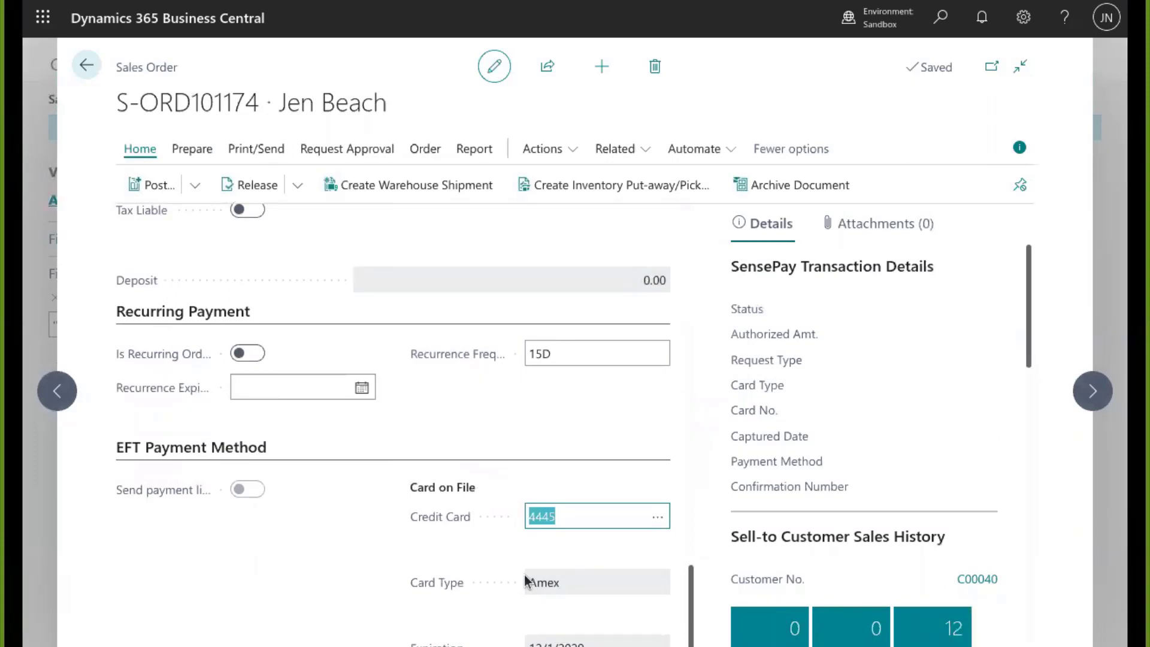
# Step: Start a SensePay deposit payment on the sales order and set the amount to charge to 2.22
pyautogui.click(568, 150)
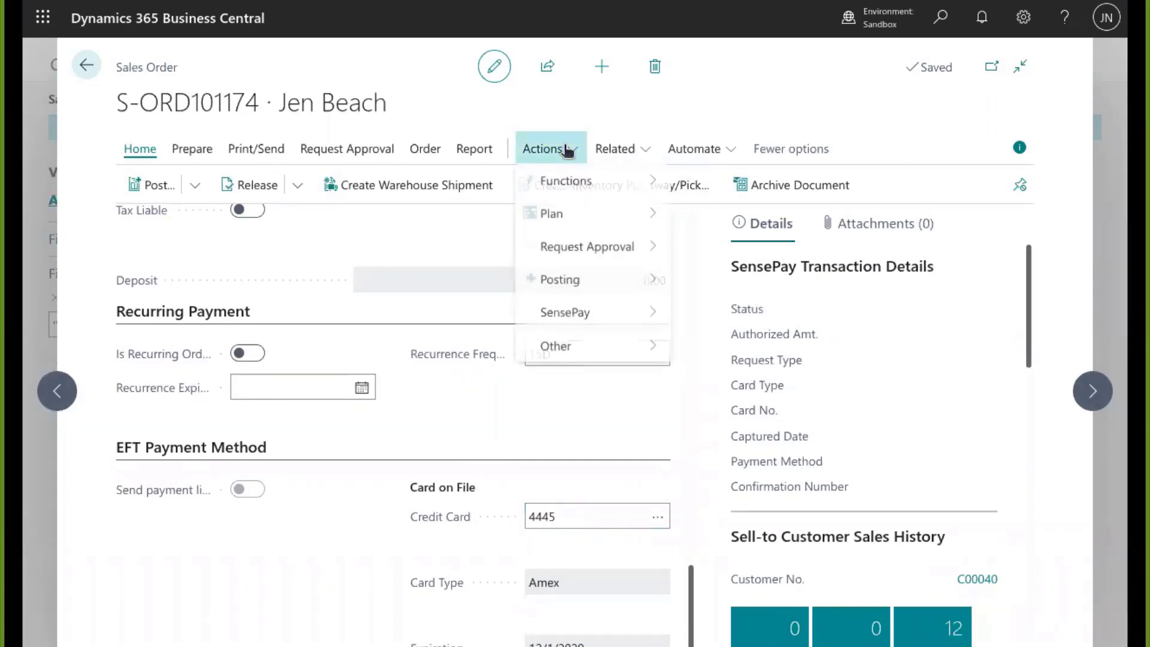
pyautogui.moveTo(596, 309)
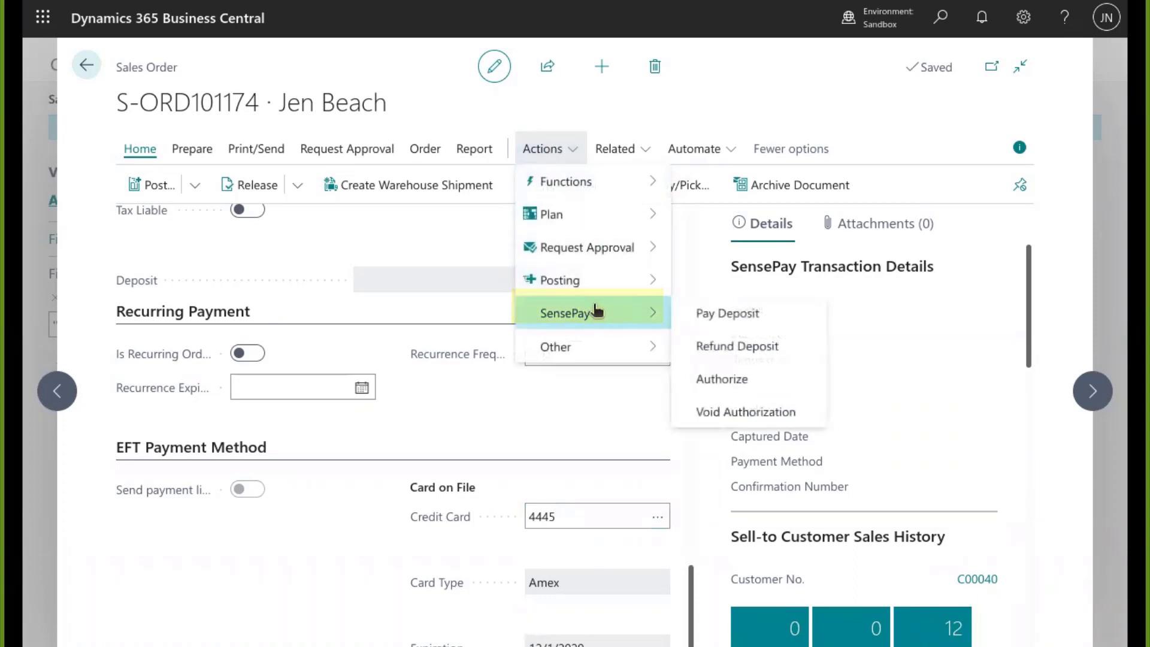
pyautogui.click(693, 317)
pyautogui.write('2')
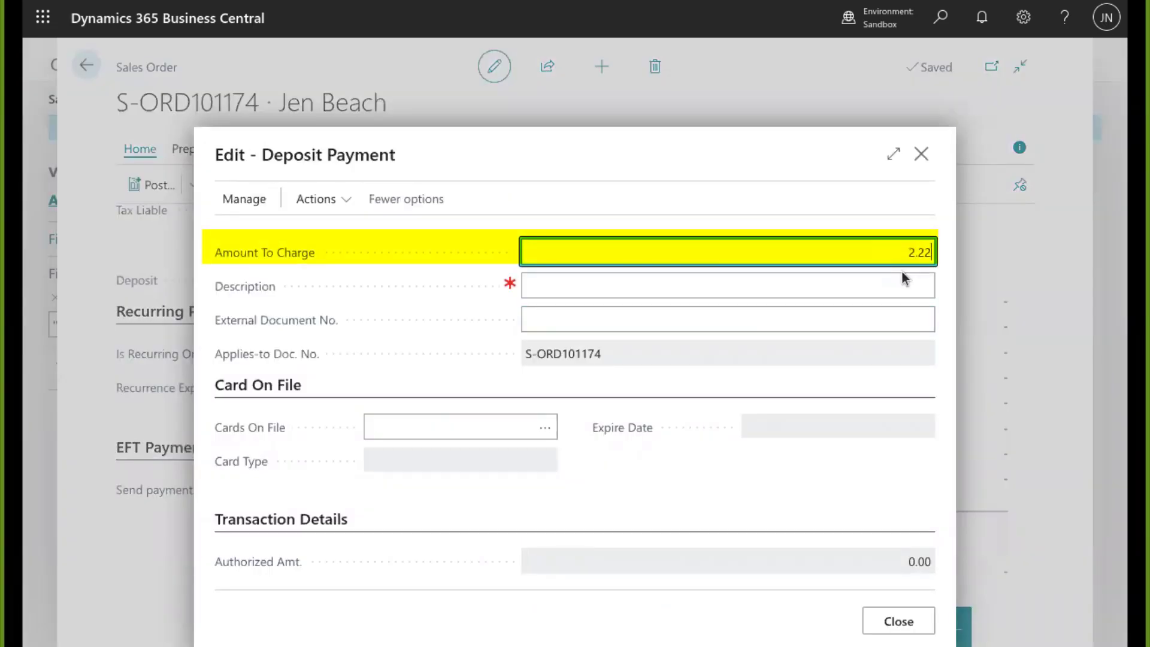
pyautogui.write('.22')
pyautogui.click(868, 203)
# Step: Enter "deposit" as the deposit payment's description and choose the customer's active Amex card on file
pyautogui.click(697, 281)
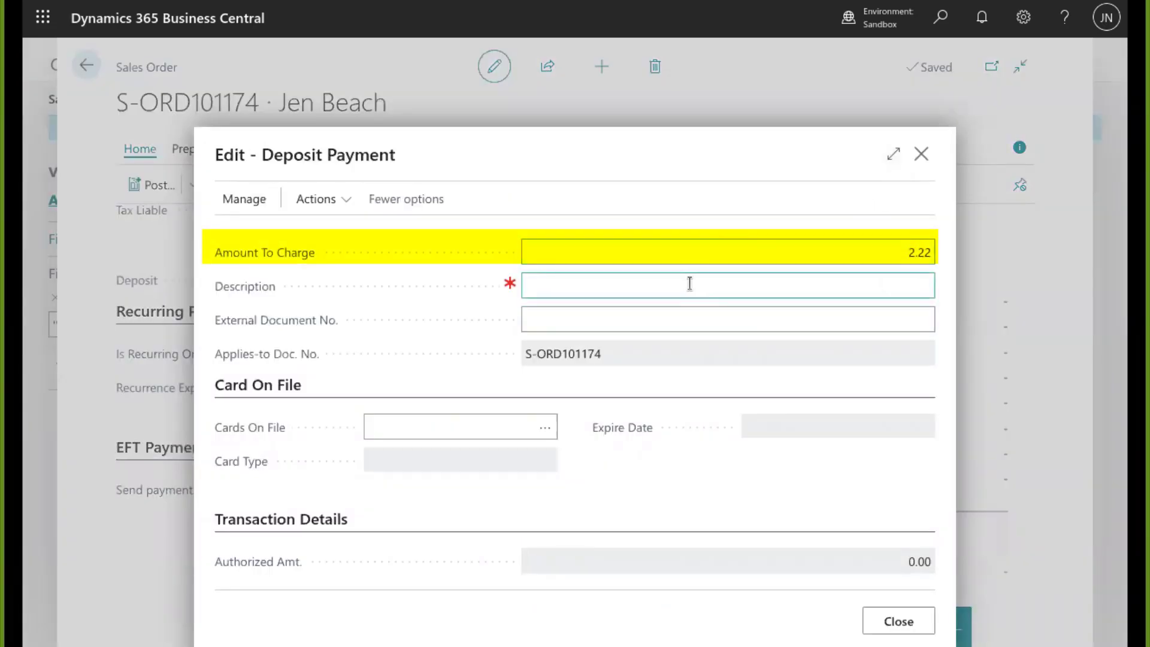
pyautogui.write('depo')
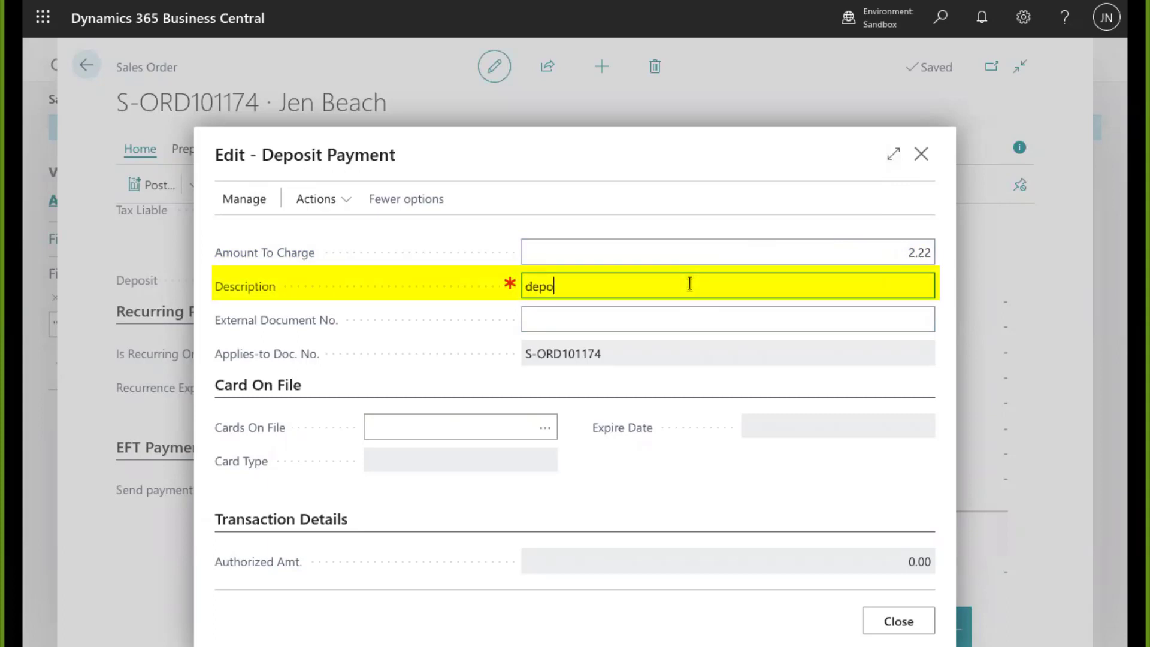
pyautogui.write('sit')
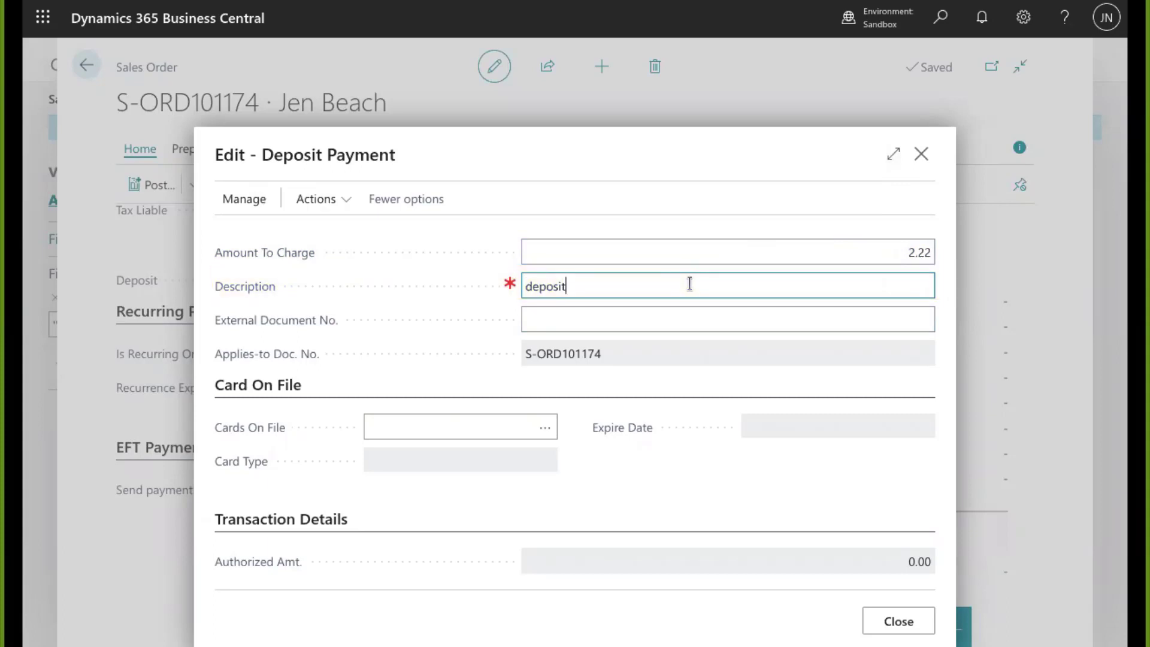
pyautogui.click(632, 201)
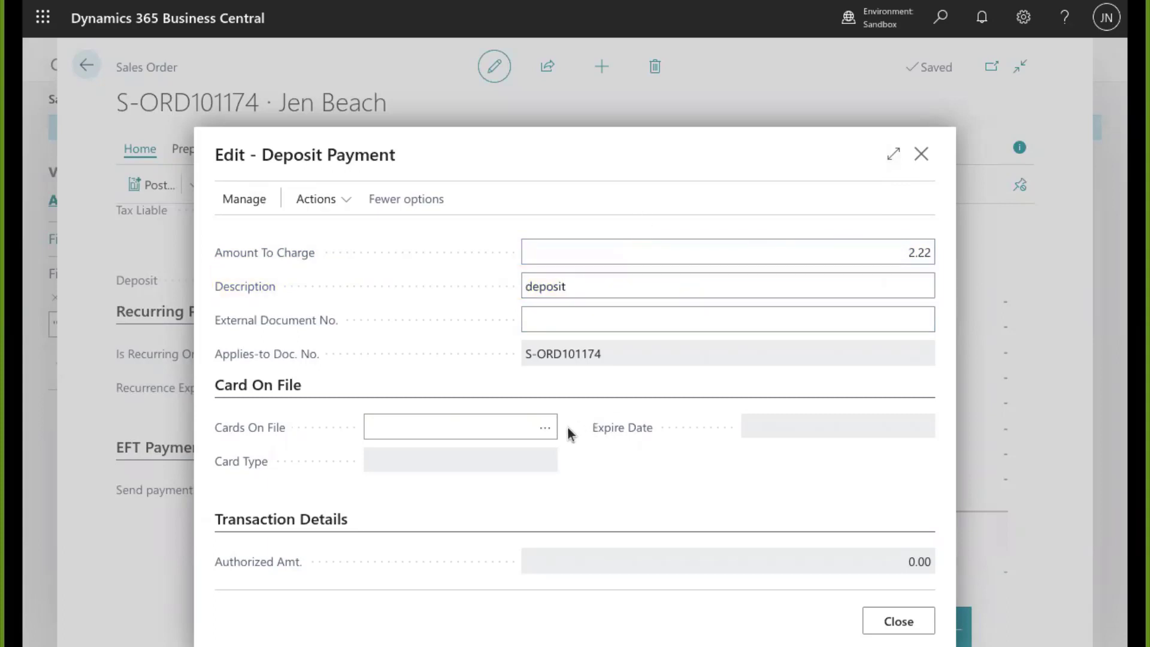
pyautogui.click(543, 427)
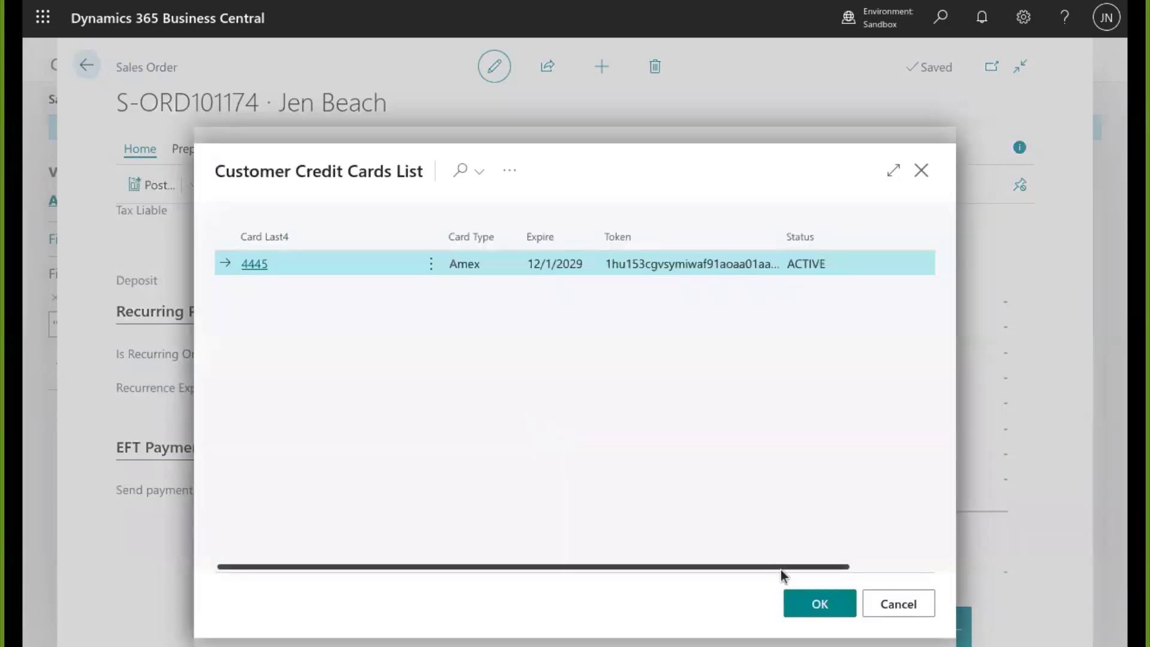
pyautogui.click(806, 602)
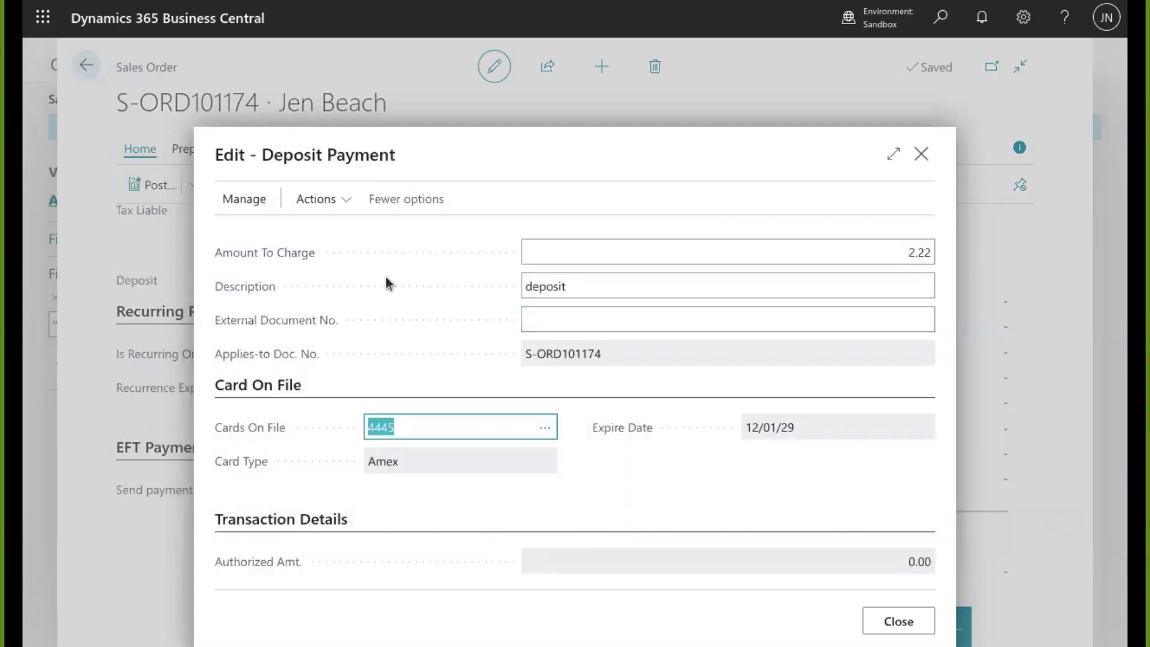
# Step: Process the deposit payment by card on file, acknowledge the result, and close the payment form
pyautogui.click(347, 204)
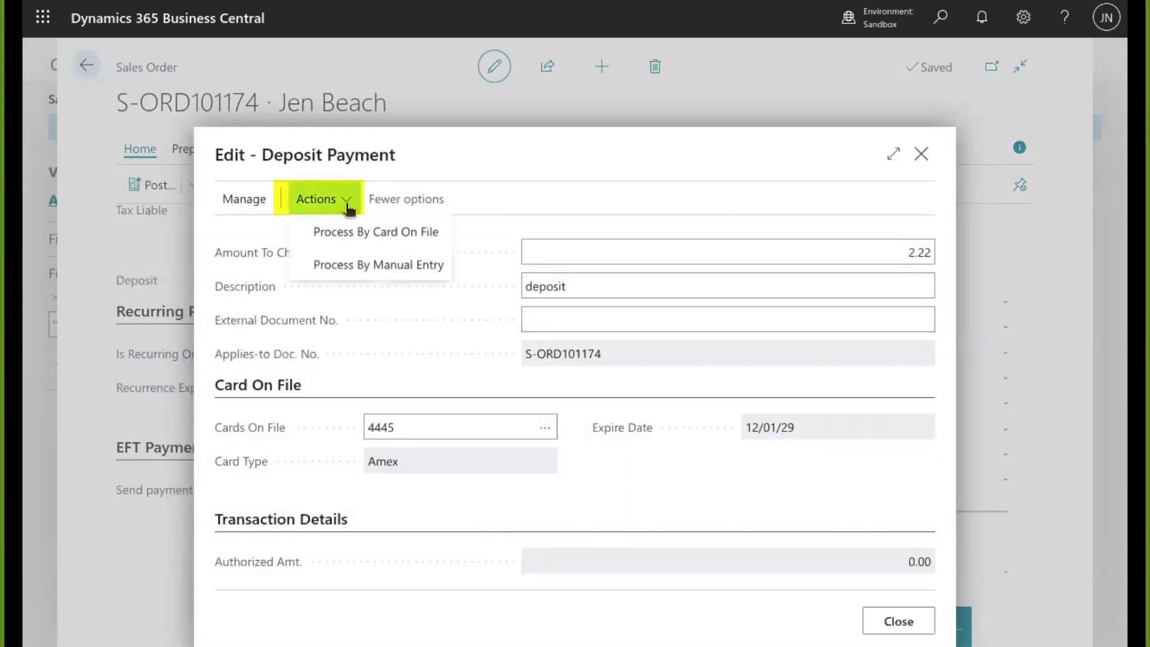
pyautogui.click(339, 236)
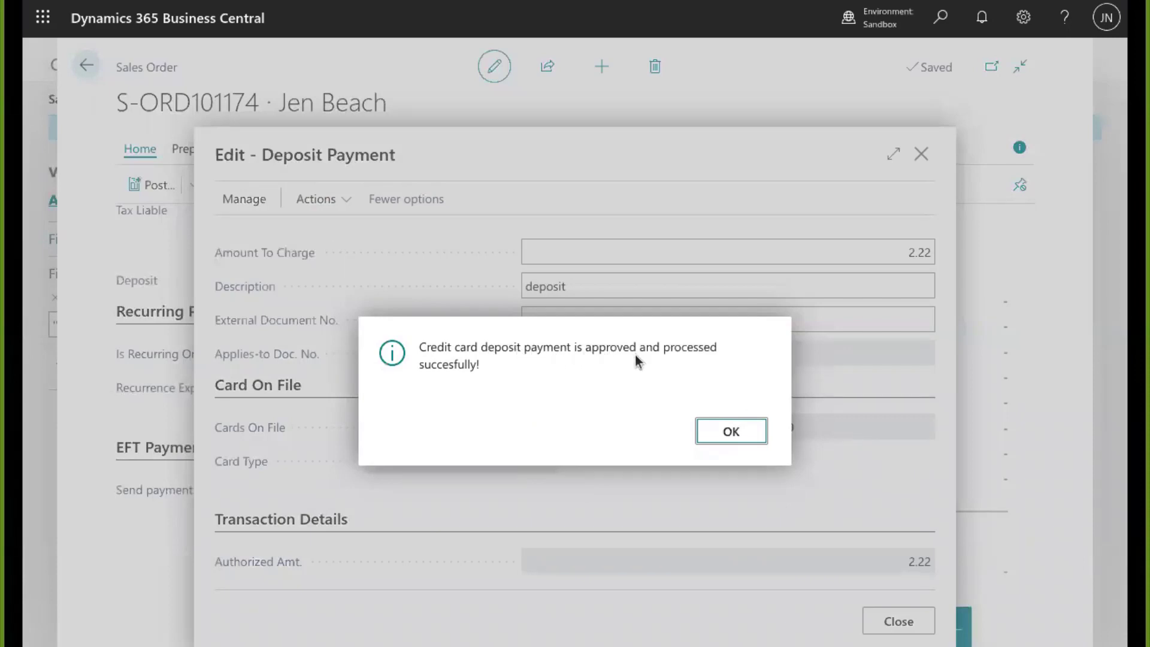
pyautogui.click(729, 438)
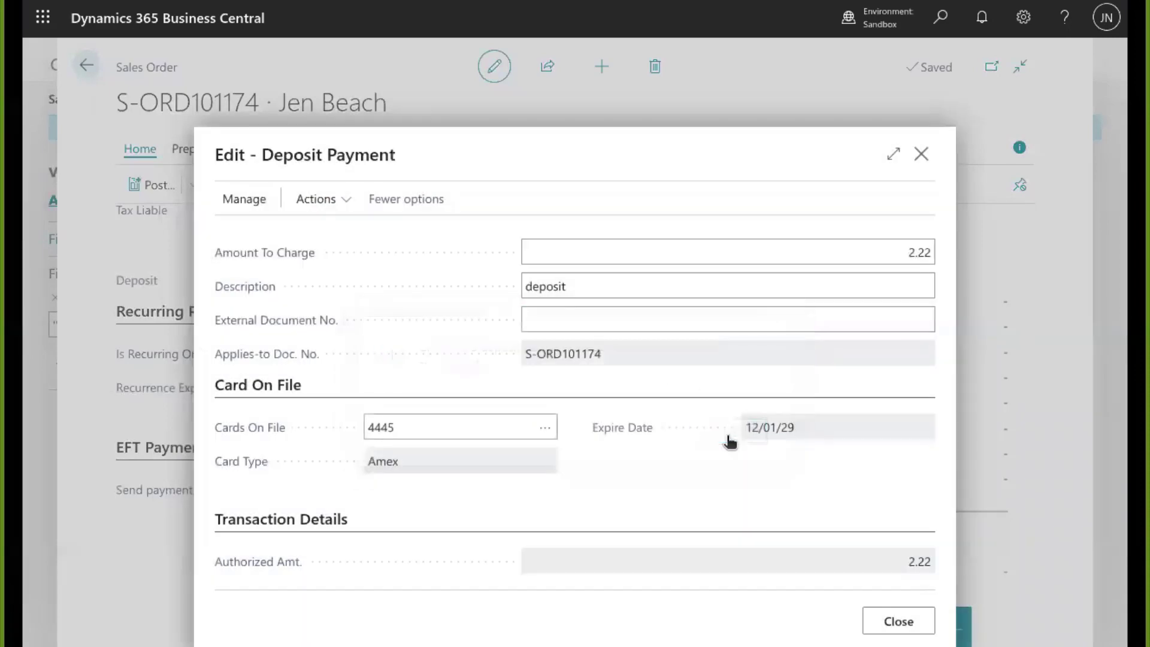
pyautogui.click(890, 621)
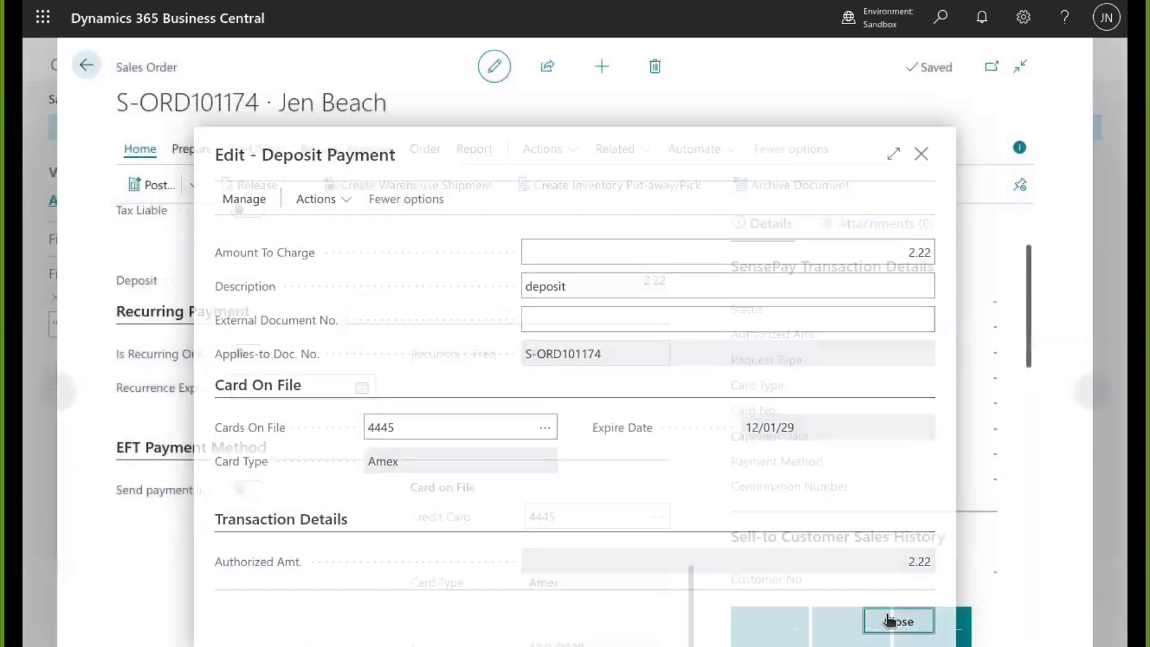
# Step: Post and send the sales order as Email (PDF) with Ship and Invoice, declining the same actions for the related shipment document
pyautogui.scroll(5, 483, 419)
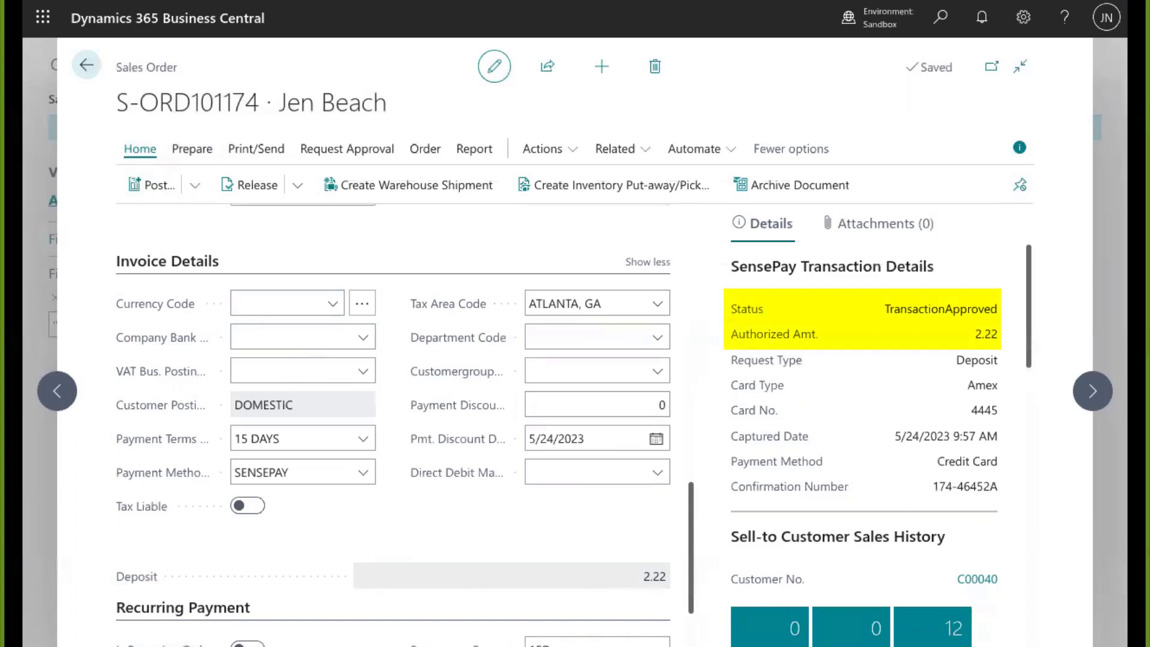
pyautogui.click(195, 187)
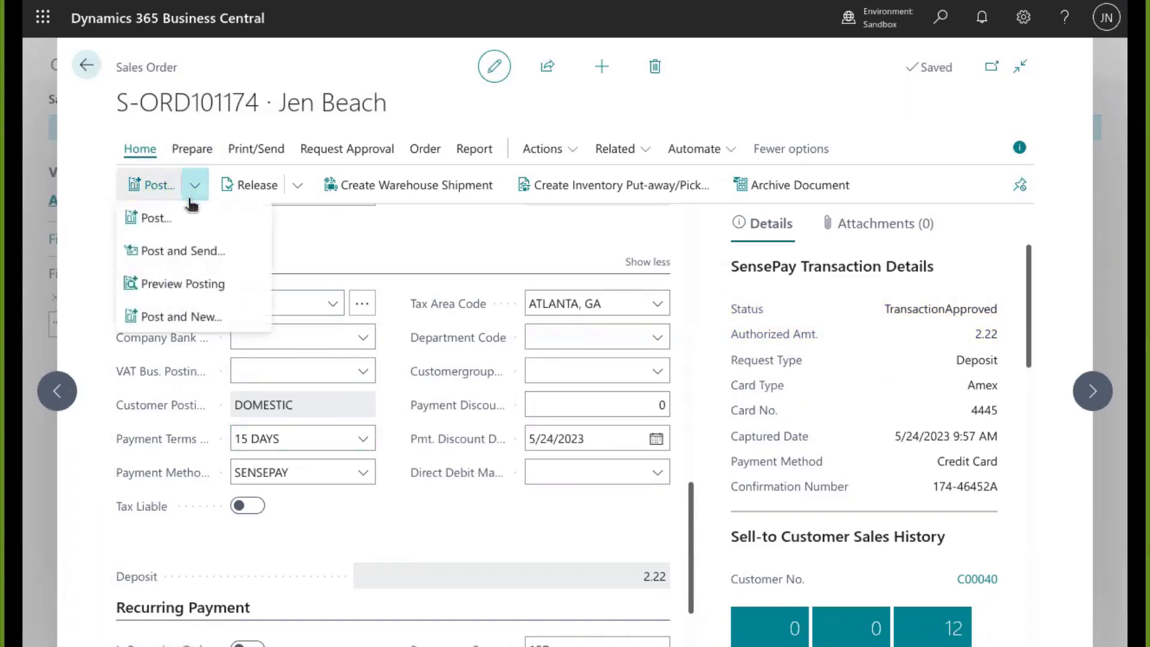
pyautogui.click(179, 251)
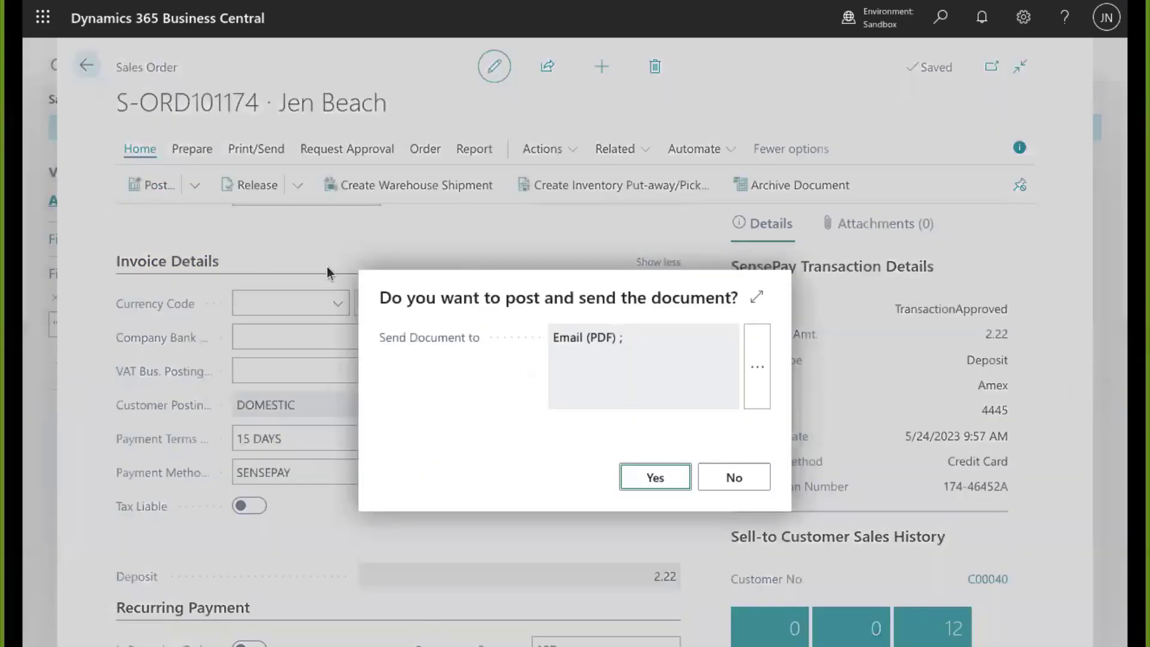
pyautogui.click(658, 477)
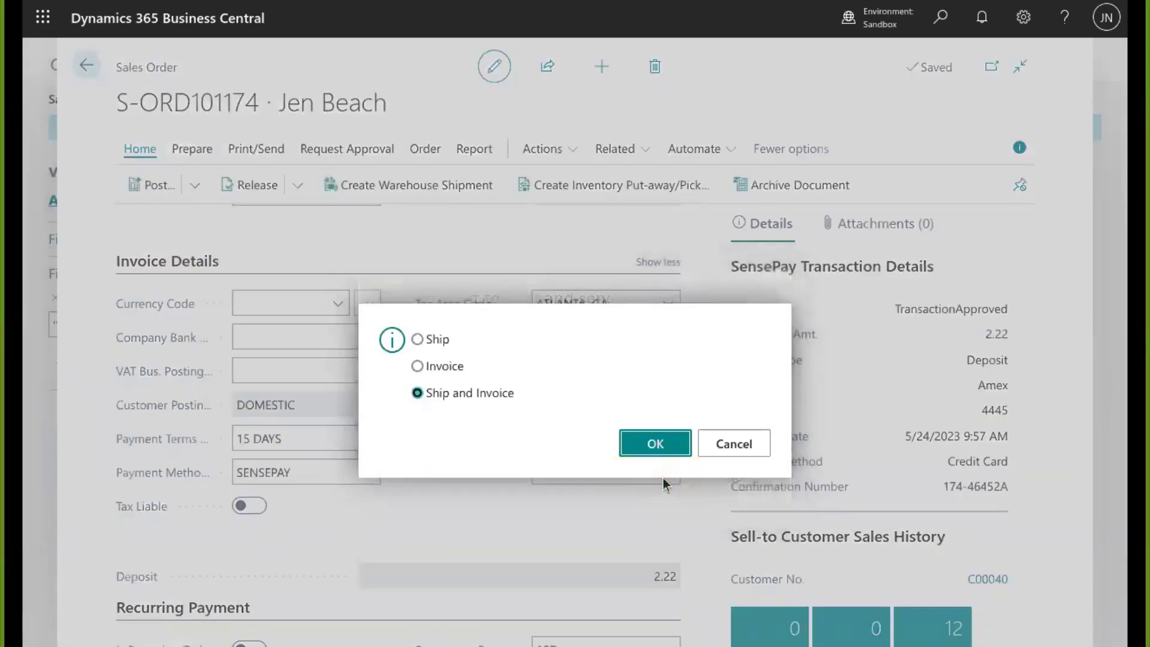
pyautogui.click(658, 443)
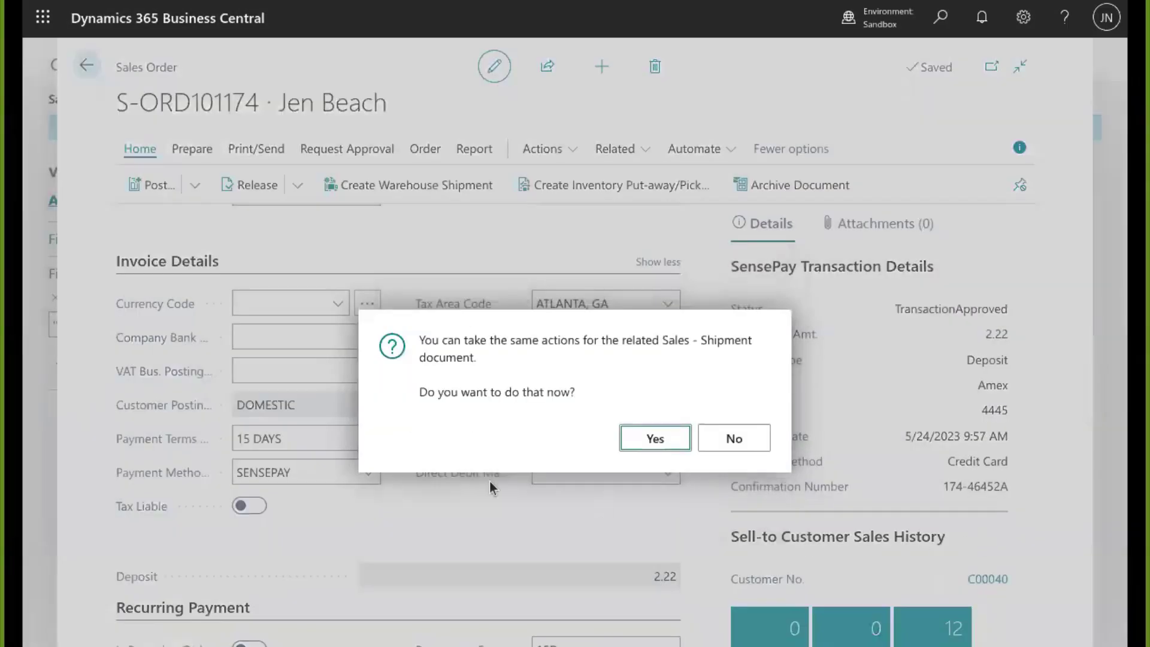
pyautogui.click(719, 438)
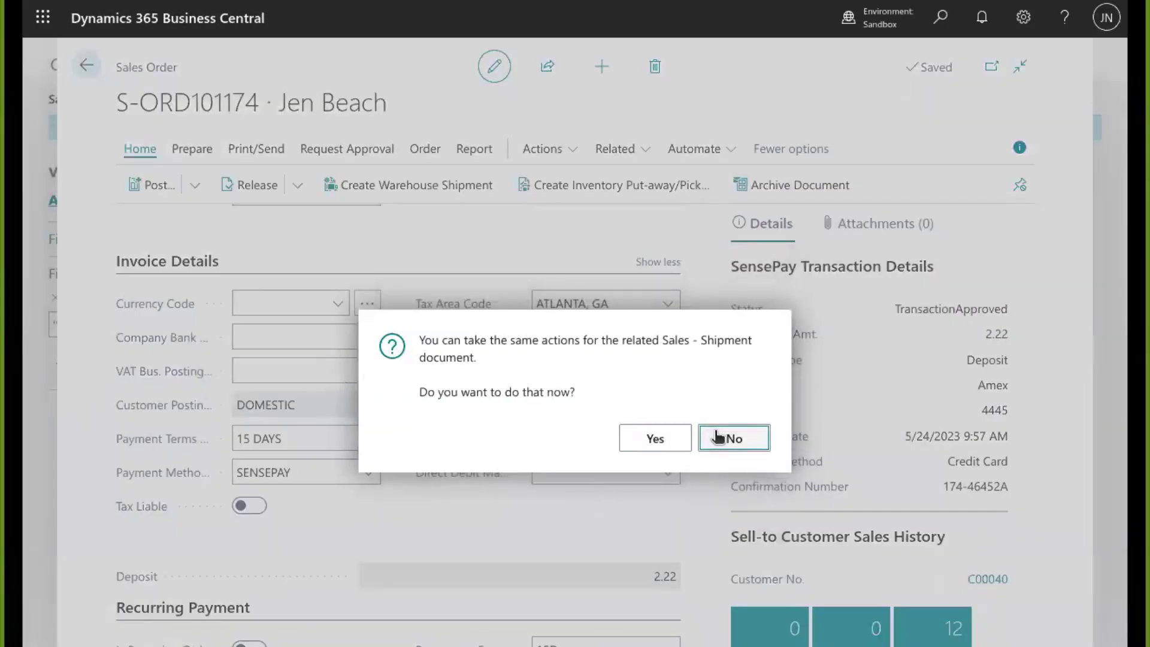